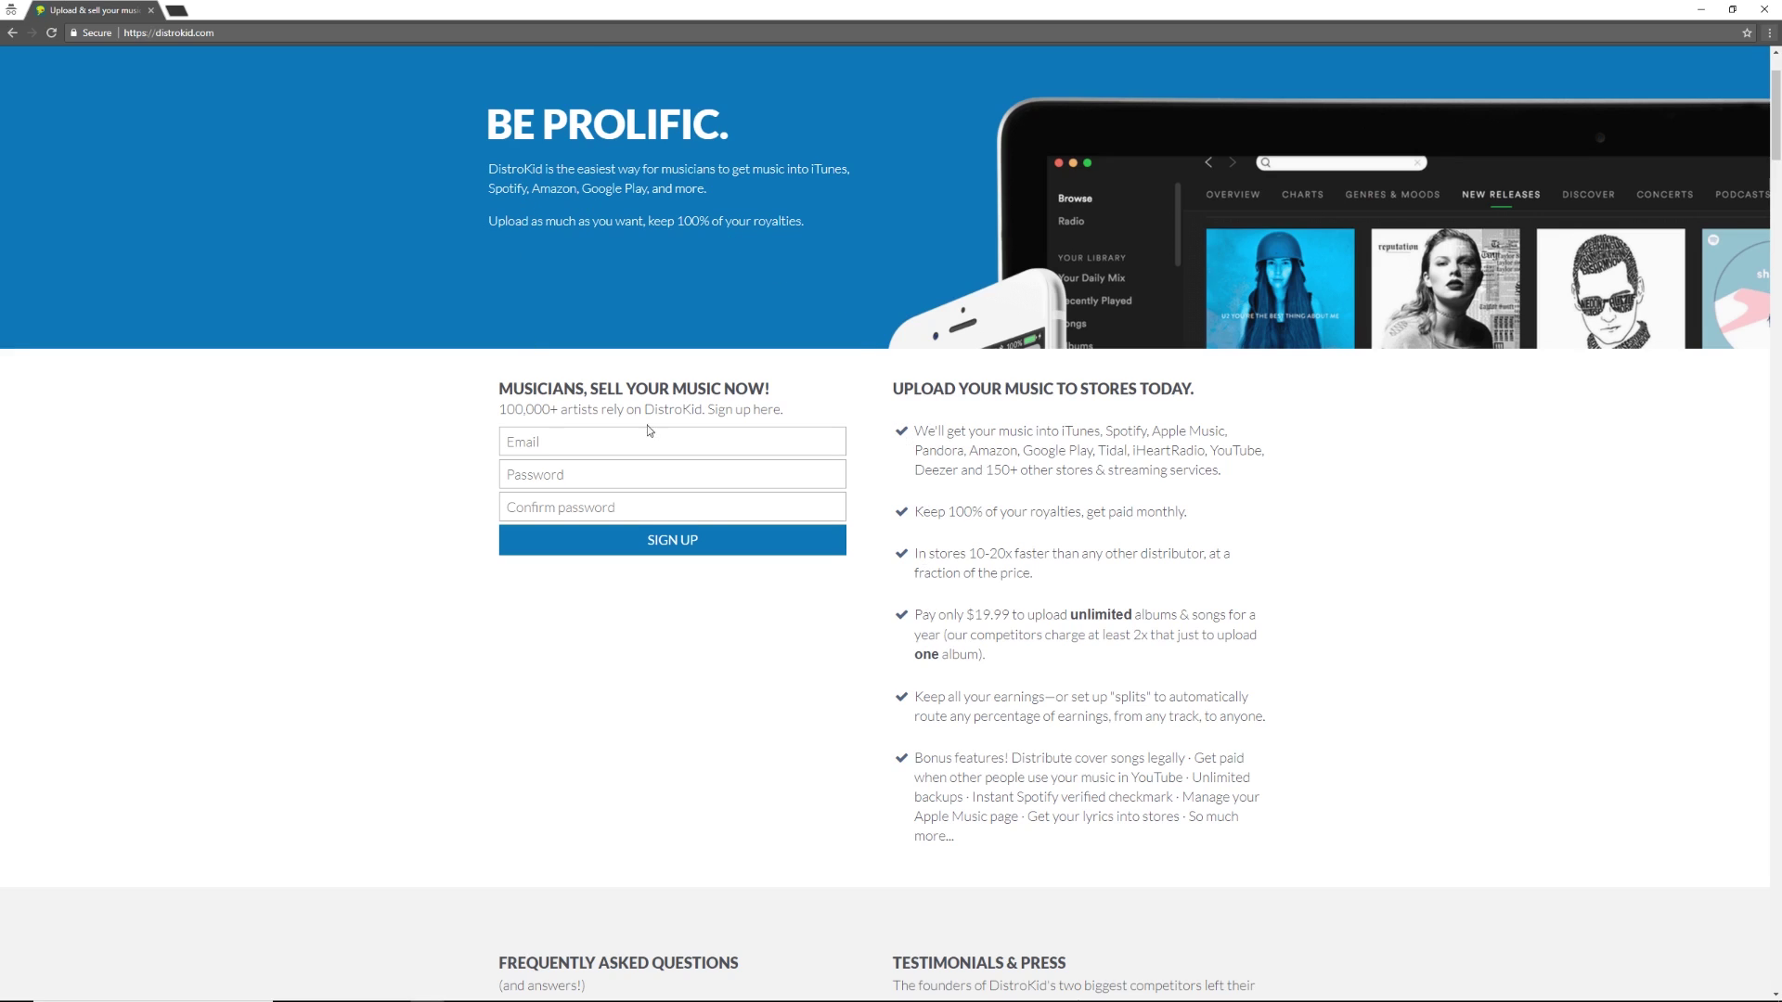
pyautogui.scroll(3, 650, 432)
pyautogui.scroll(-3, 889, 418)
pyautogui.moveTo(889, 418)
pyautogui.mouseDown()
pyautogui.moveTo(1265, 472)
pyautogui.moveTo(1267, 720)
pyautogui.moveTo(889, 412)
pyautogui.mouseUp()
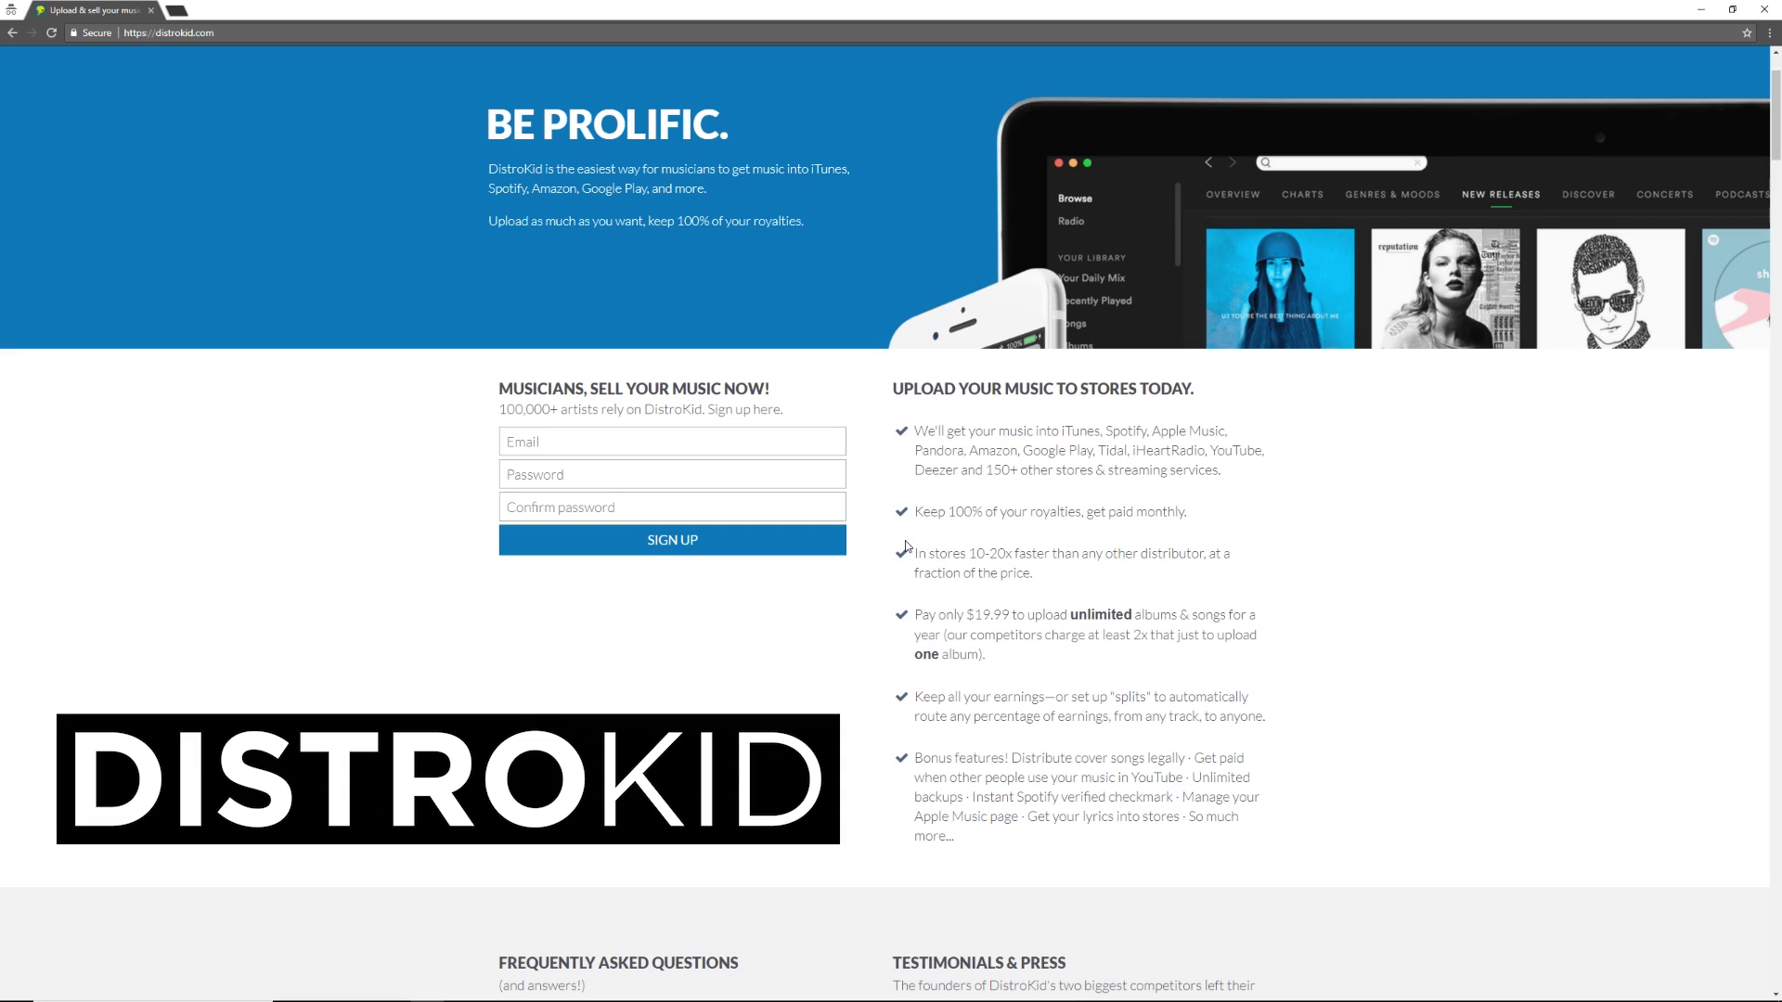
# - Switch to the signed-in DistroKid dashboard window and look through the list of released albums and their stores
pyautogui.hotkey('alt', 'Tab')
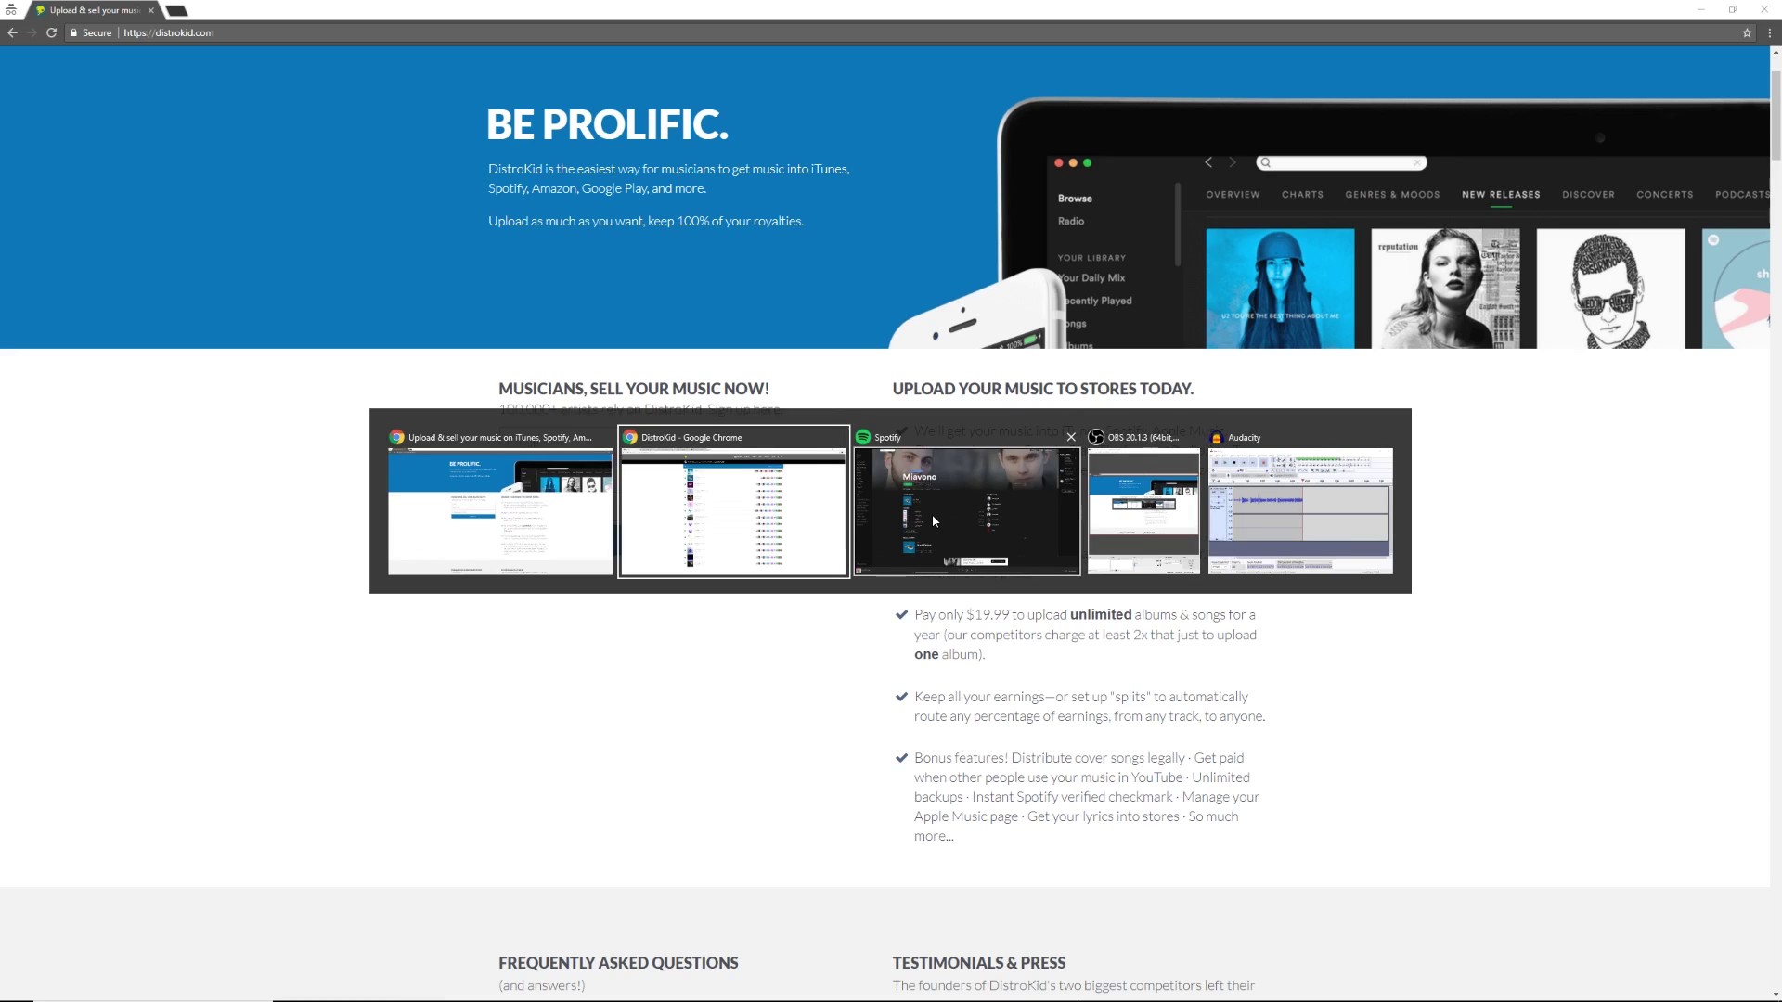
pyautogui.scroll(-1, 745, 776)
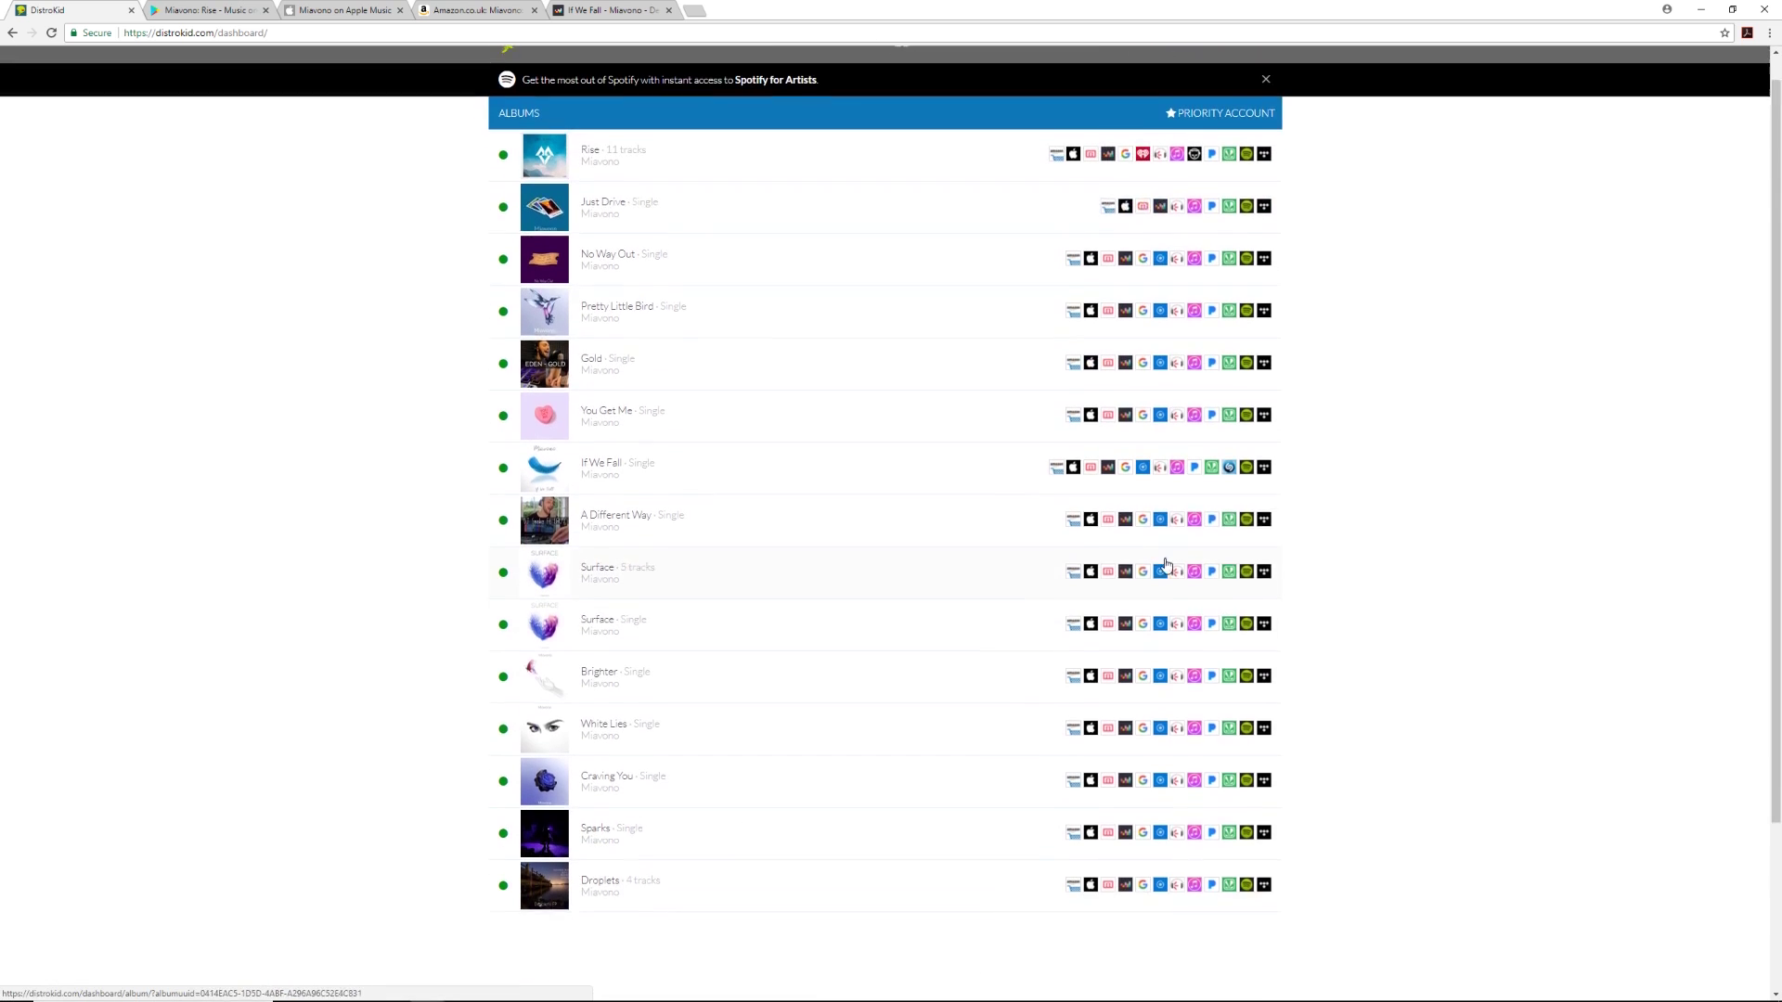
pyautogui.scroll(1, 1167, 566)
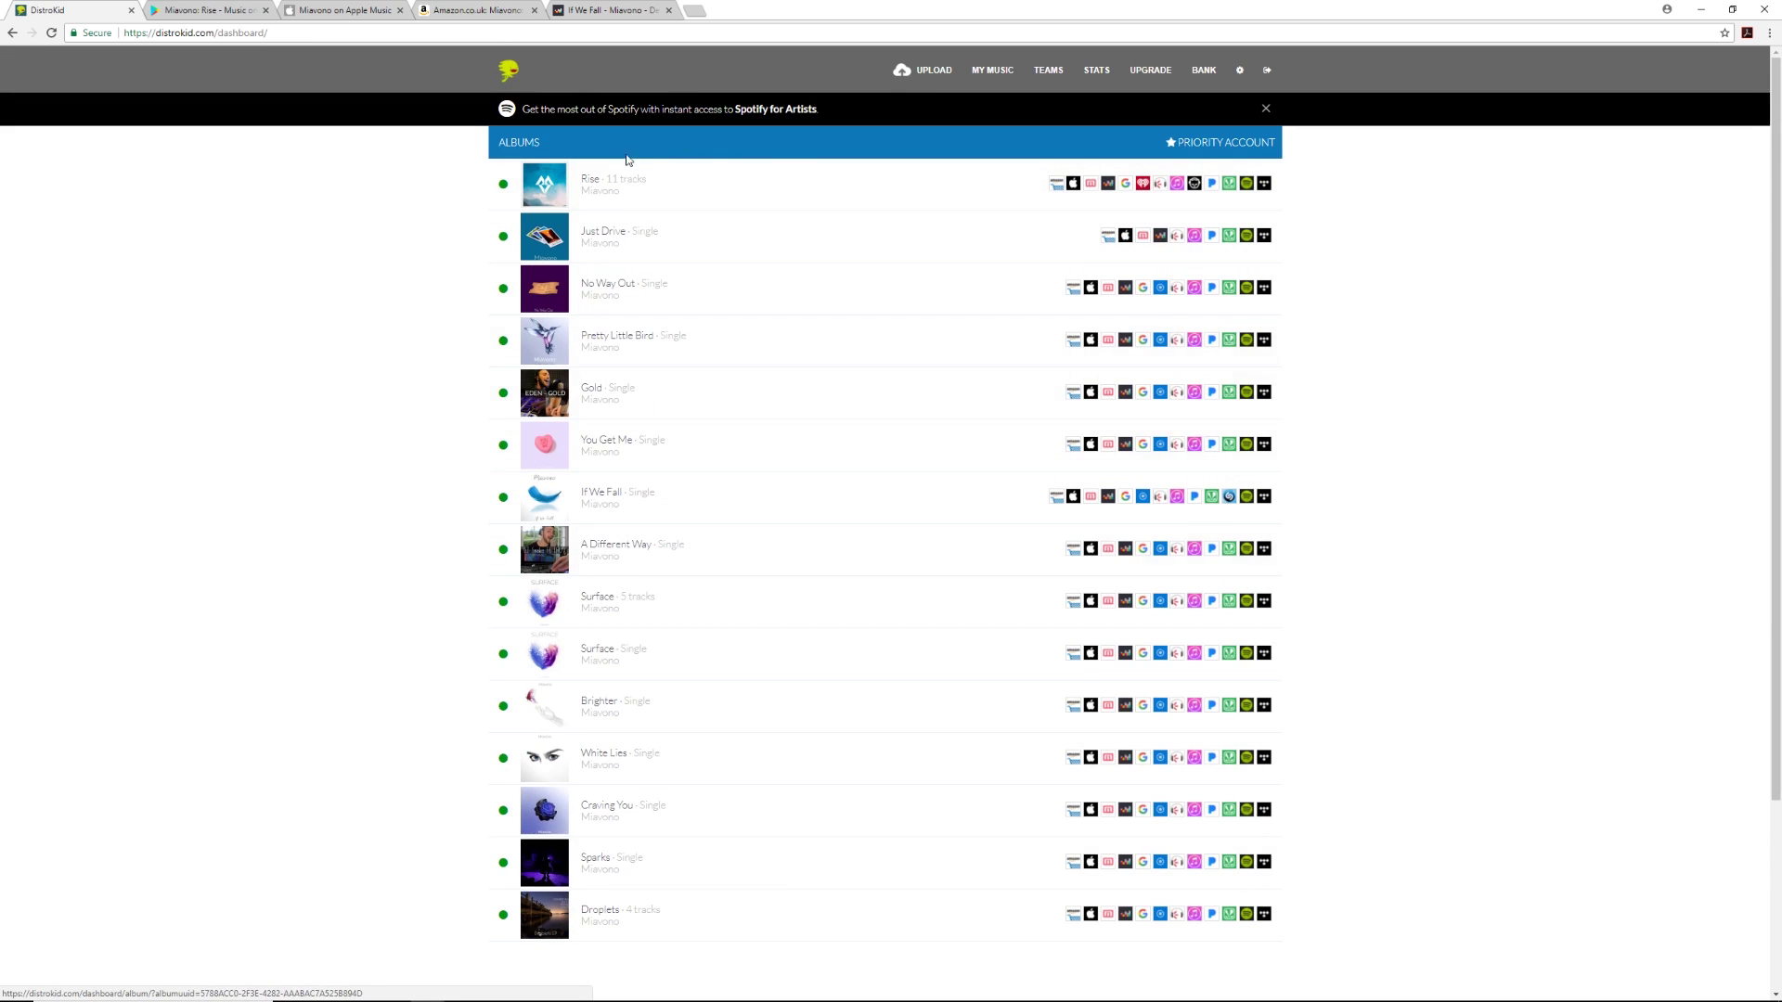
# - Switch to Spotify to view the Miavono artist page and its popular tracks, and return to the DistroKid dashboard
pyautogui.hotkey('alt', 'Tab')
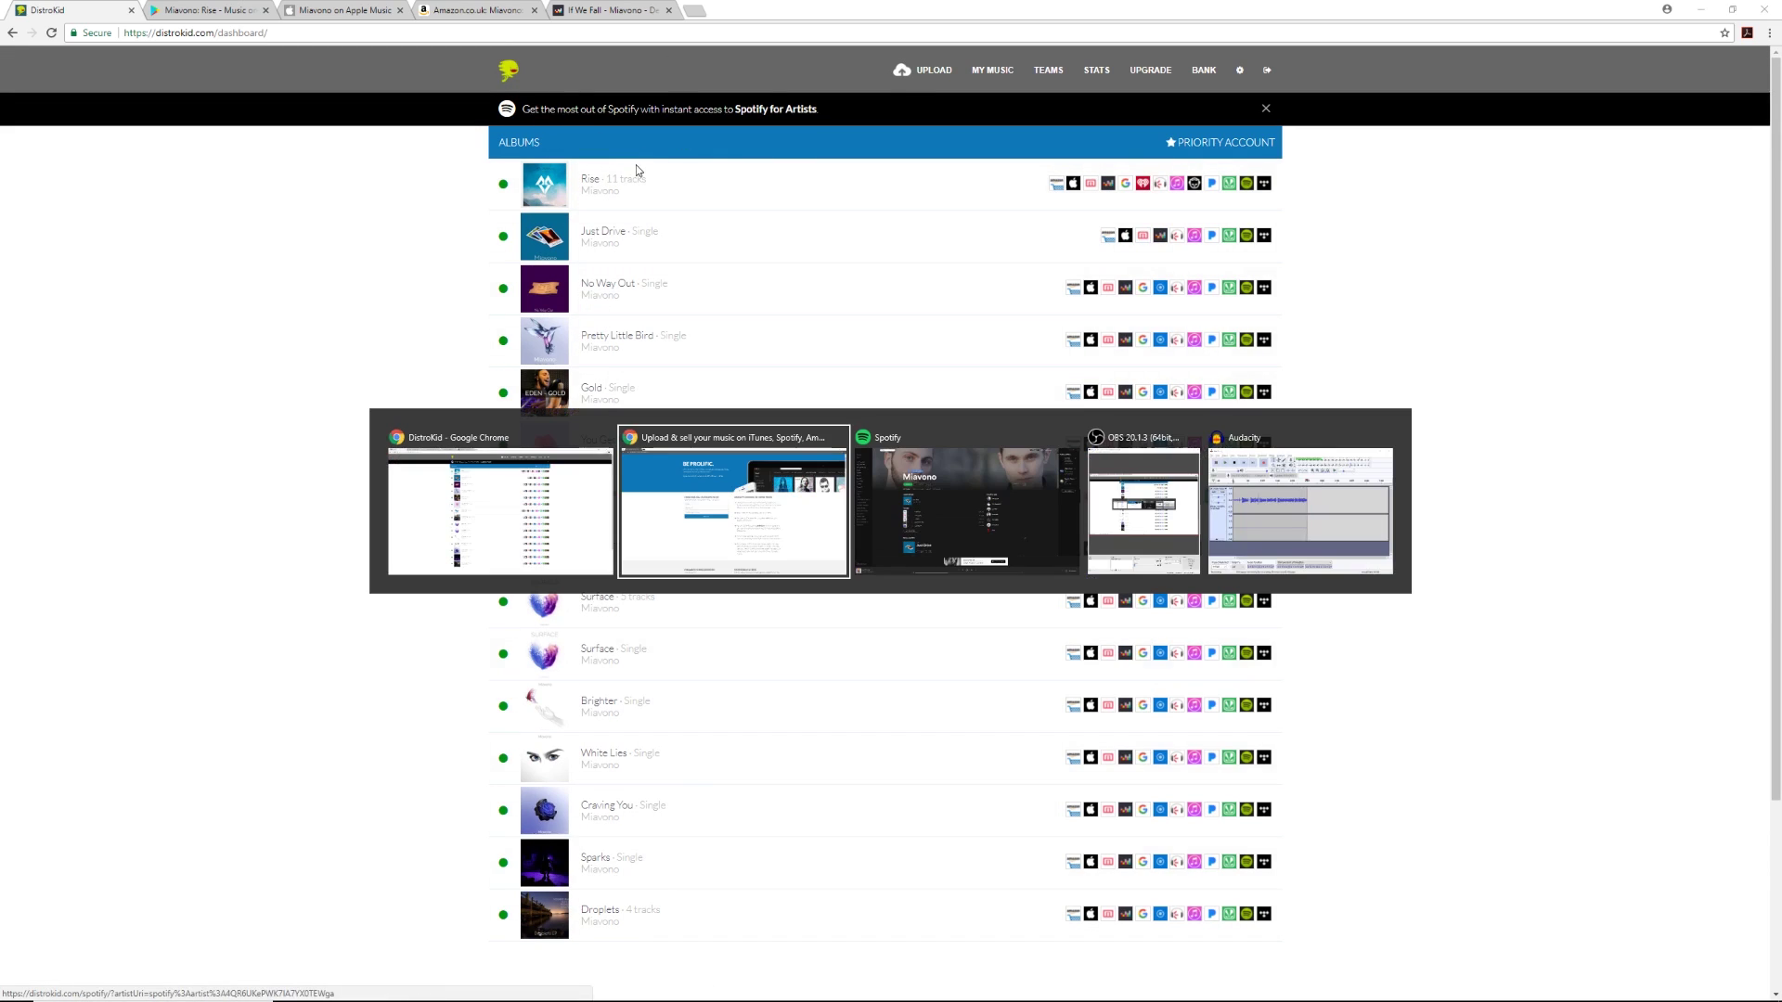
pyautogui.hotkey('alt', 'Tab')
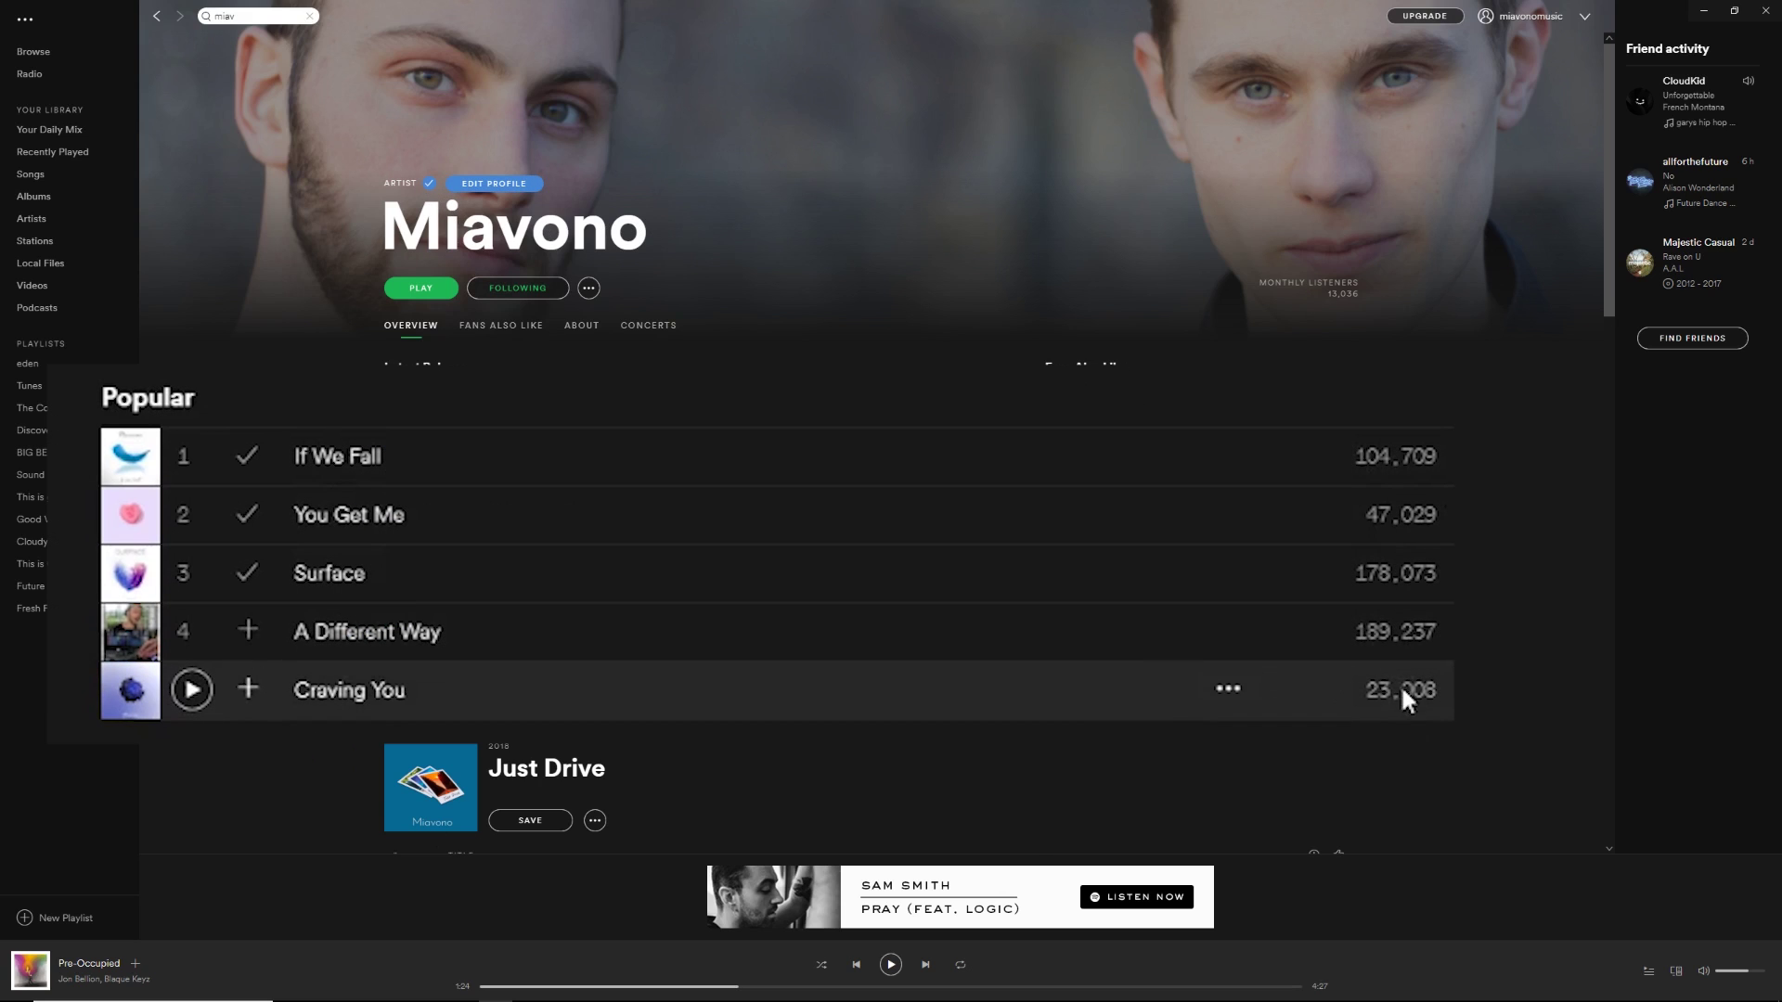
pyautogui.hotkey('alt', 'Tab')
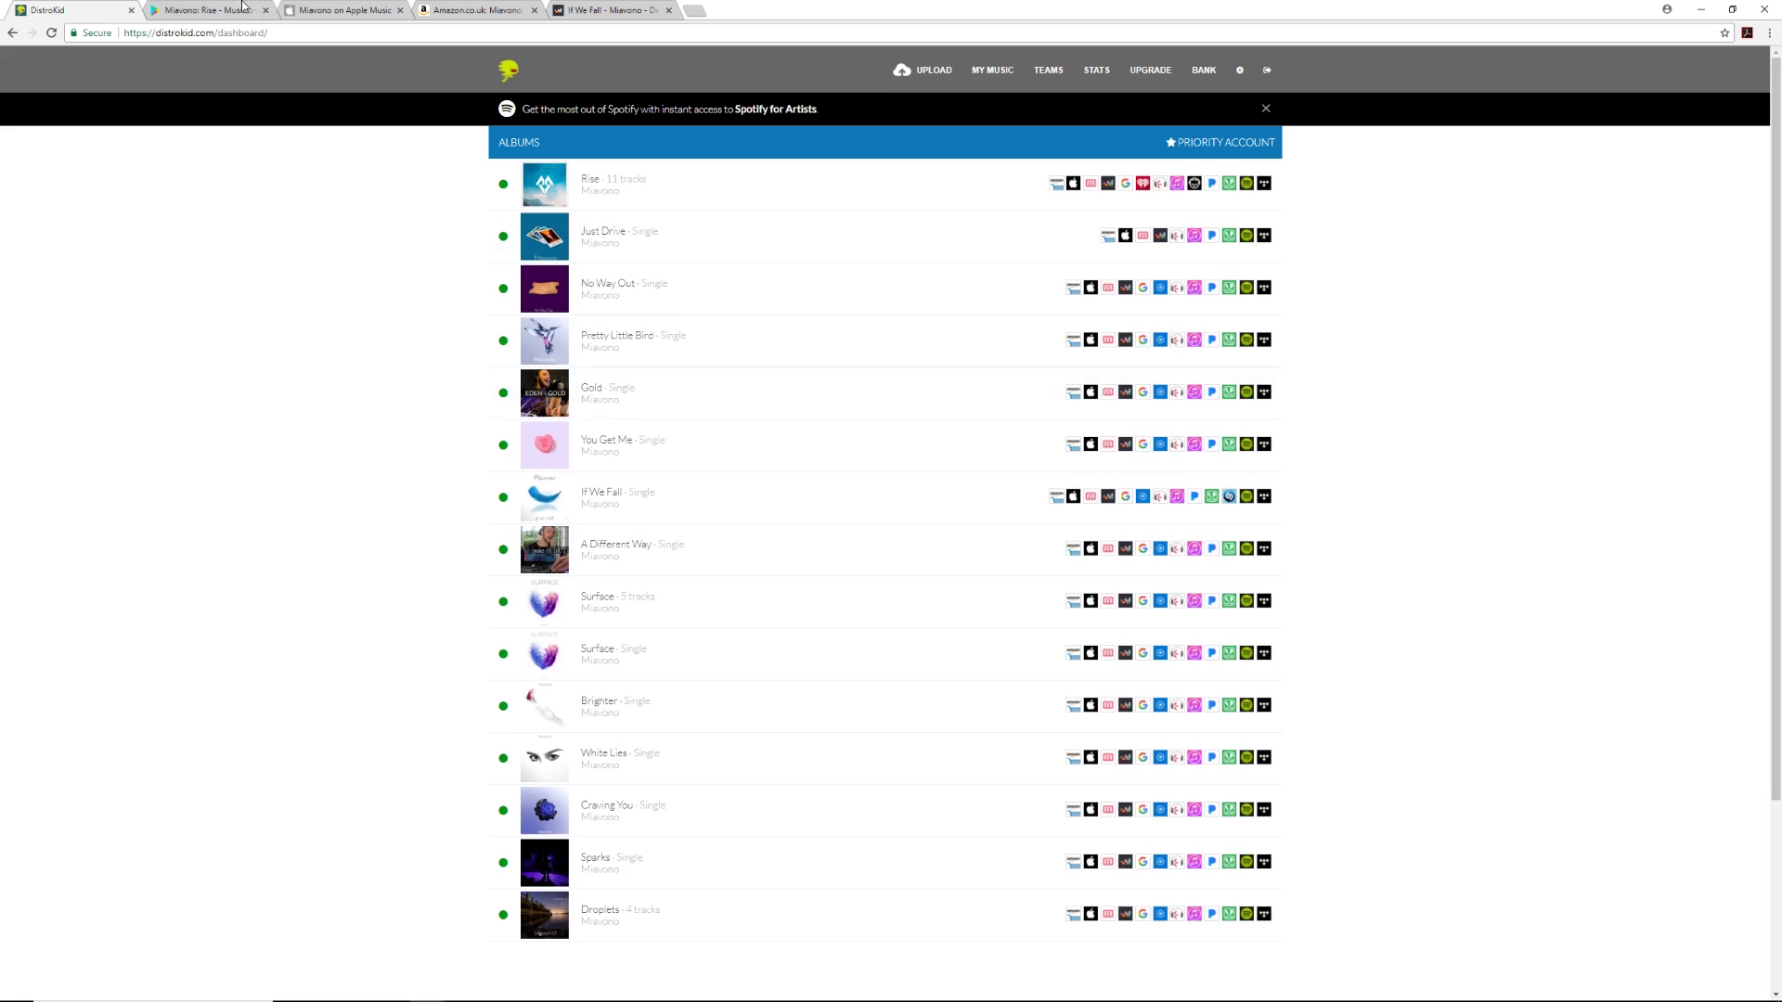
# - View the artist's music on Google Play, Apple Music, Amazon and Deezer, and return to the DistroKid dashboard
pyautogui.click(243, 8)
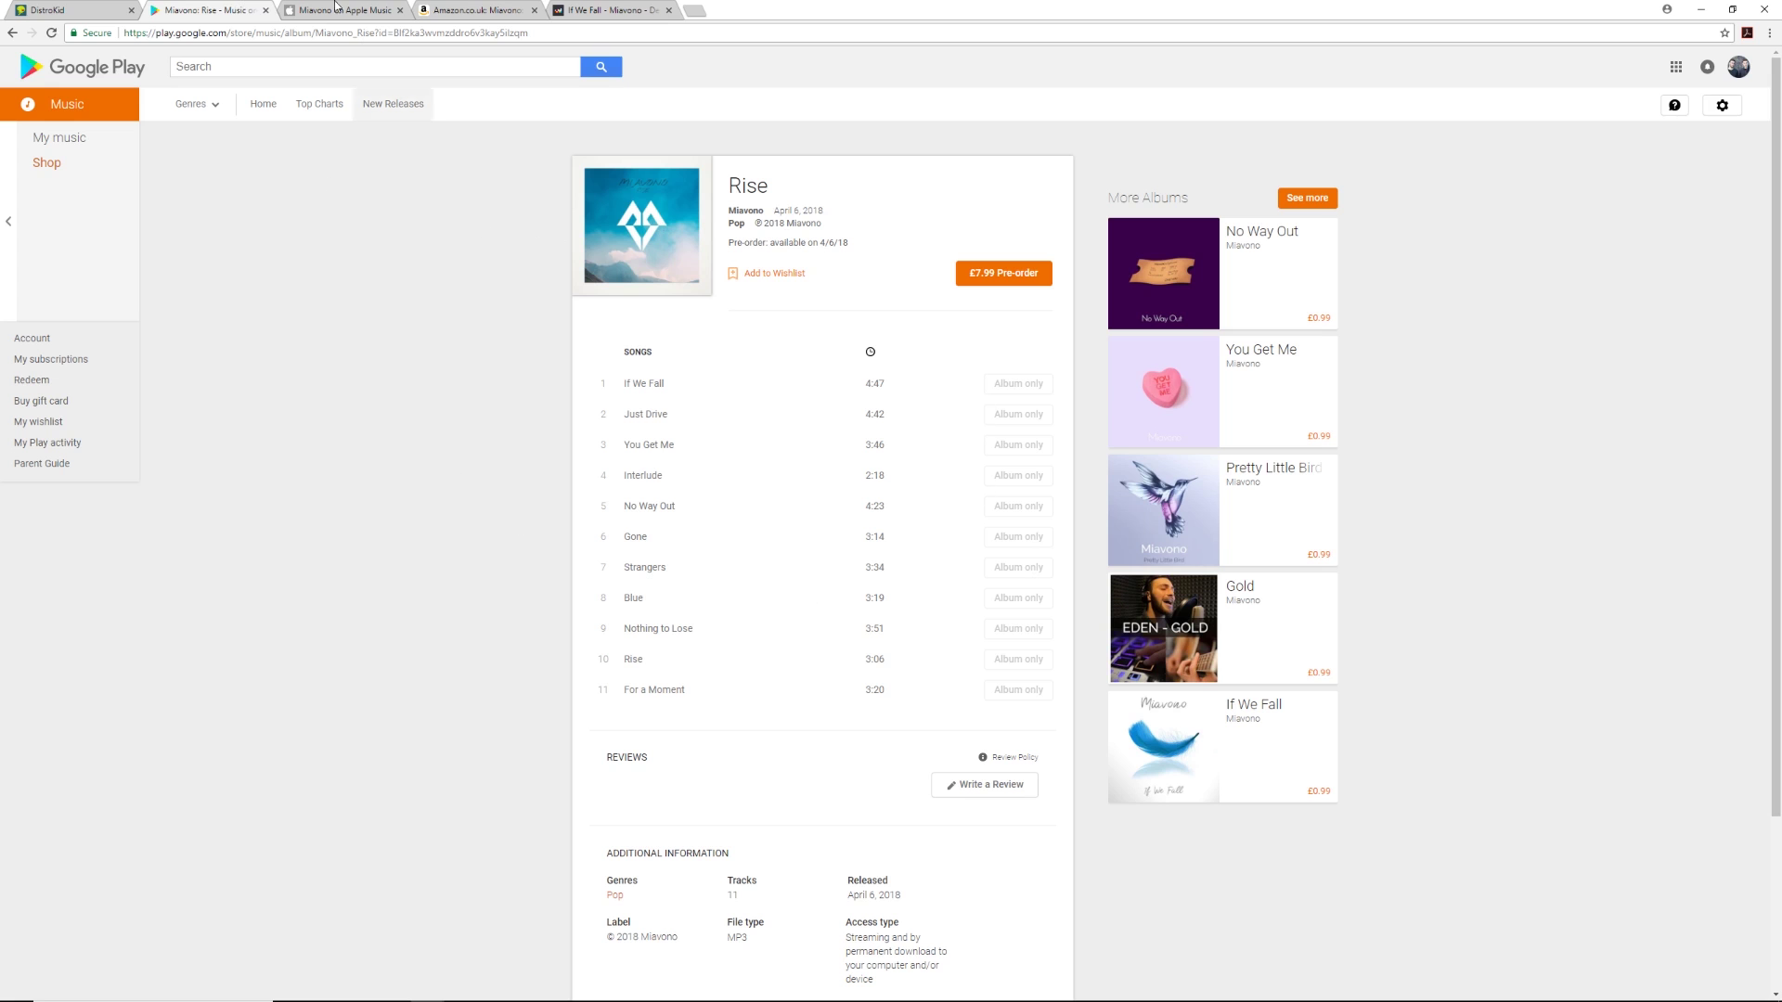
pyautogui.click(337, 7)
pyautogui.click(509, 7)
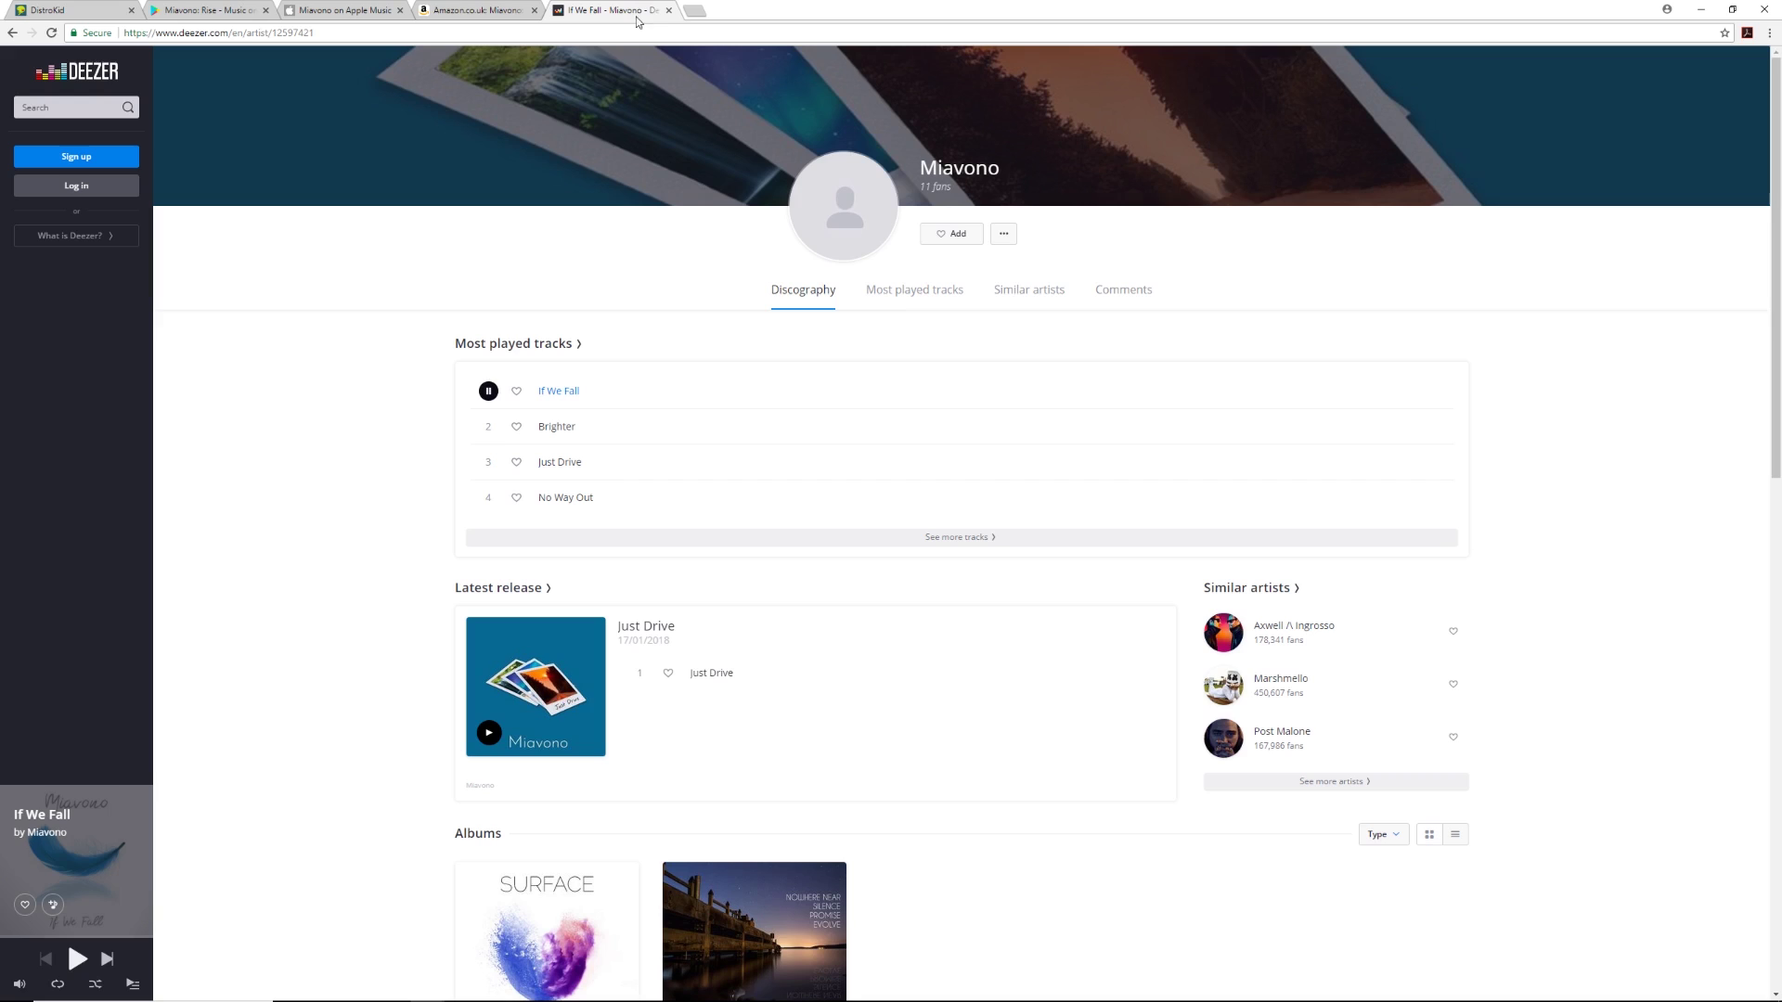
pyautogui.click(639, 8)
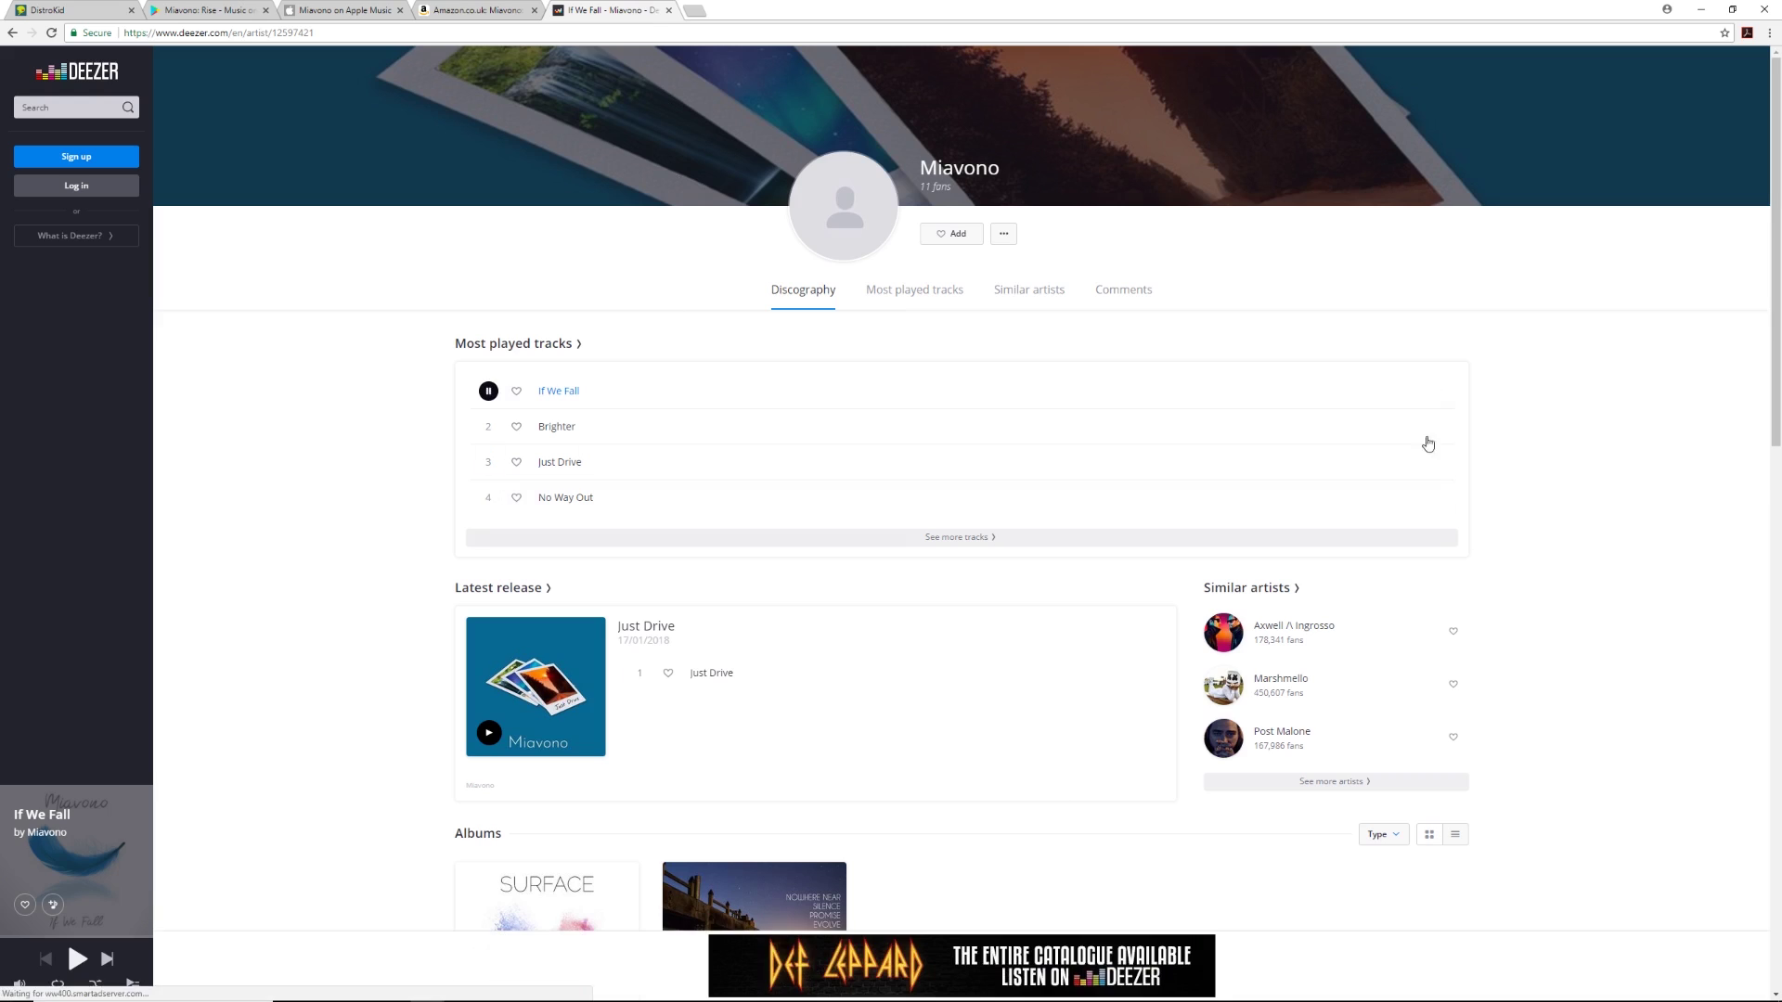
pyautogui.click(223, 10)
pyautogui.click(92, 10)
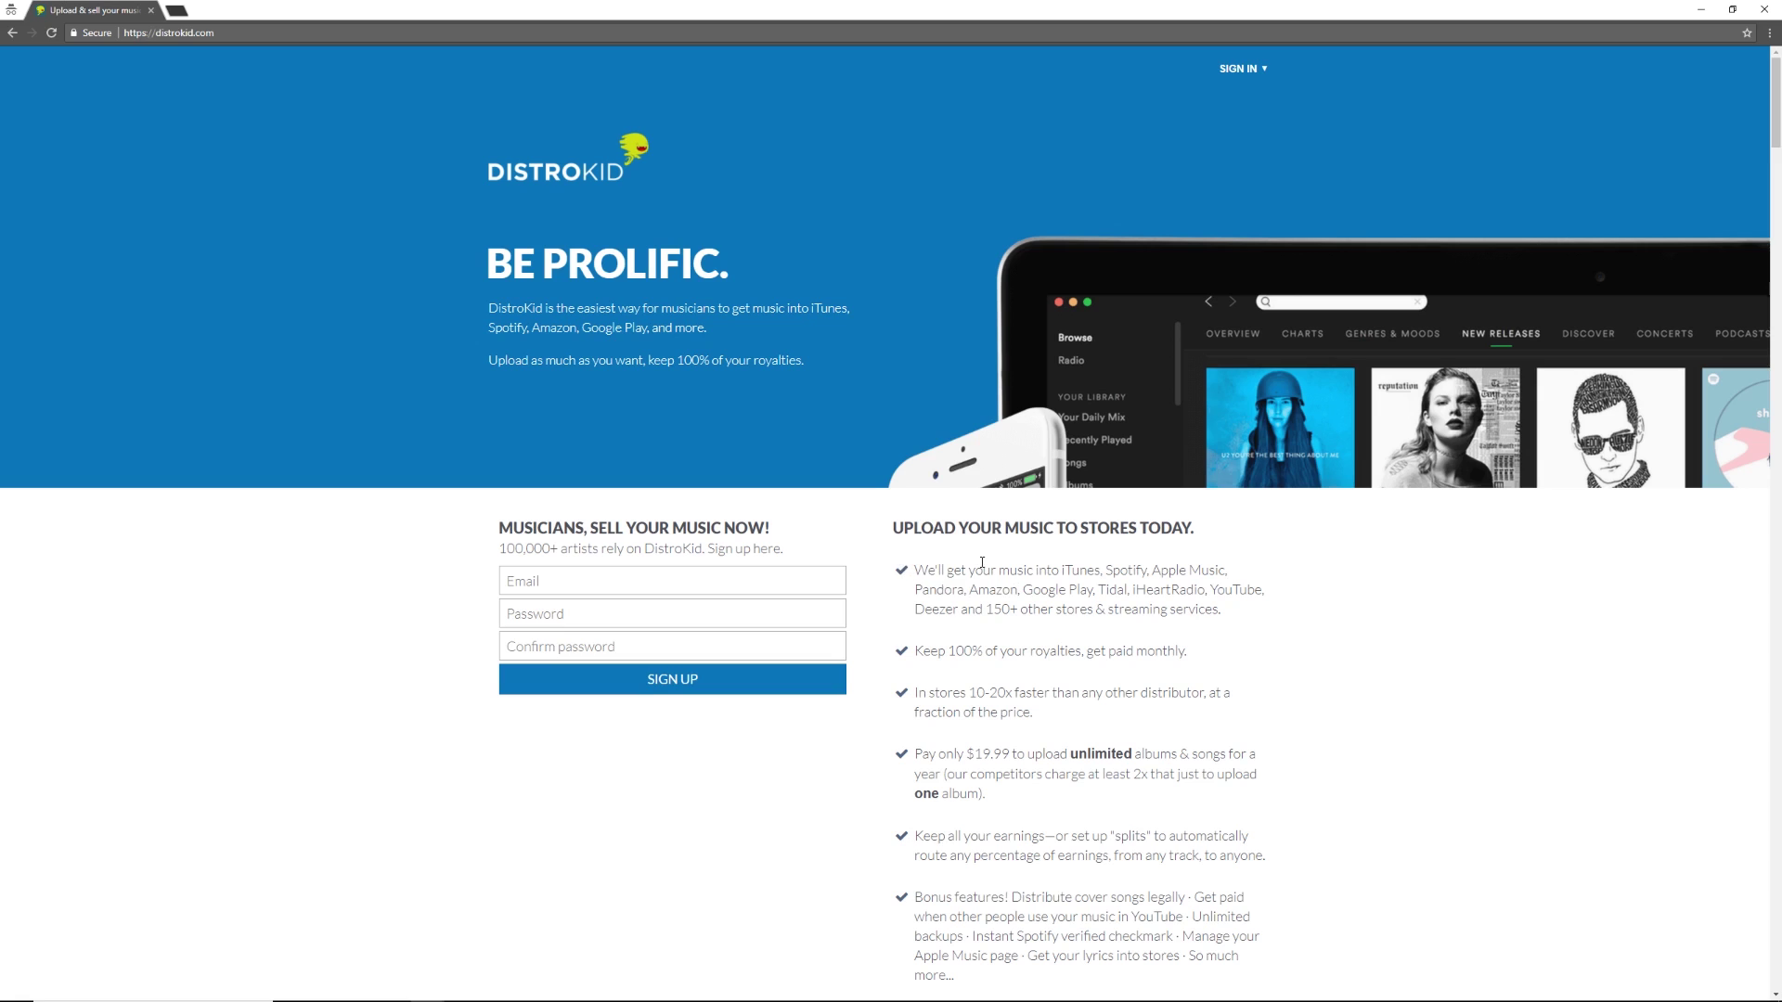
# - Read the supported stores and royalty terms in the DistroKid home page's list of benefits
pyautogui.scroll(-1, 983, 568)
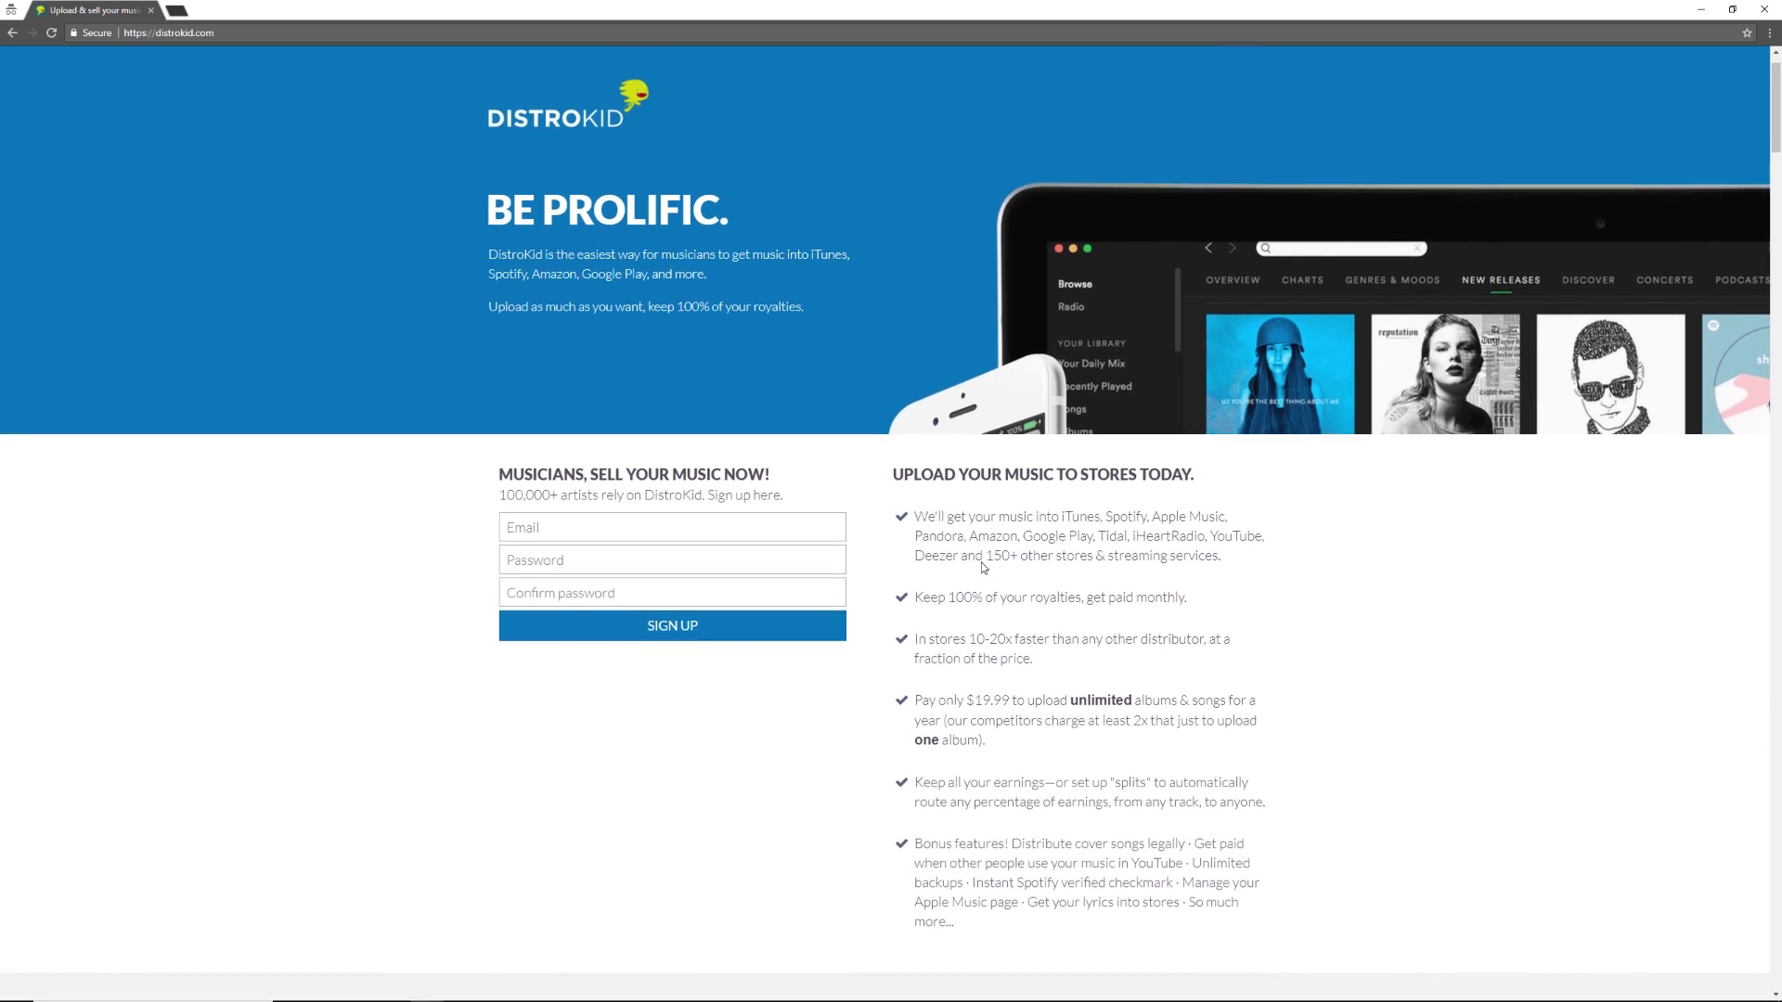
pyautogui.scroll(1, 983, 568)
pyautogui.scroll(-1, 992, 587)
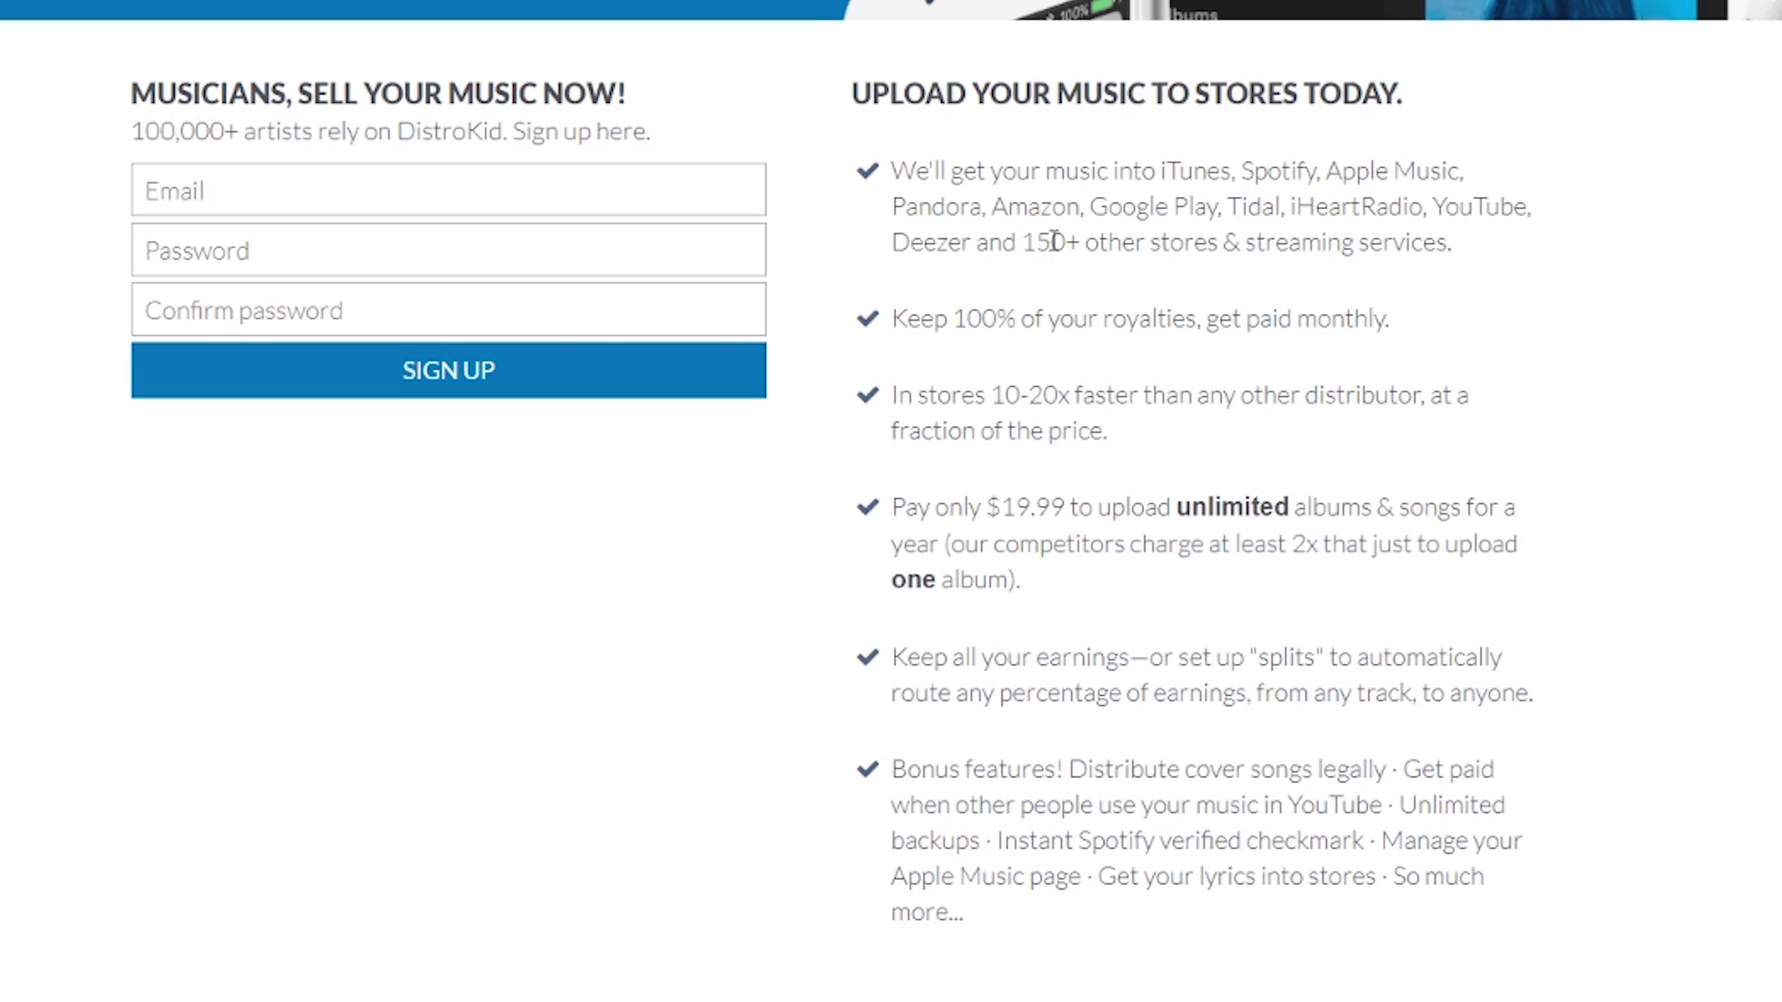
pyautogui.scroll(-1, 1446, 281)
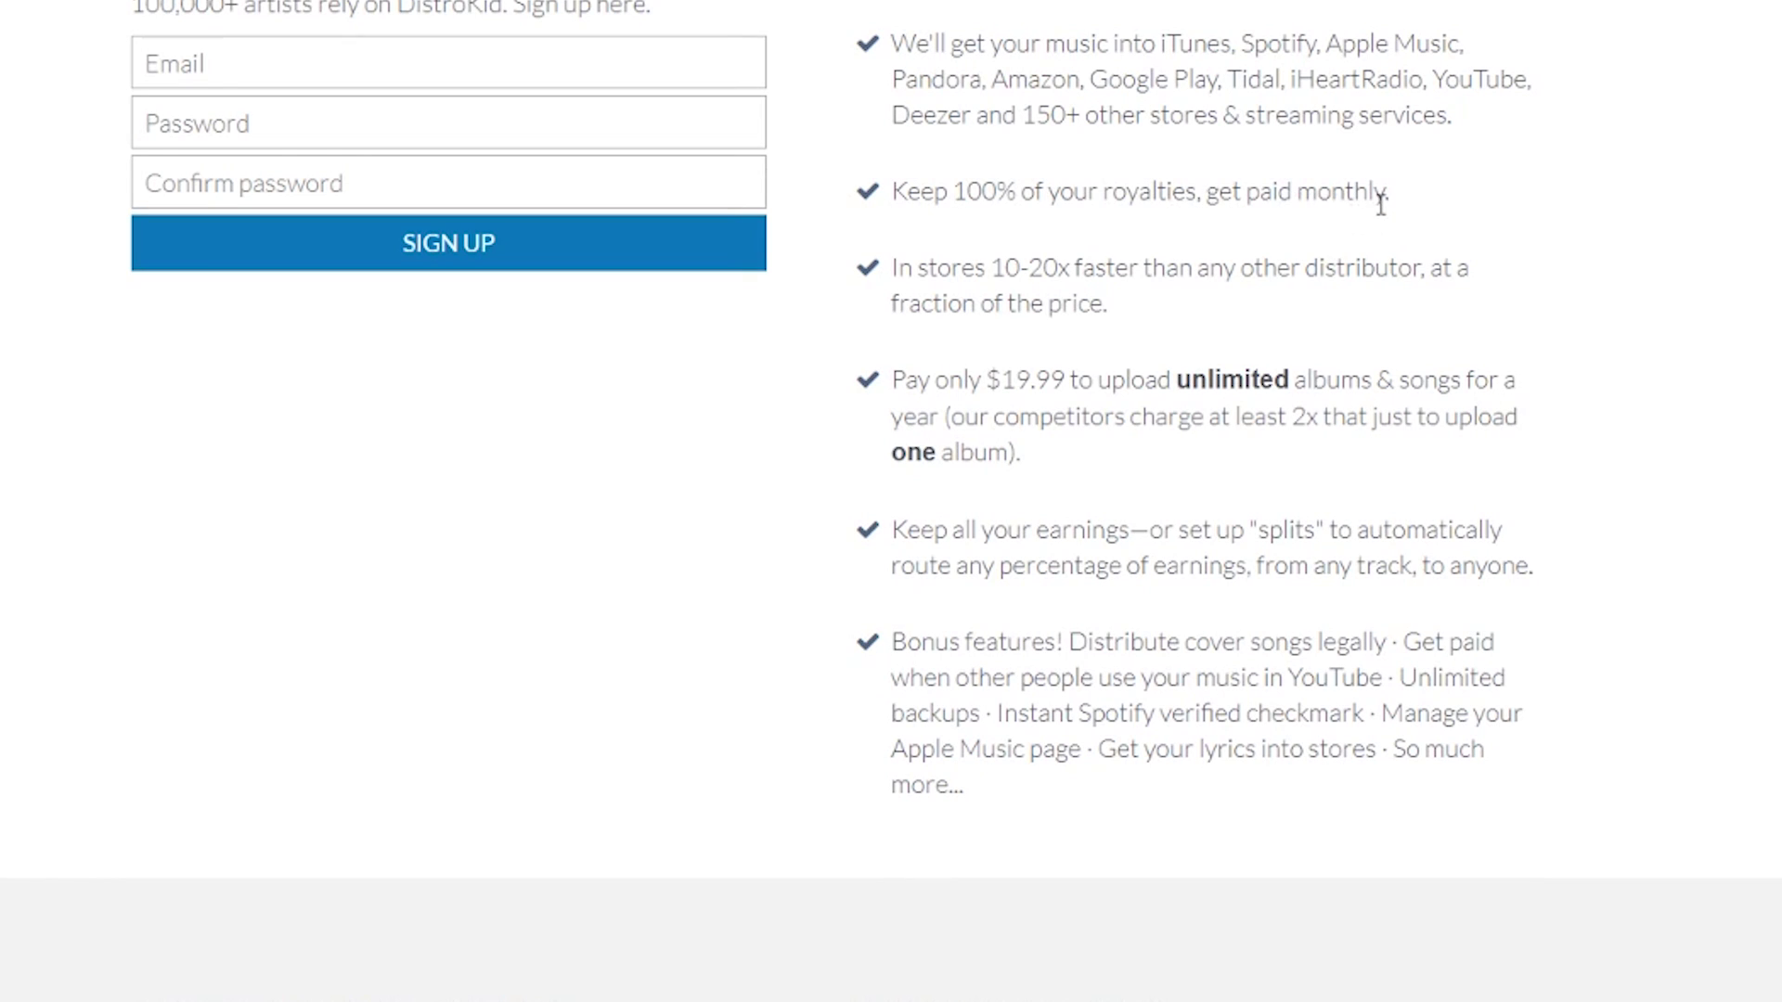
pyautogui.scroll(1, 998, 334)
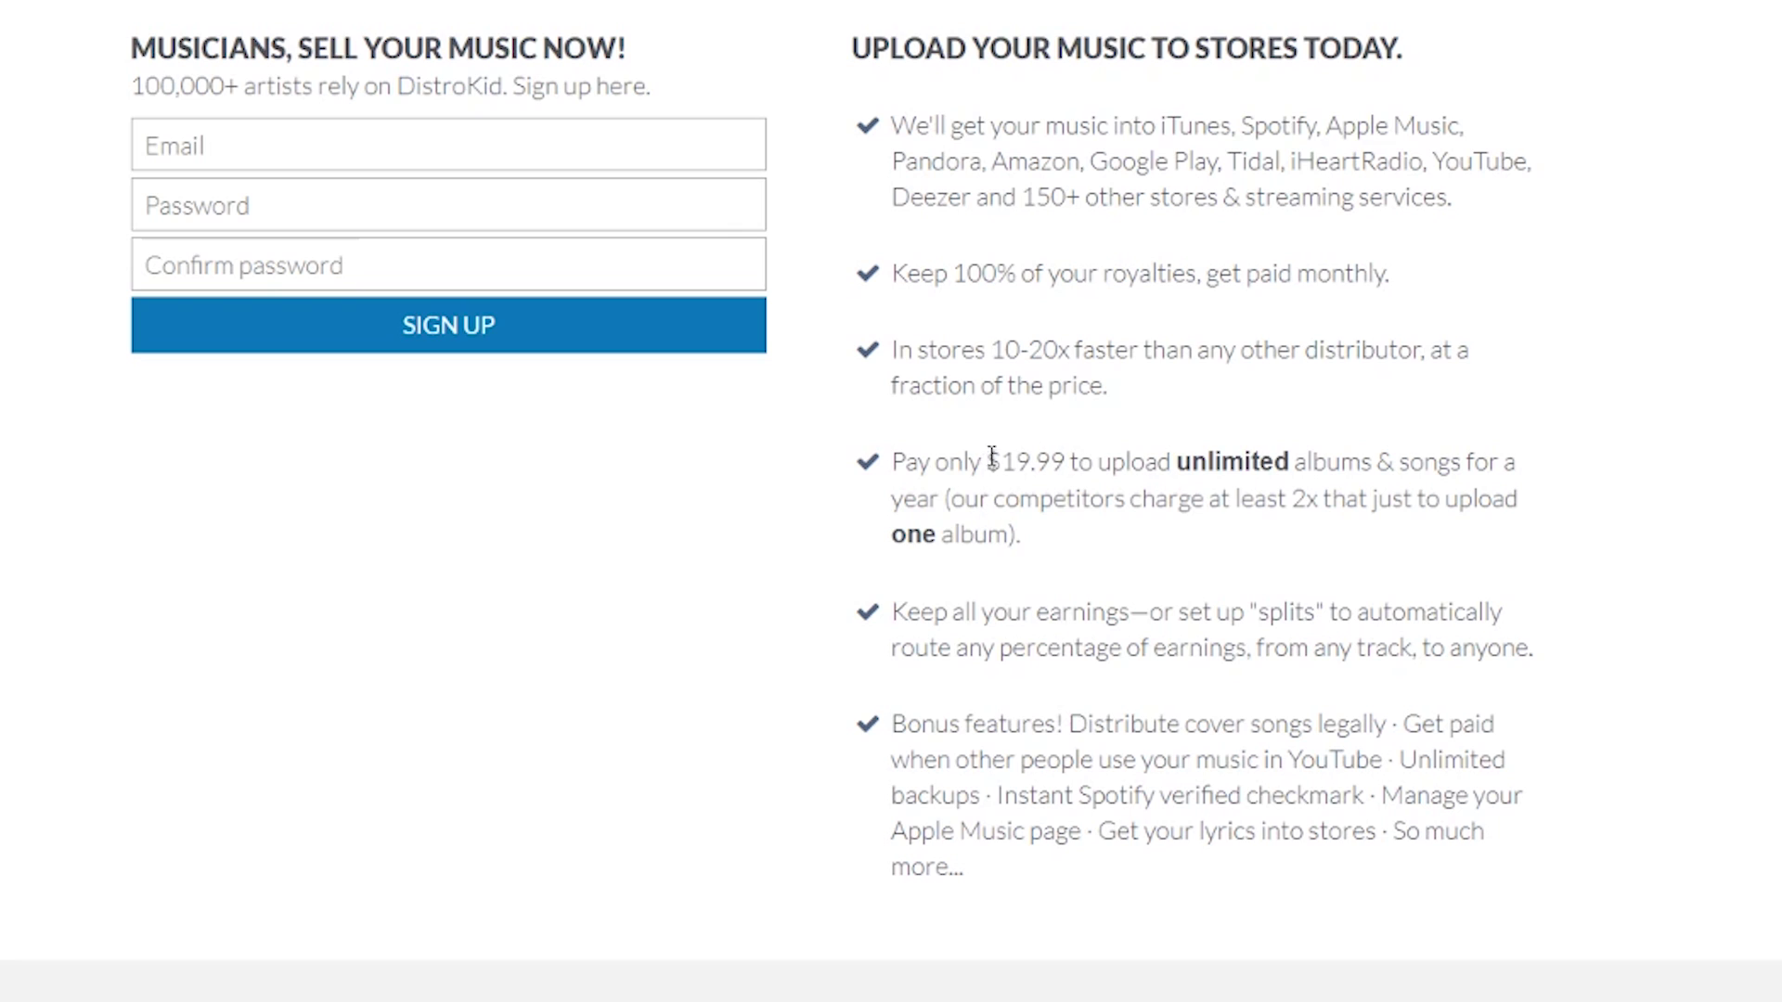
# - Examine the yearly upload price, earnings splits and bonus features on the home page, and return to the sign-up form
pyautogui.moveTo(987, 461)
pyautogui.mouseDown()
pyautogui.moveTo(1074, 462)
pyautogui.moveTo(991, 467)
pyautogui.mouseUp()
pyautogui.click(1064, 459)
pyautogui.click(1074, 461)
pyautogui.scroll(-1, 1100, 530)
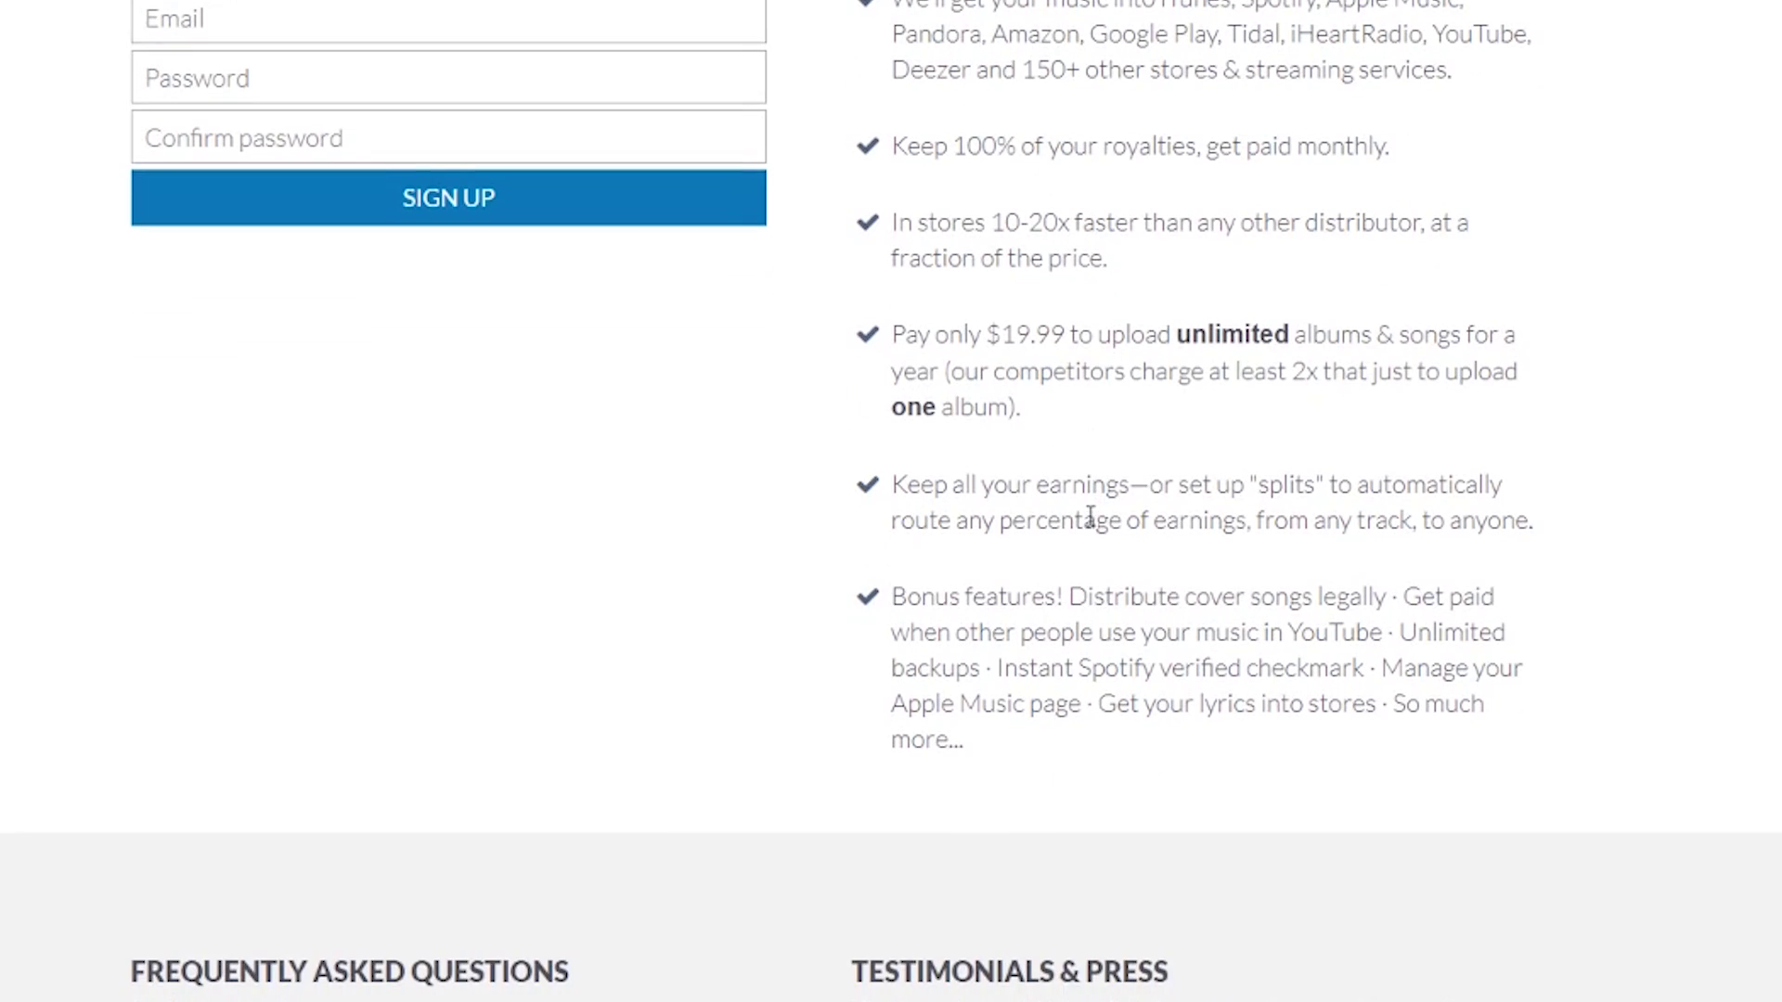
pyautogui.scroll(-1, 1074, 498)
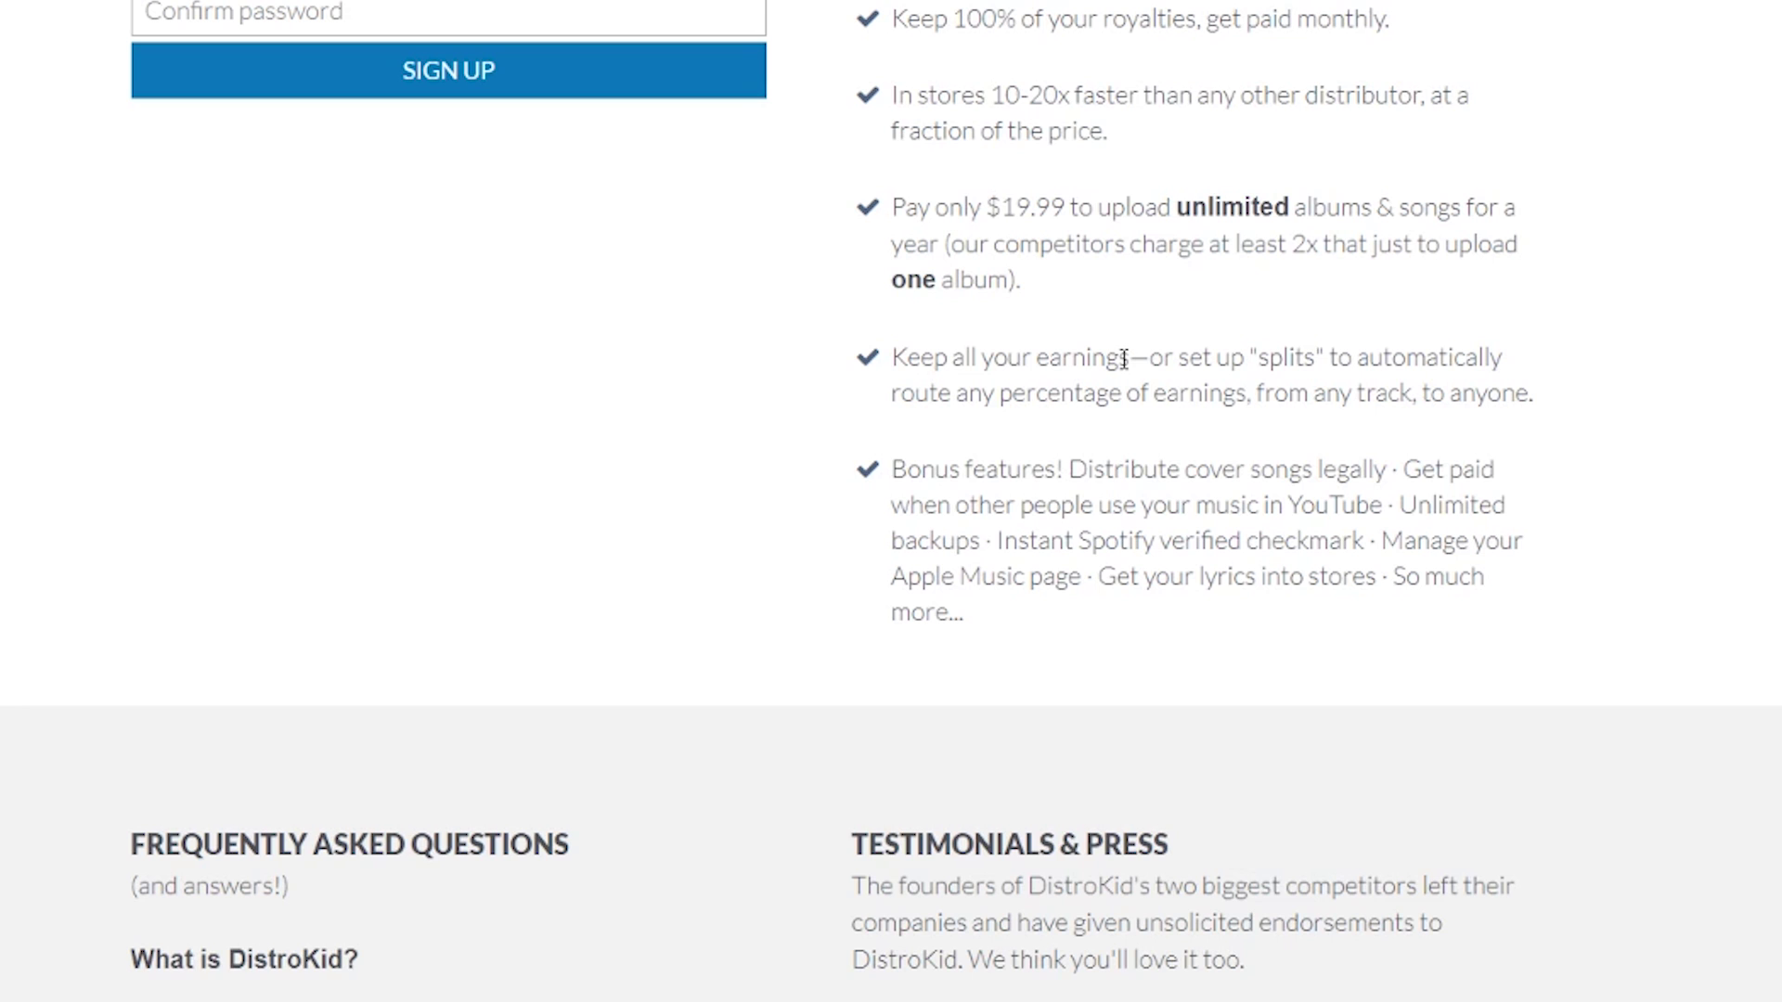
pyautogui.scroll(6, 1130, 378)
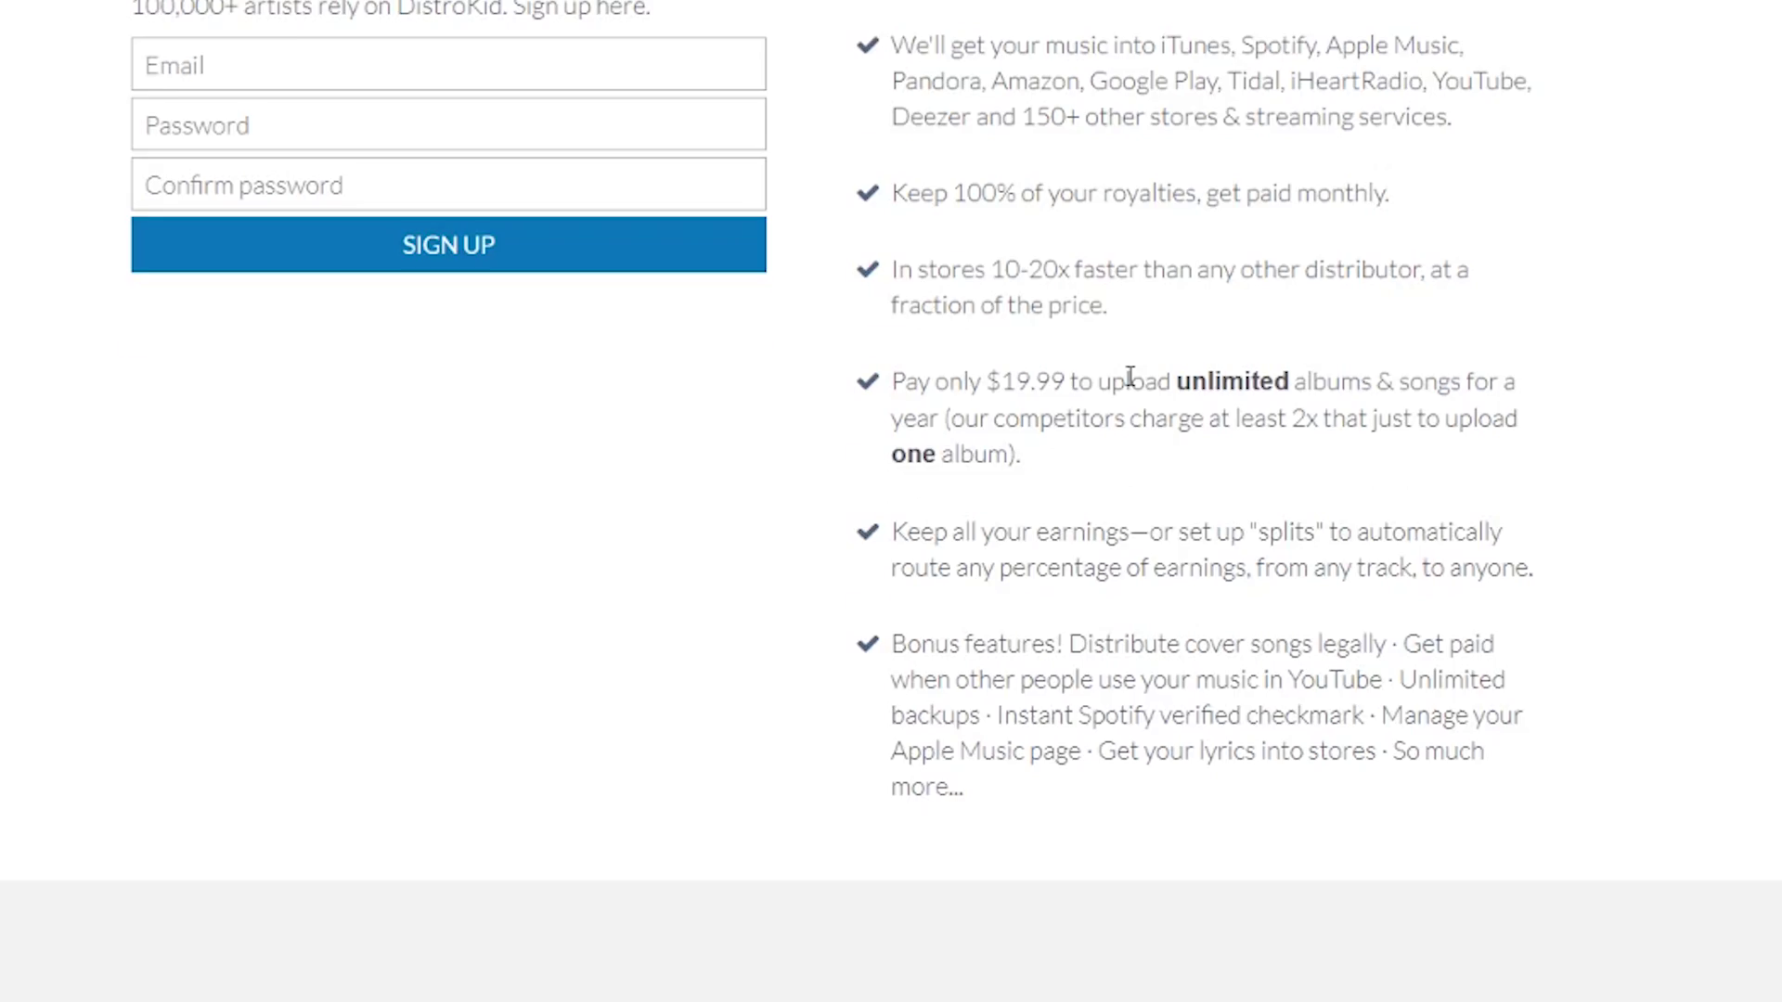
pyautogui.scroll(-5, 492, 722)
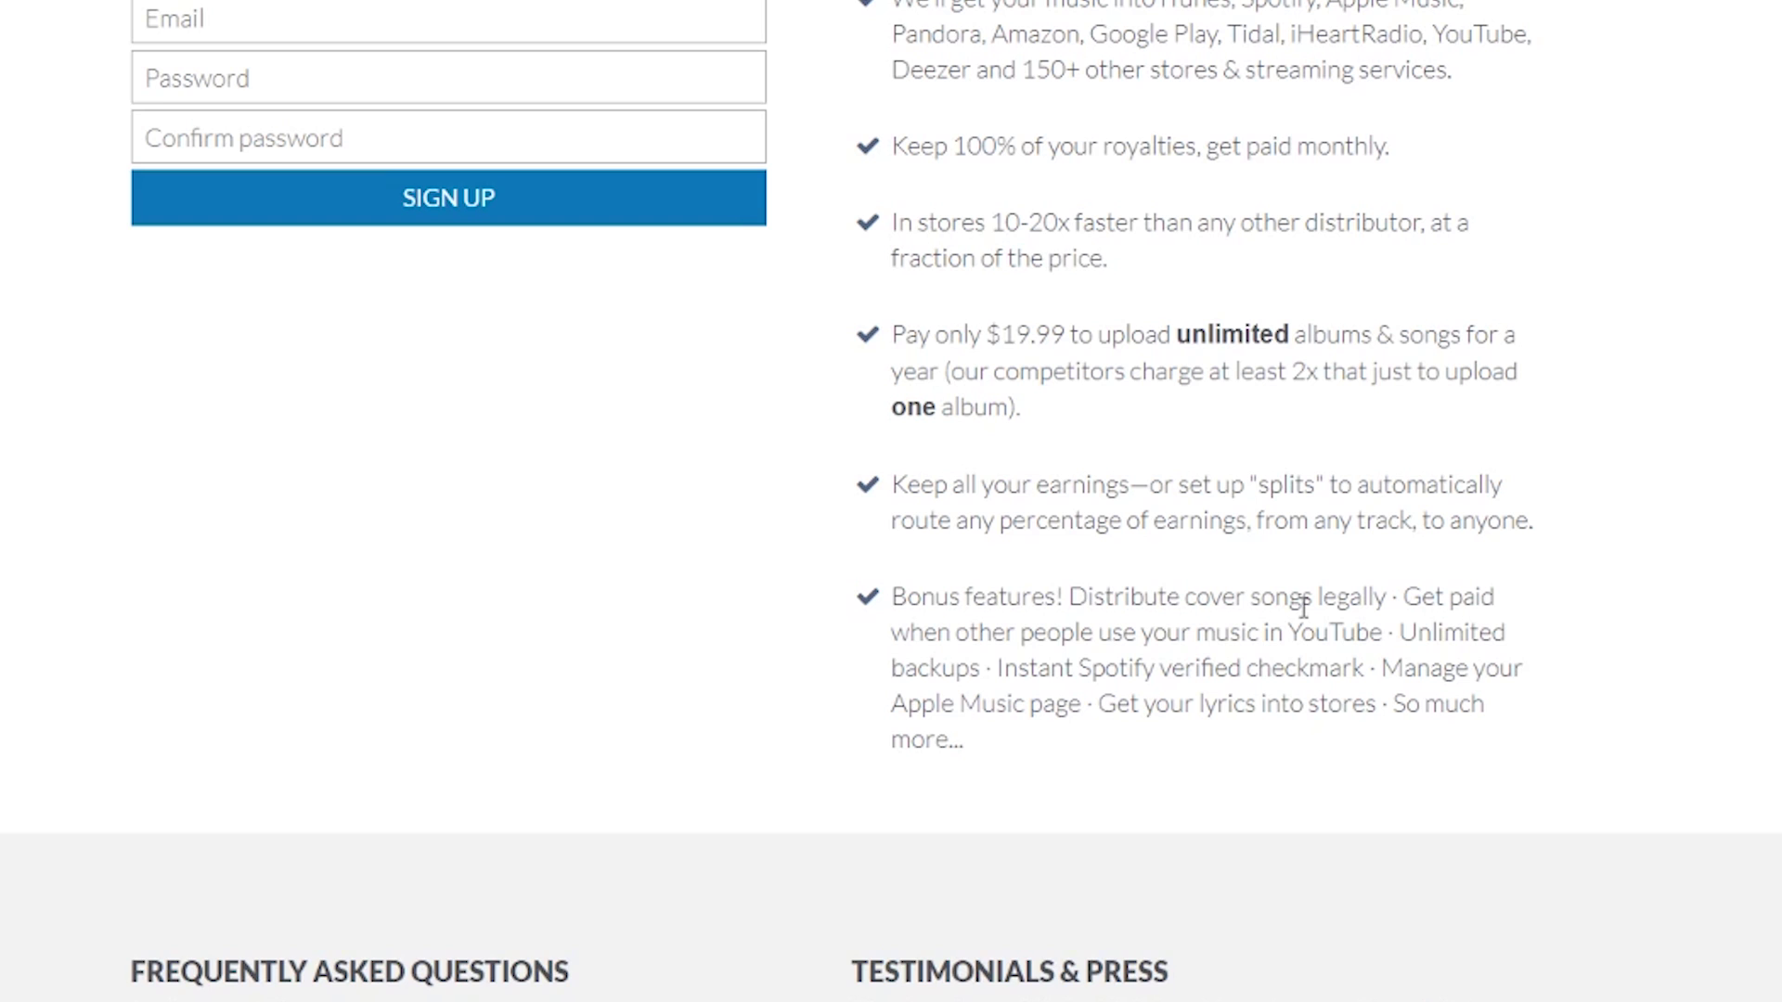
pyautogui.scroll(7, 1303, 608)
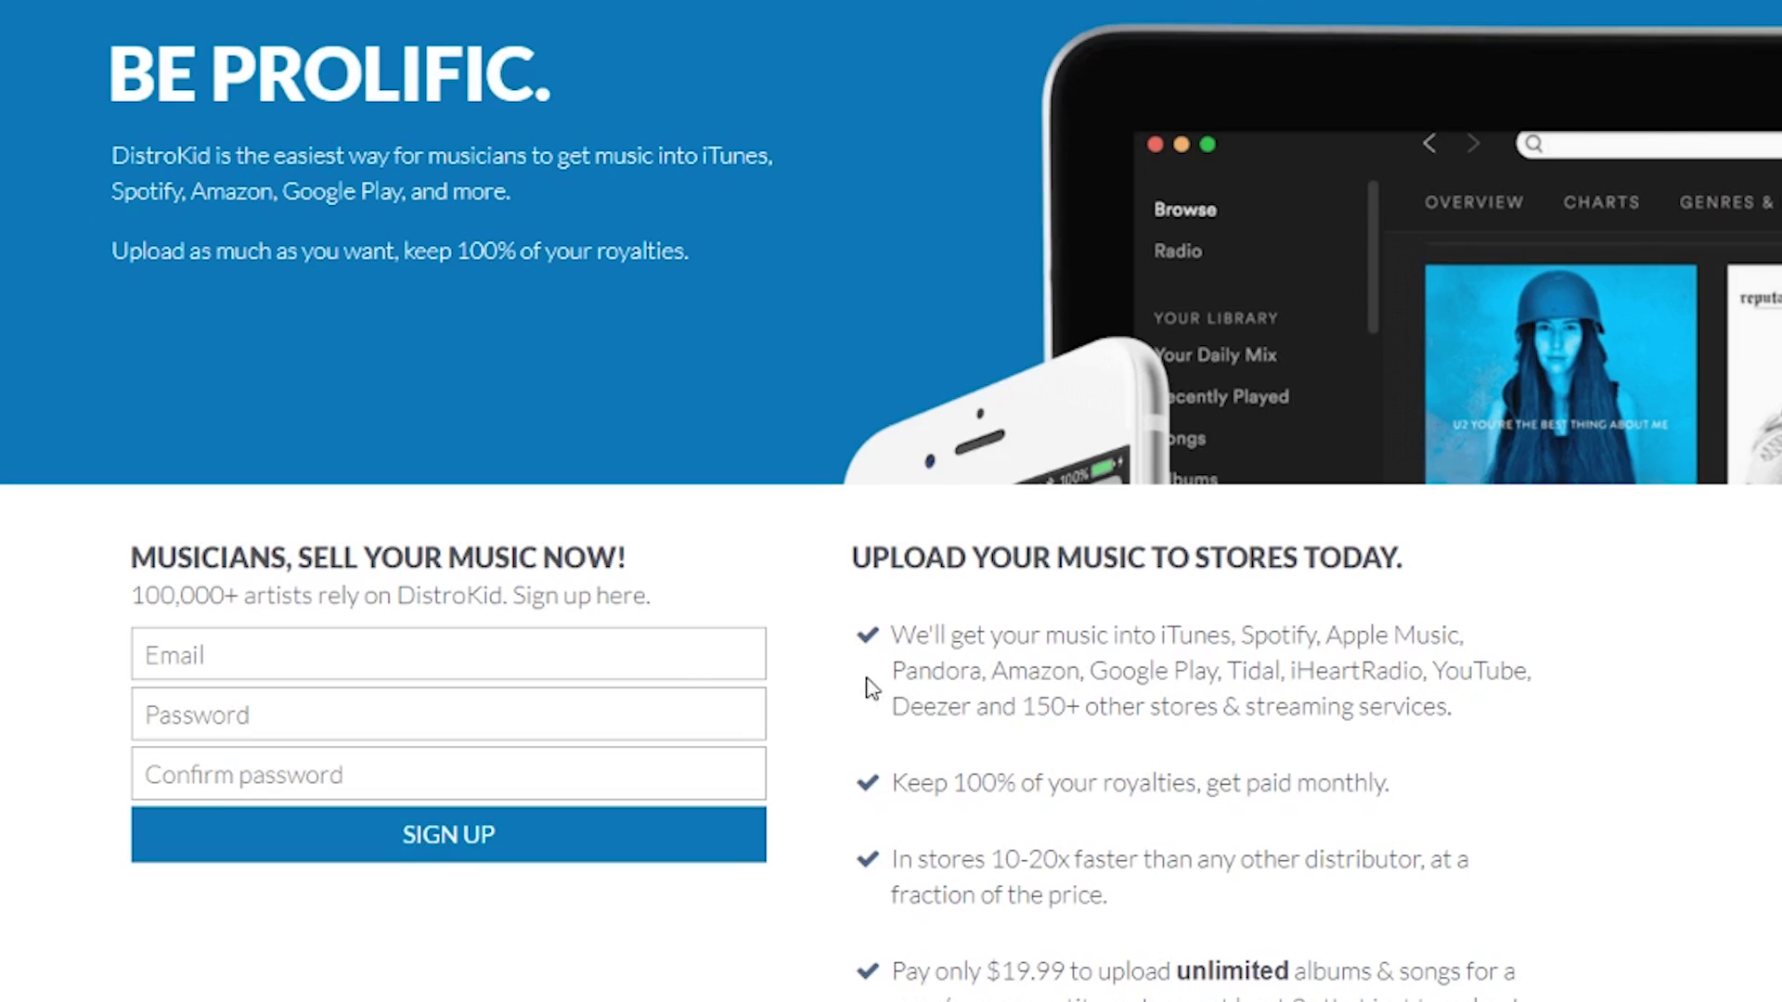
pyautogui.scroll(-2, 783, 665)
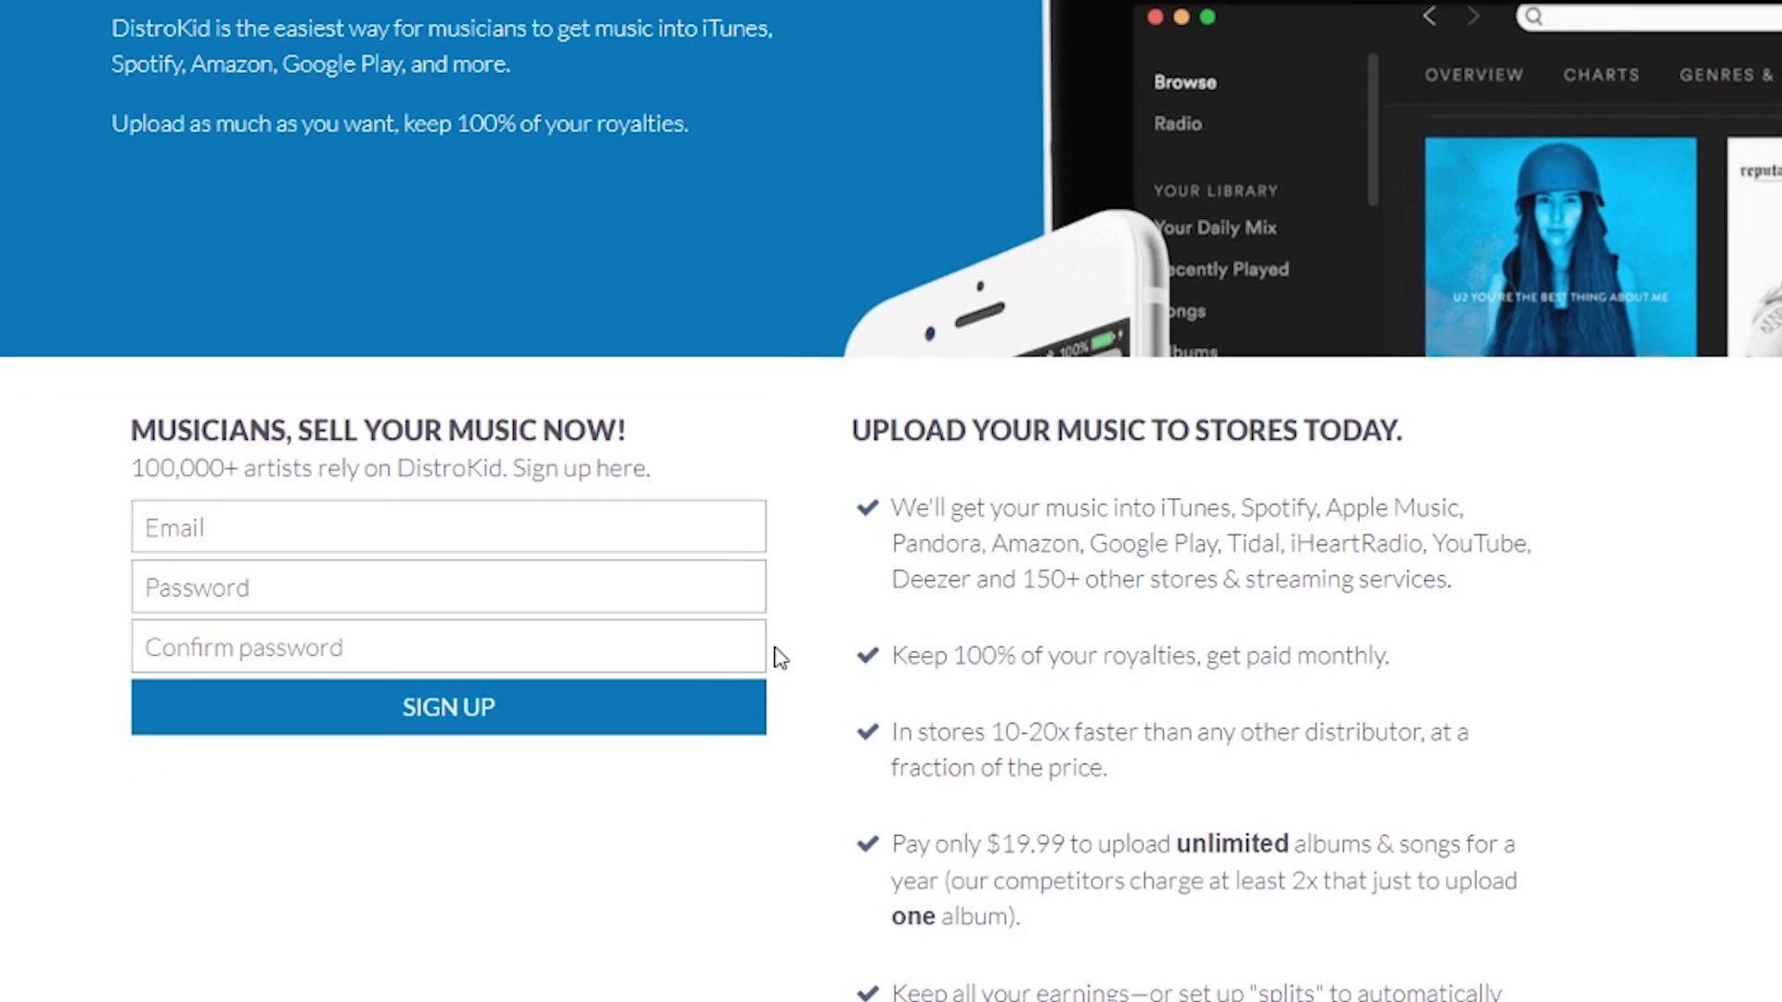
pyautogui.scroll(2, 808, 661)
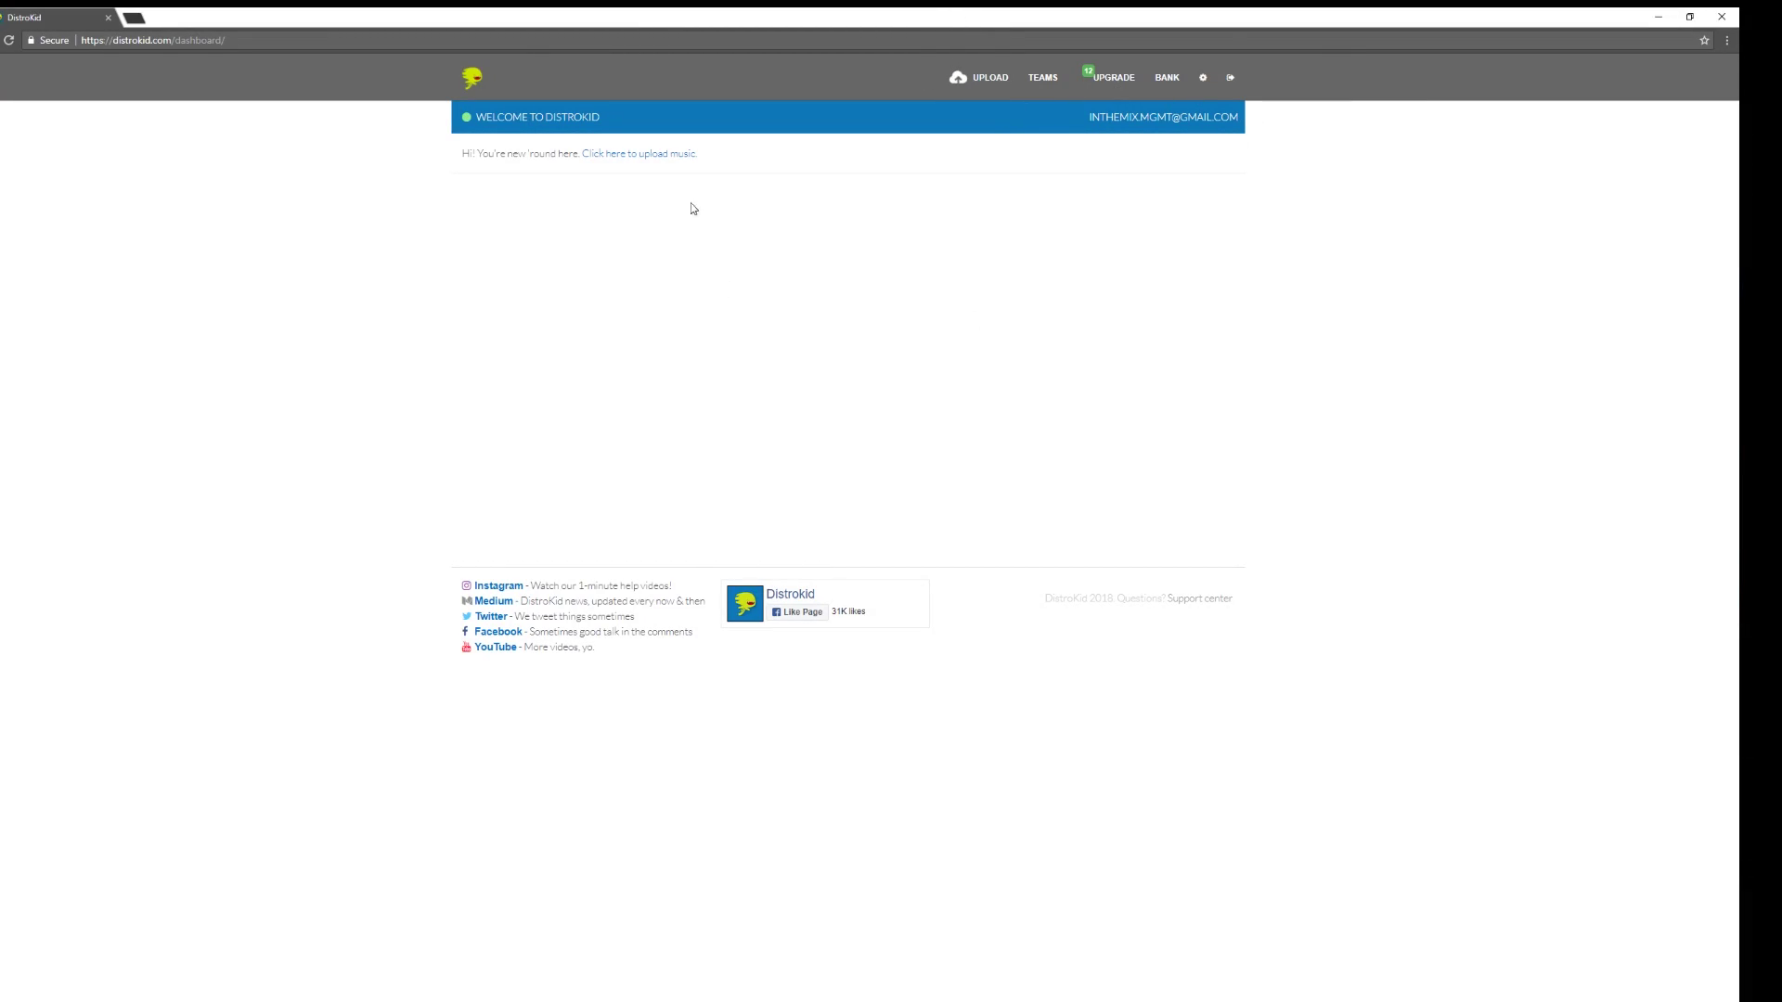
# - Open the account's Bank page and examine the earnings per store, the withdrawals and the balance owed
pyautogui.click(1166, 78)
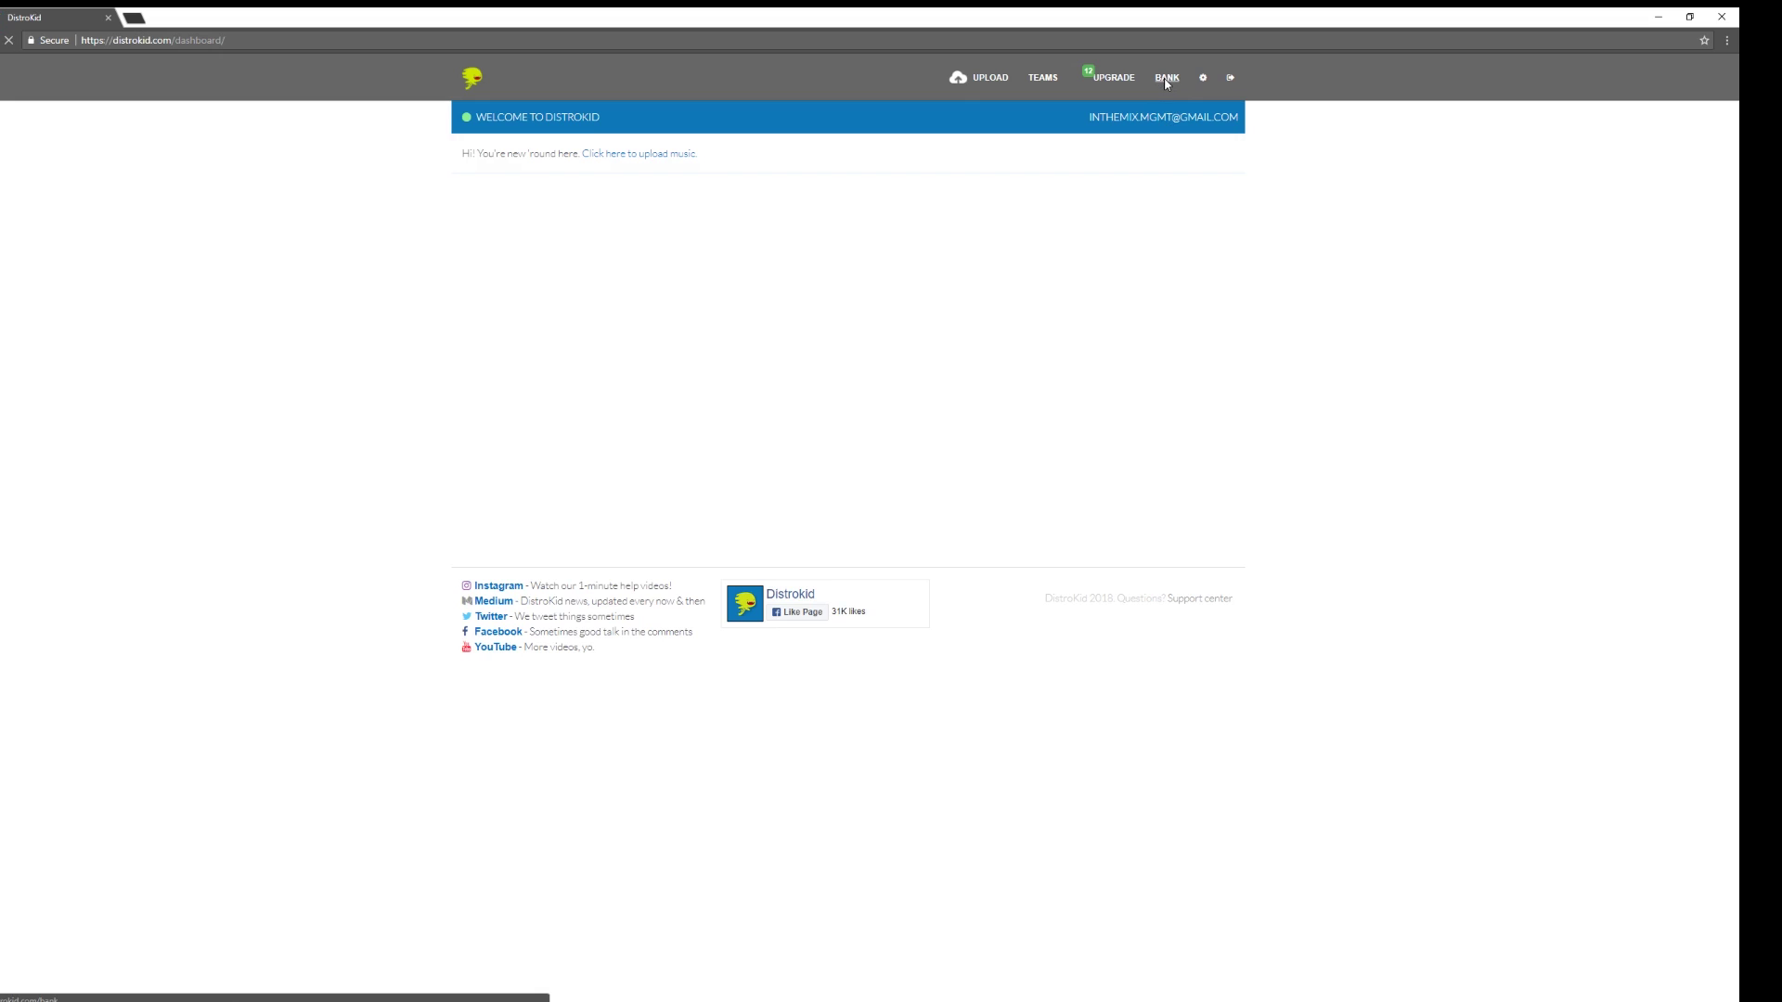
pyautogui.scroll(-5, 761, 297)
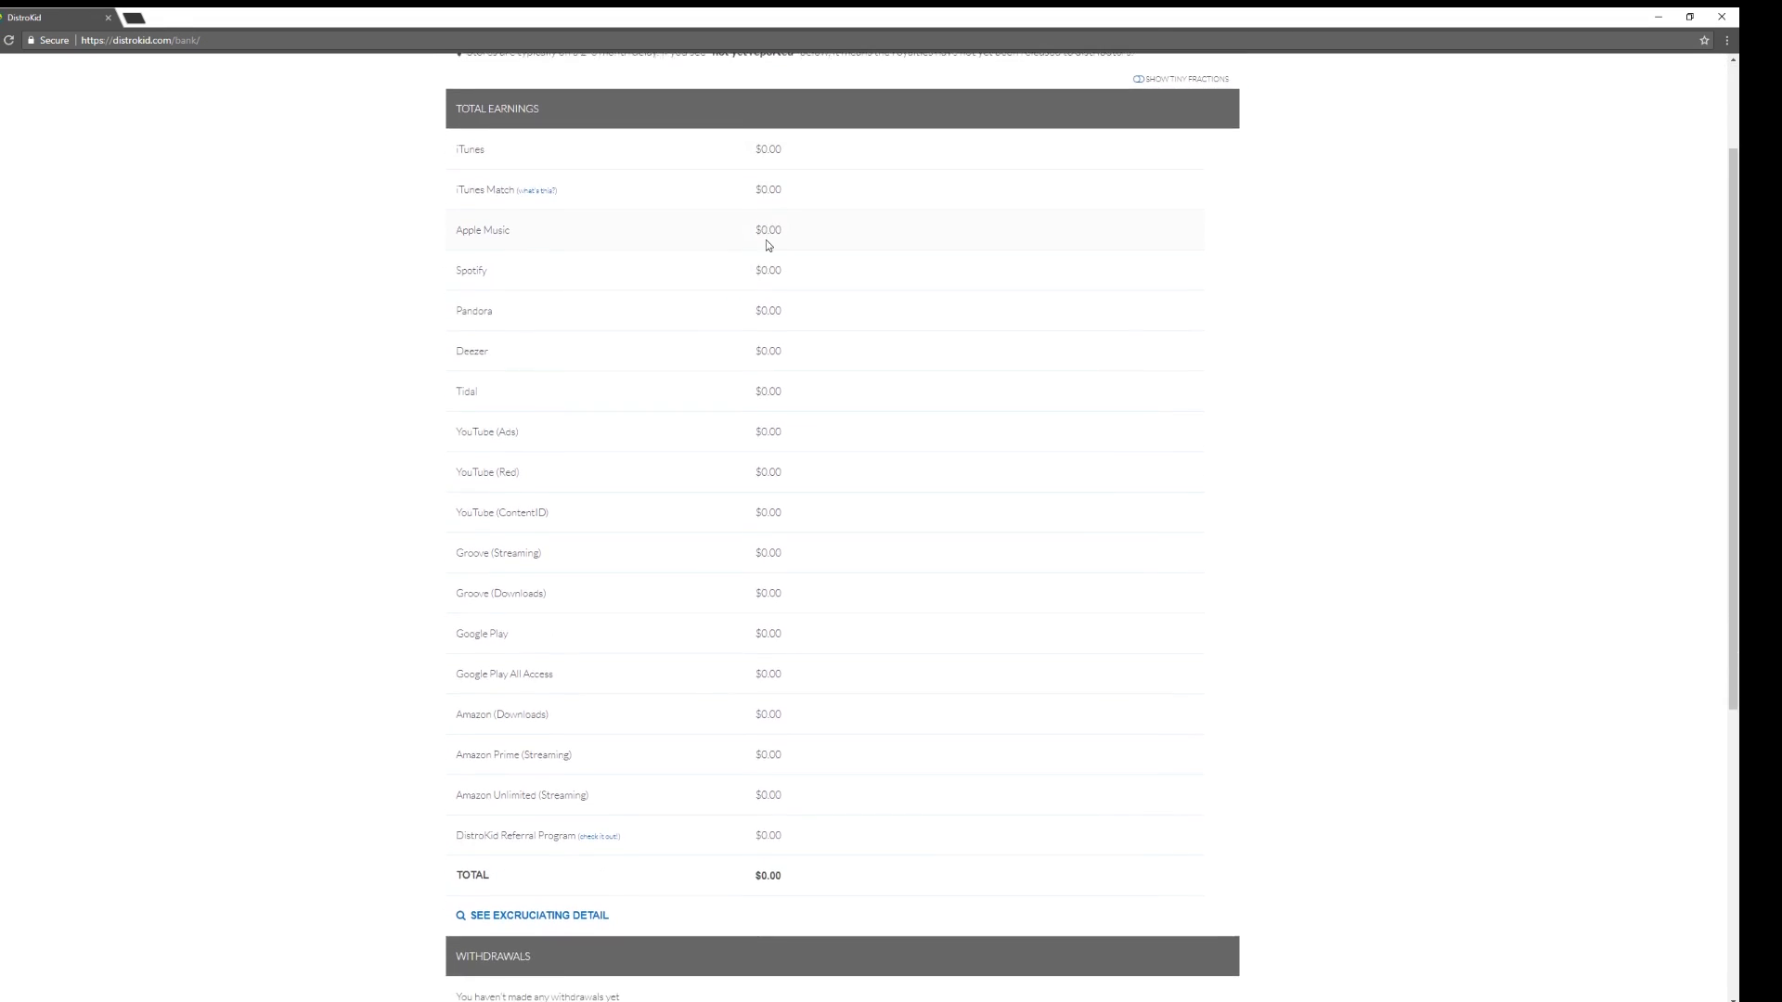
pyautogui.scroll(-1, 770, 789)
pyautogui.scroll(6, 768, 752)
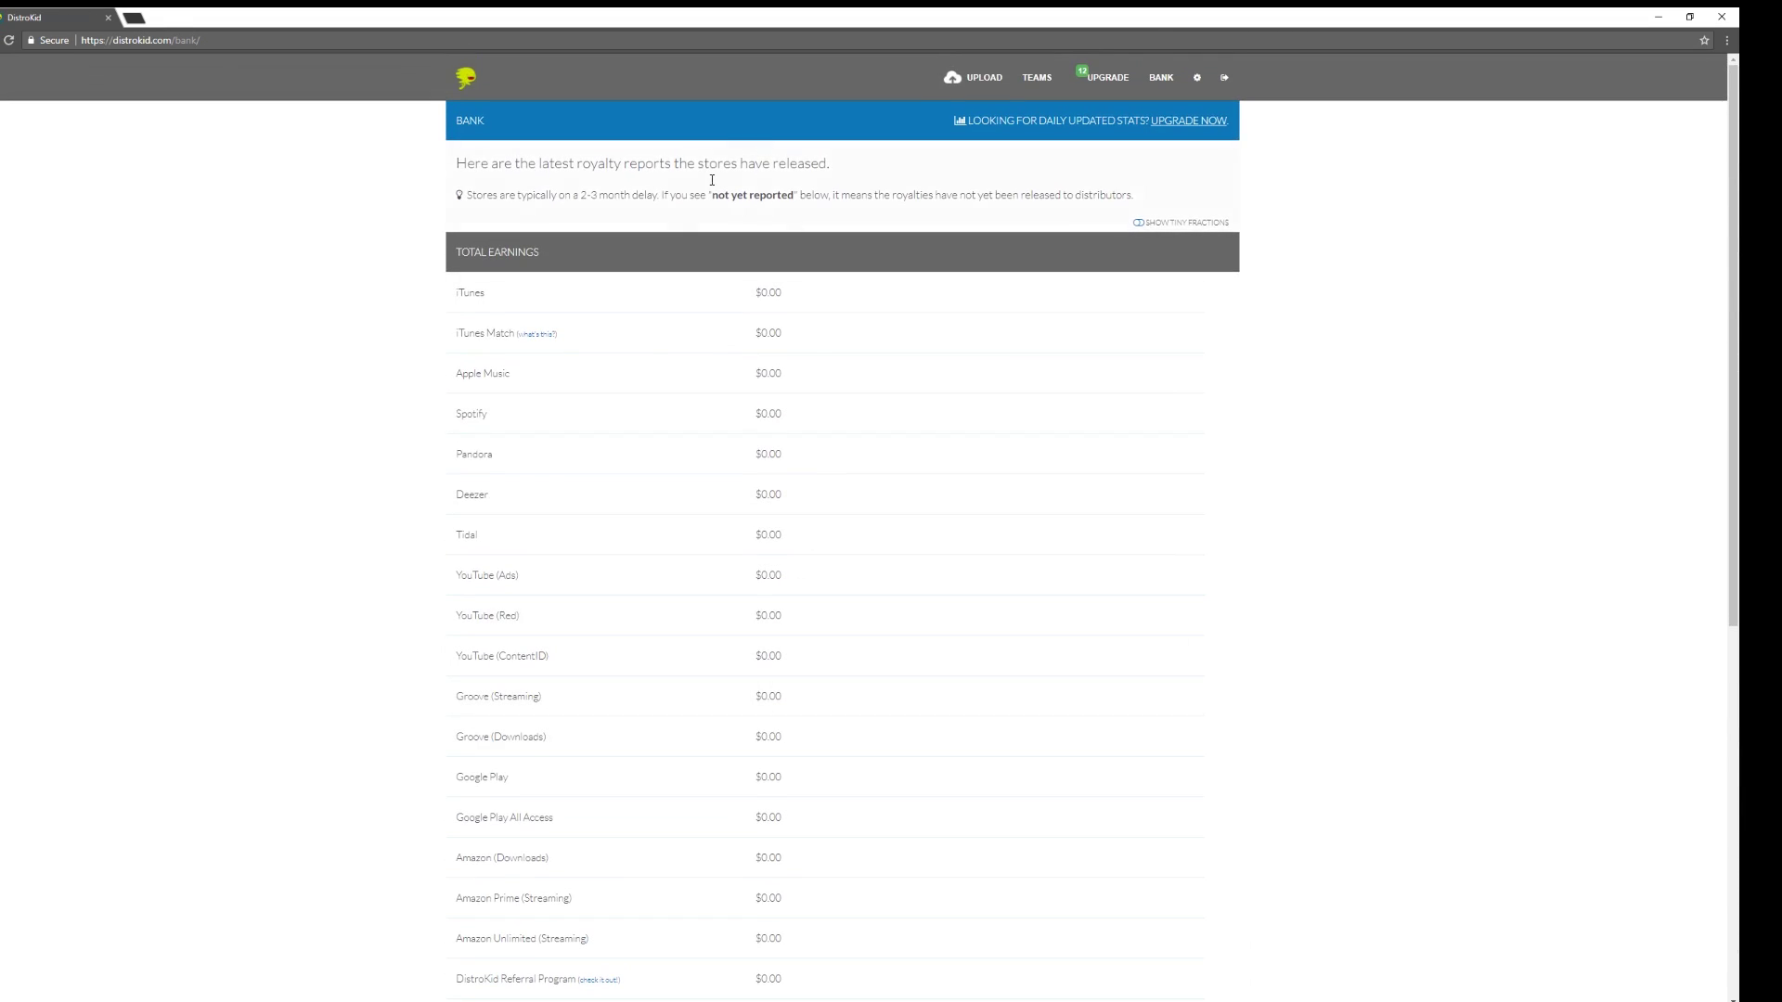
pyautogui.scroll(-5, 822, 775)
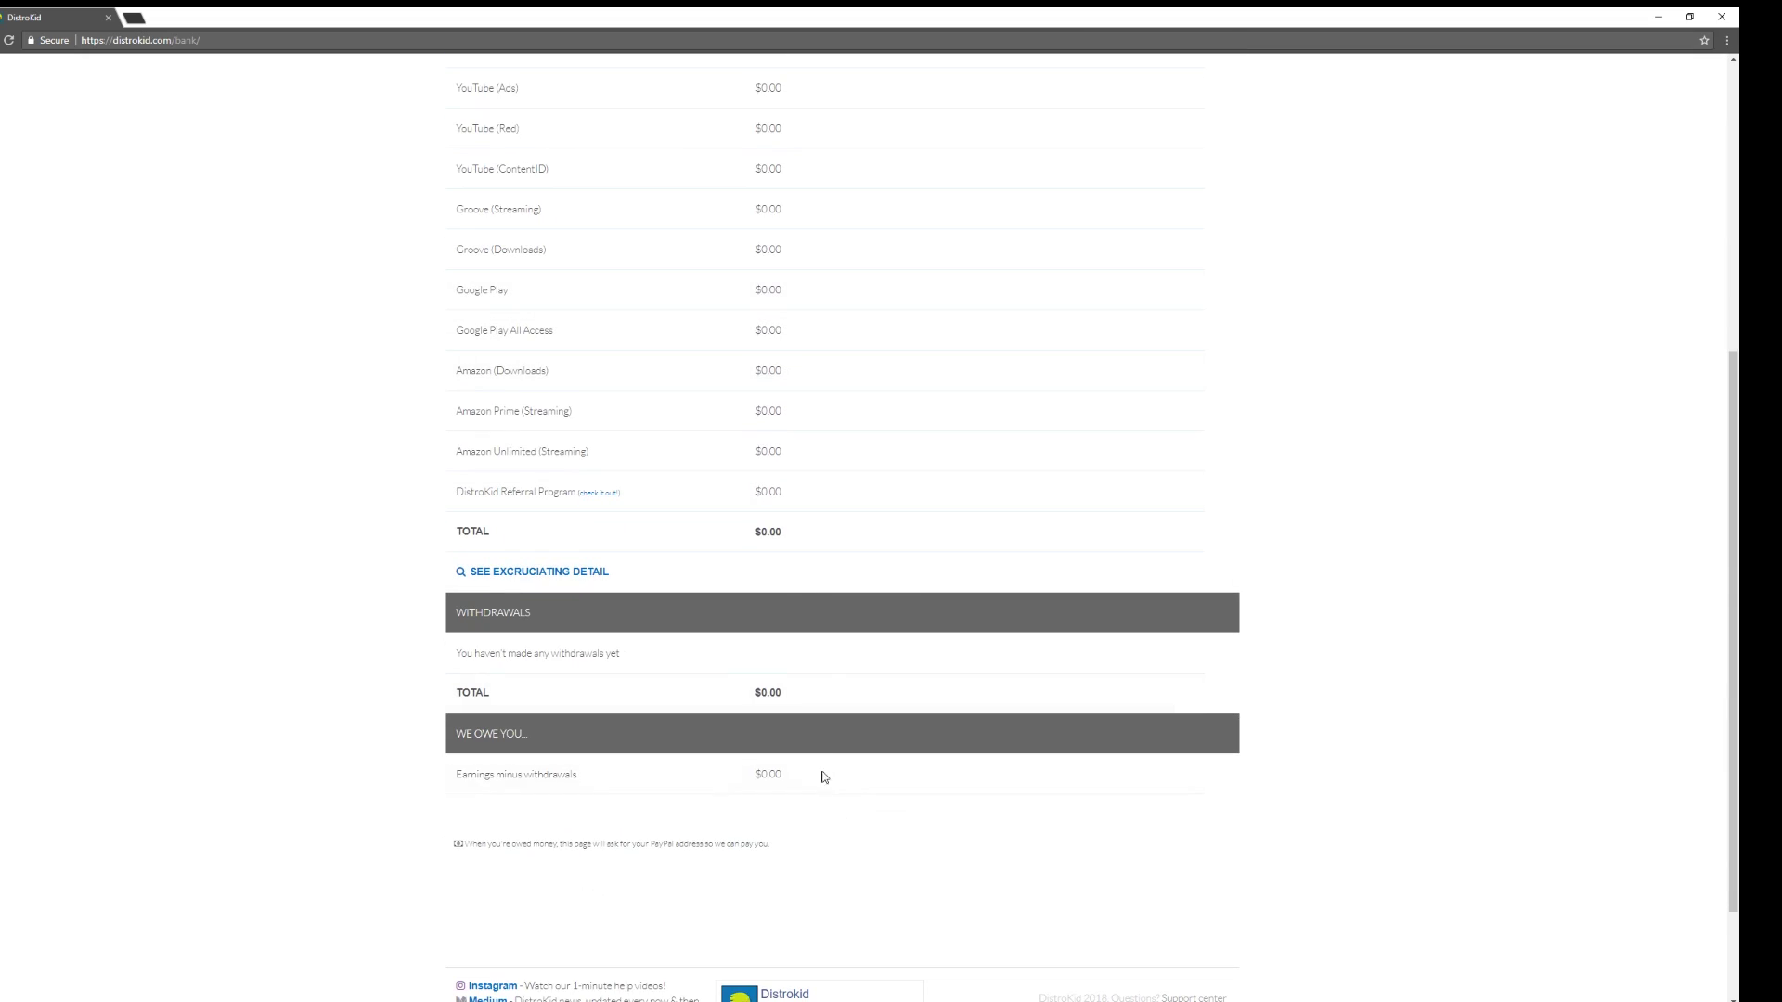
pyautogui.scroll(5, 791, 599)
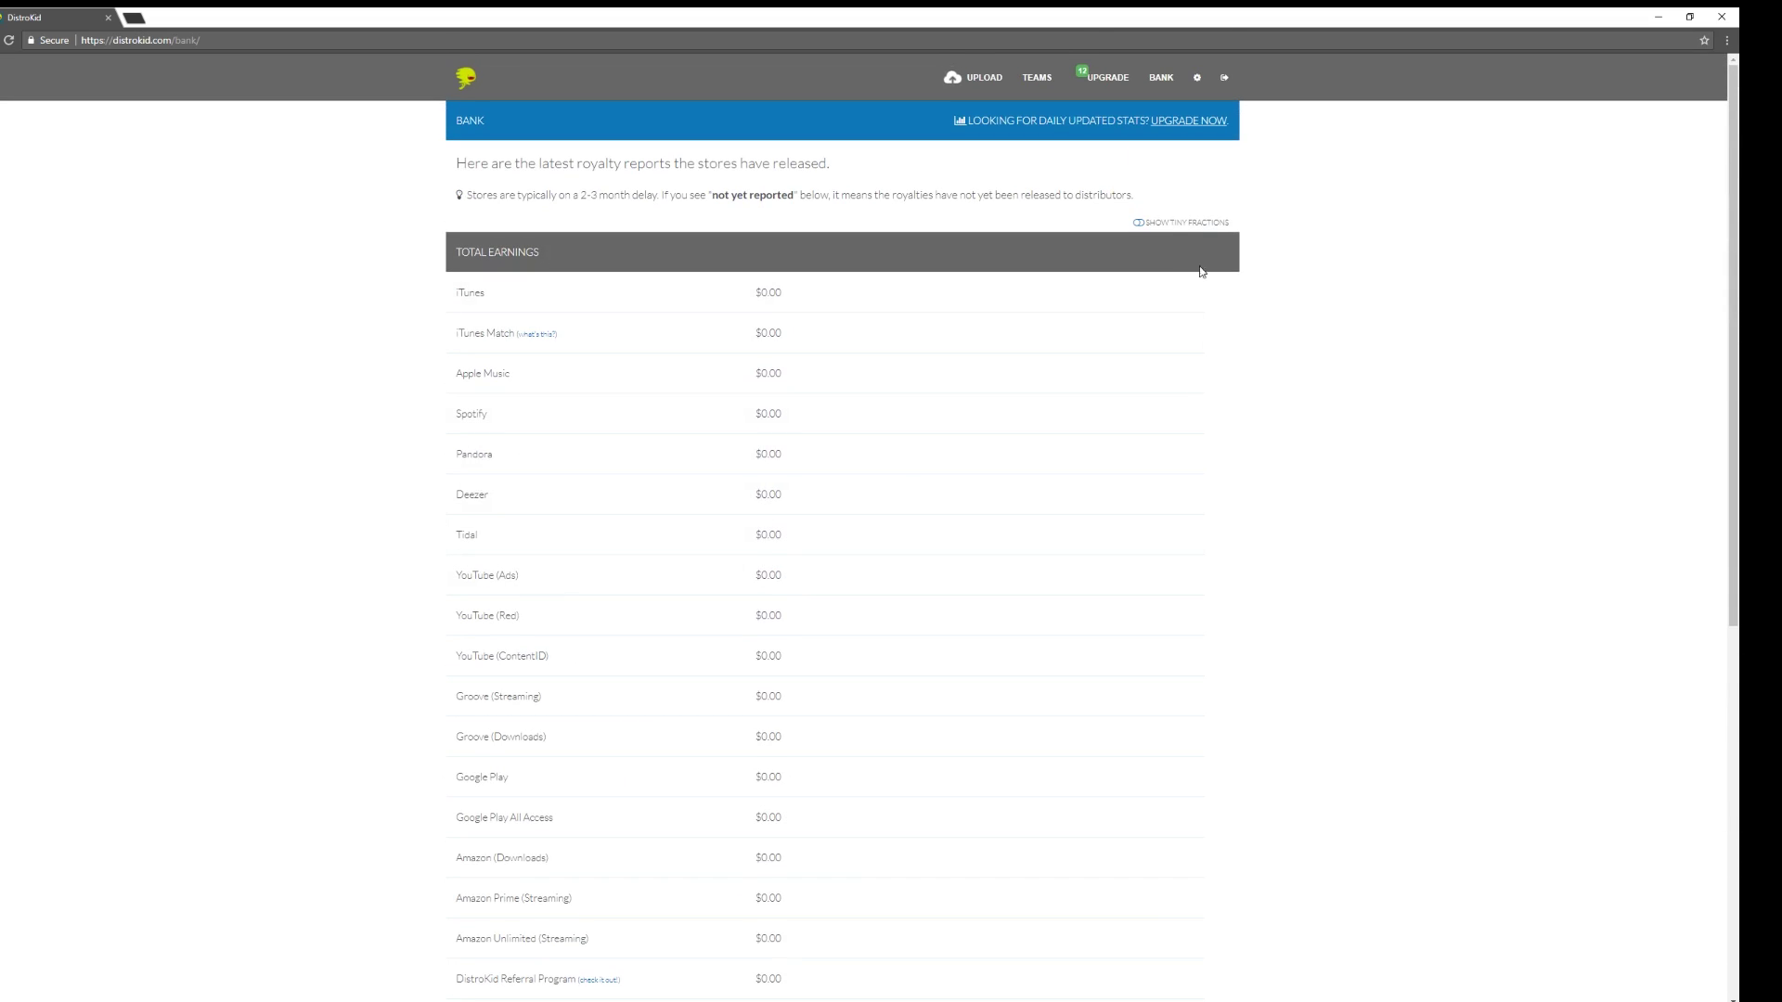
pyautogui.scroll(-5, 1151, 265)
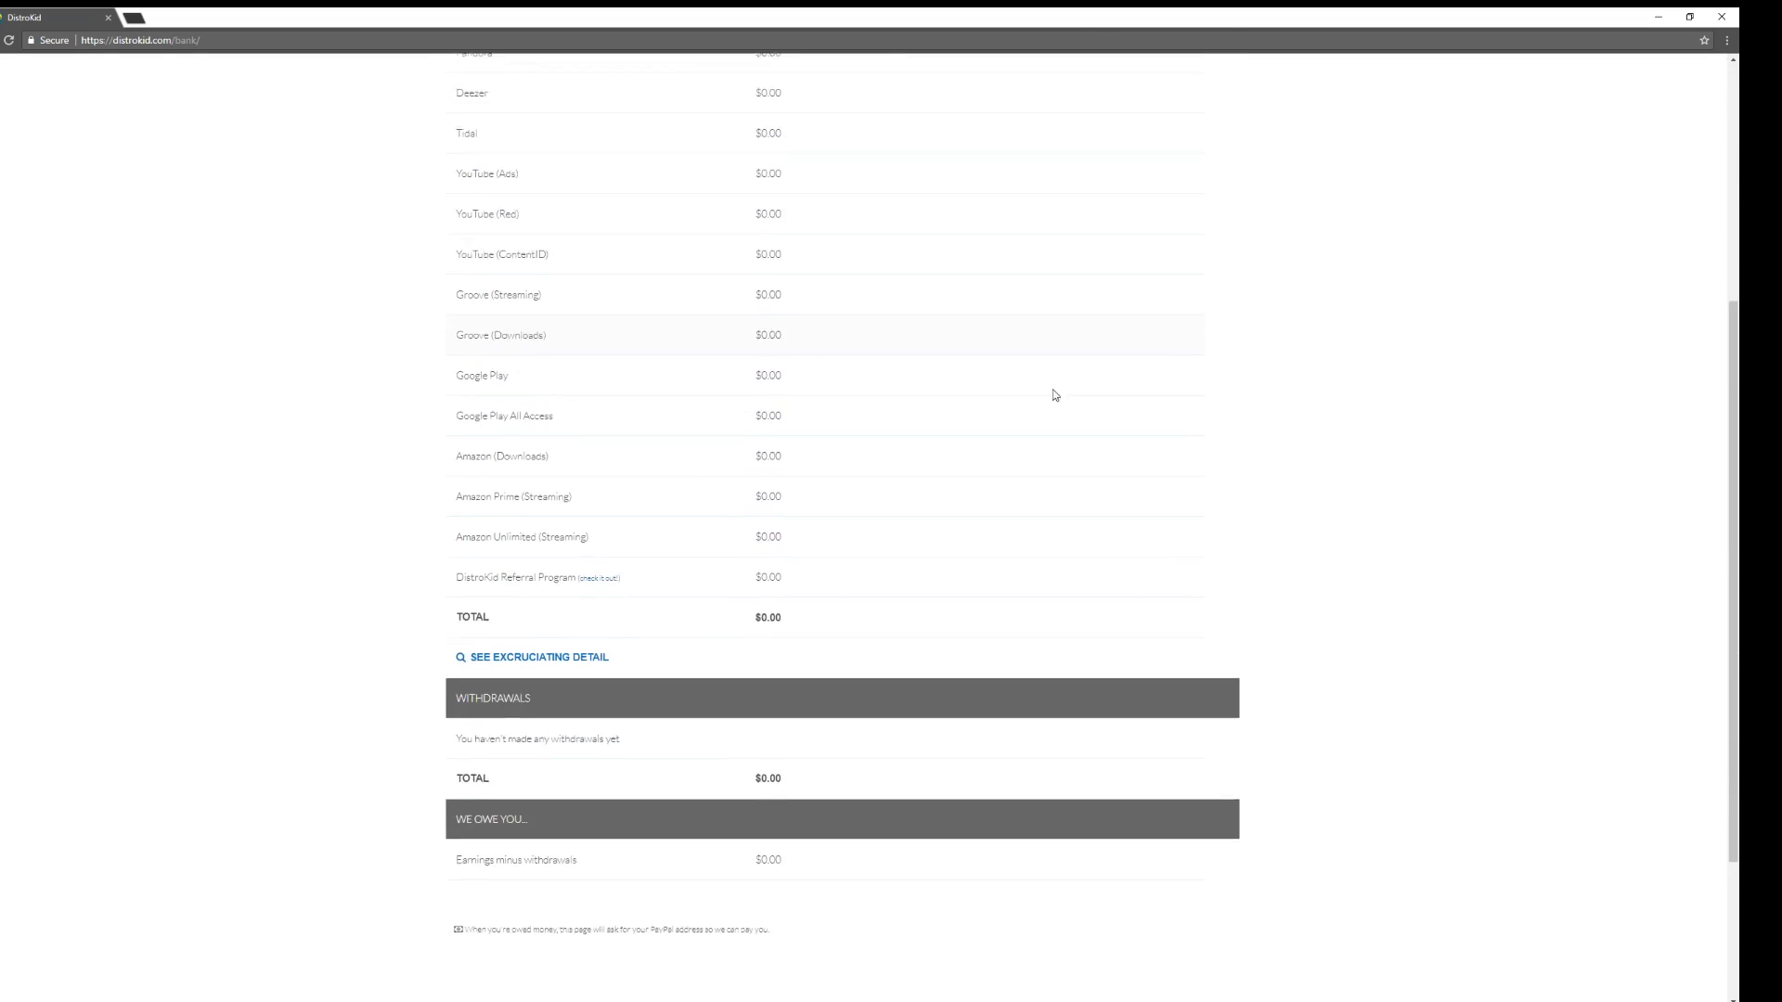
pyautogui.scroll(5, 789, 599)
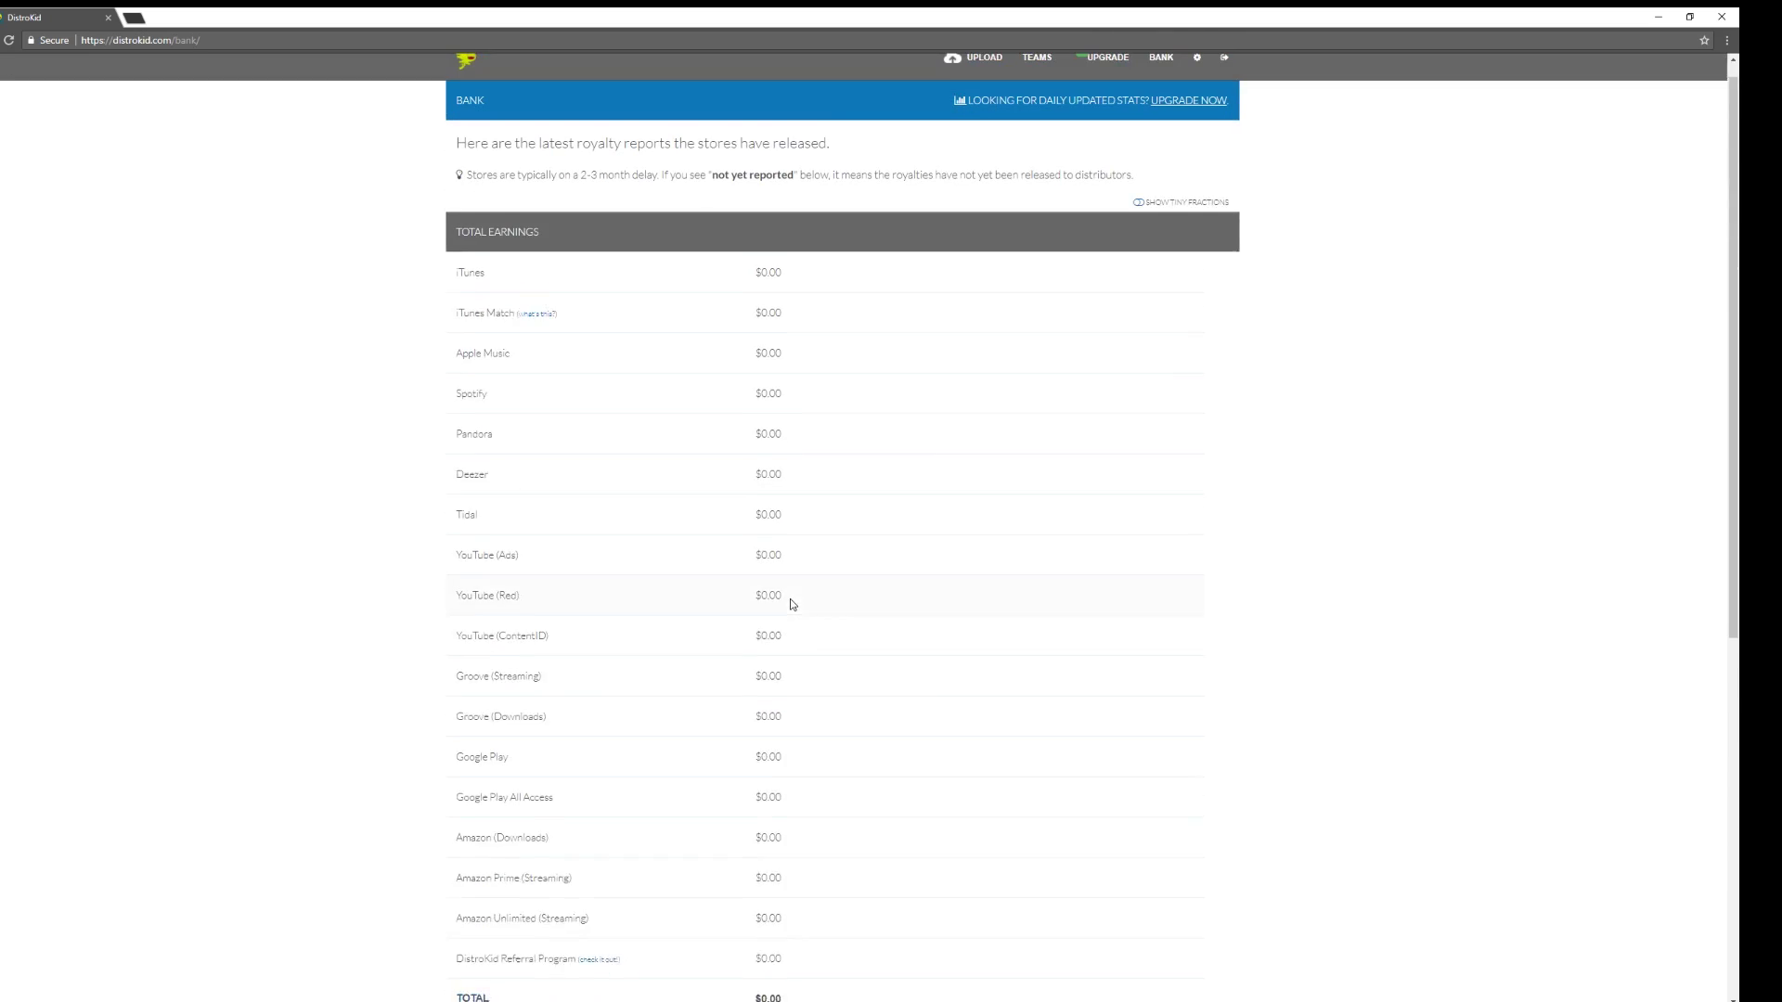
pyautogui.scroll(-5, 916, 611)
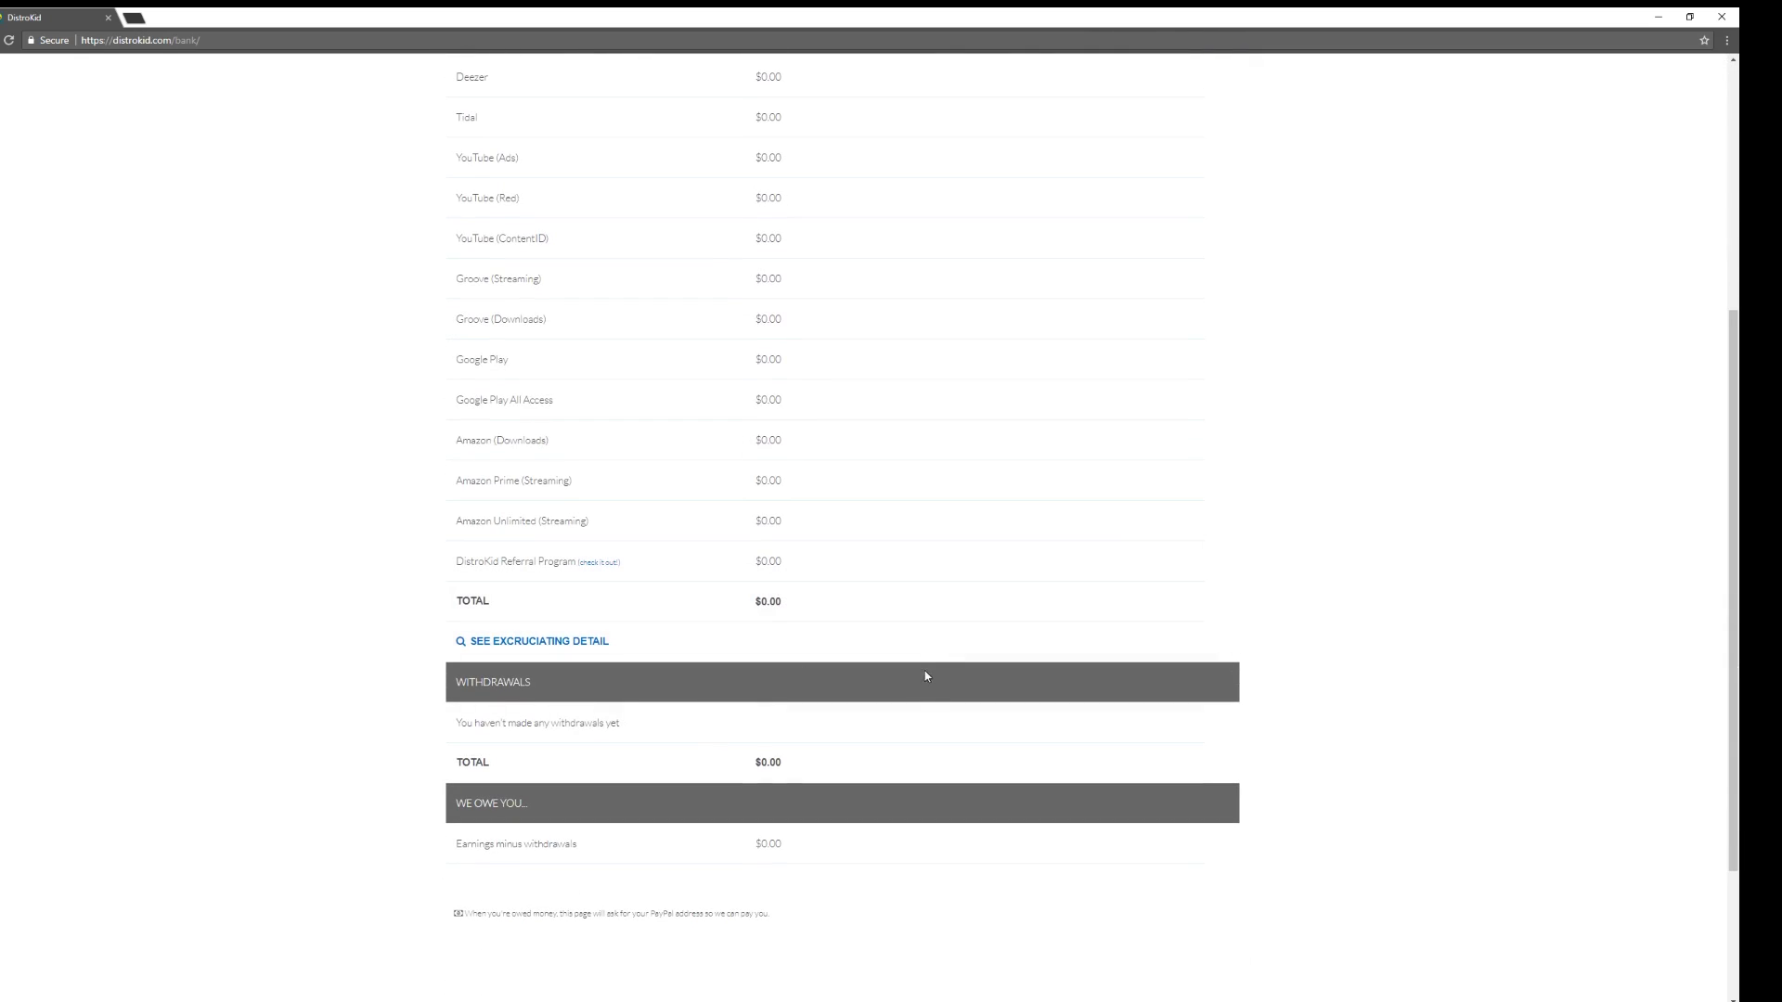
pyautogui.scroll(4, 921, 680)
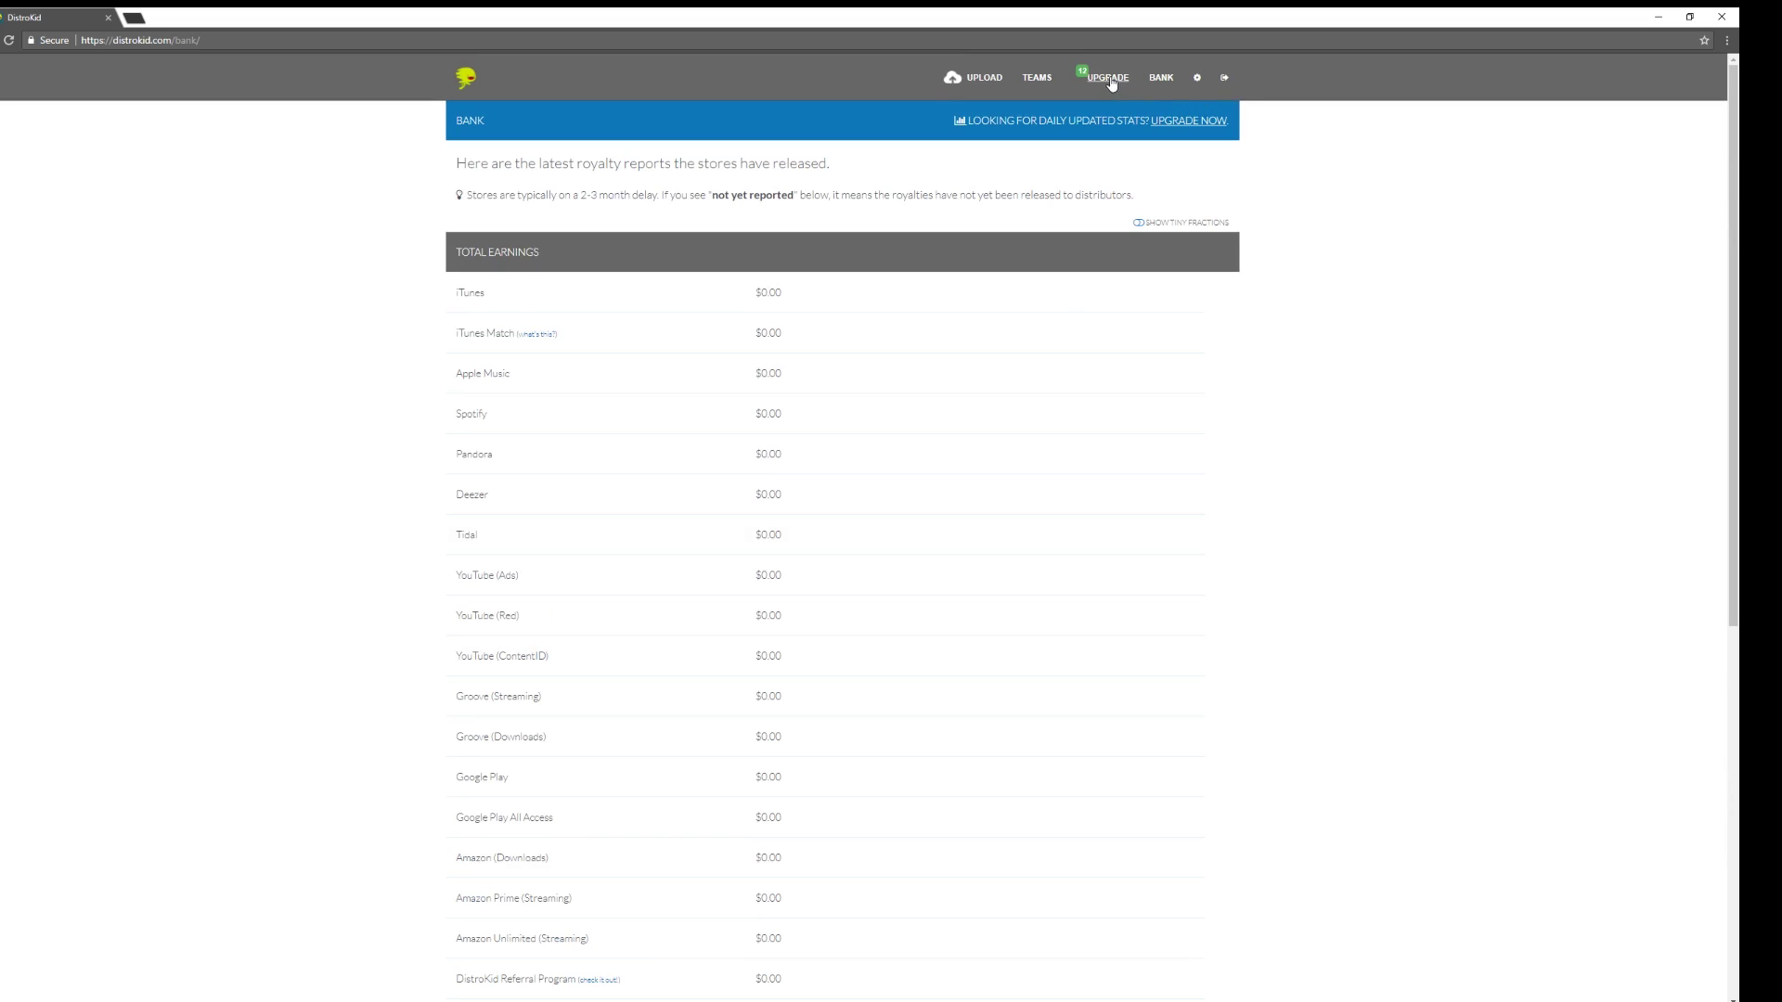
# - Open the upgrade page to compare the Musician, Musician Plus and Label plans, and open the Teams page
pyautogui.click(1109, 79)
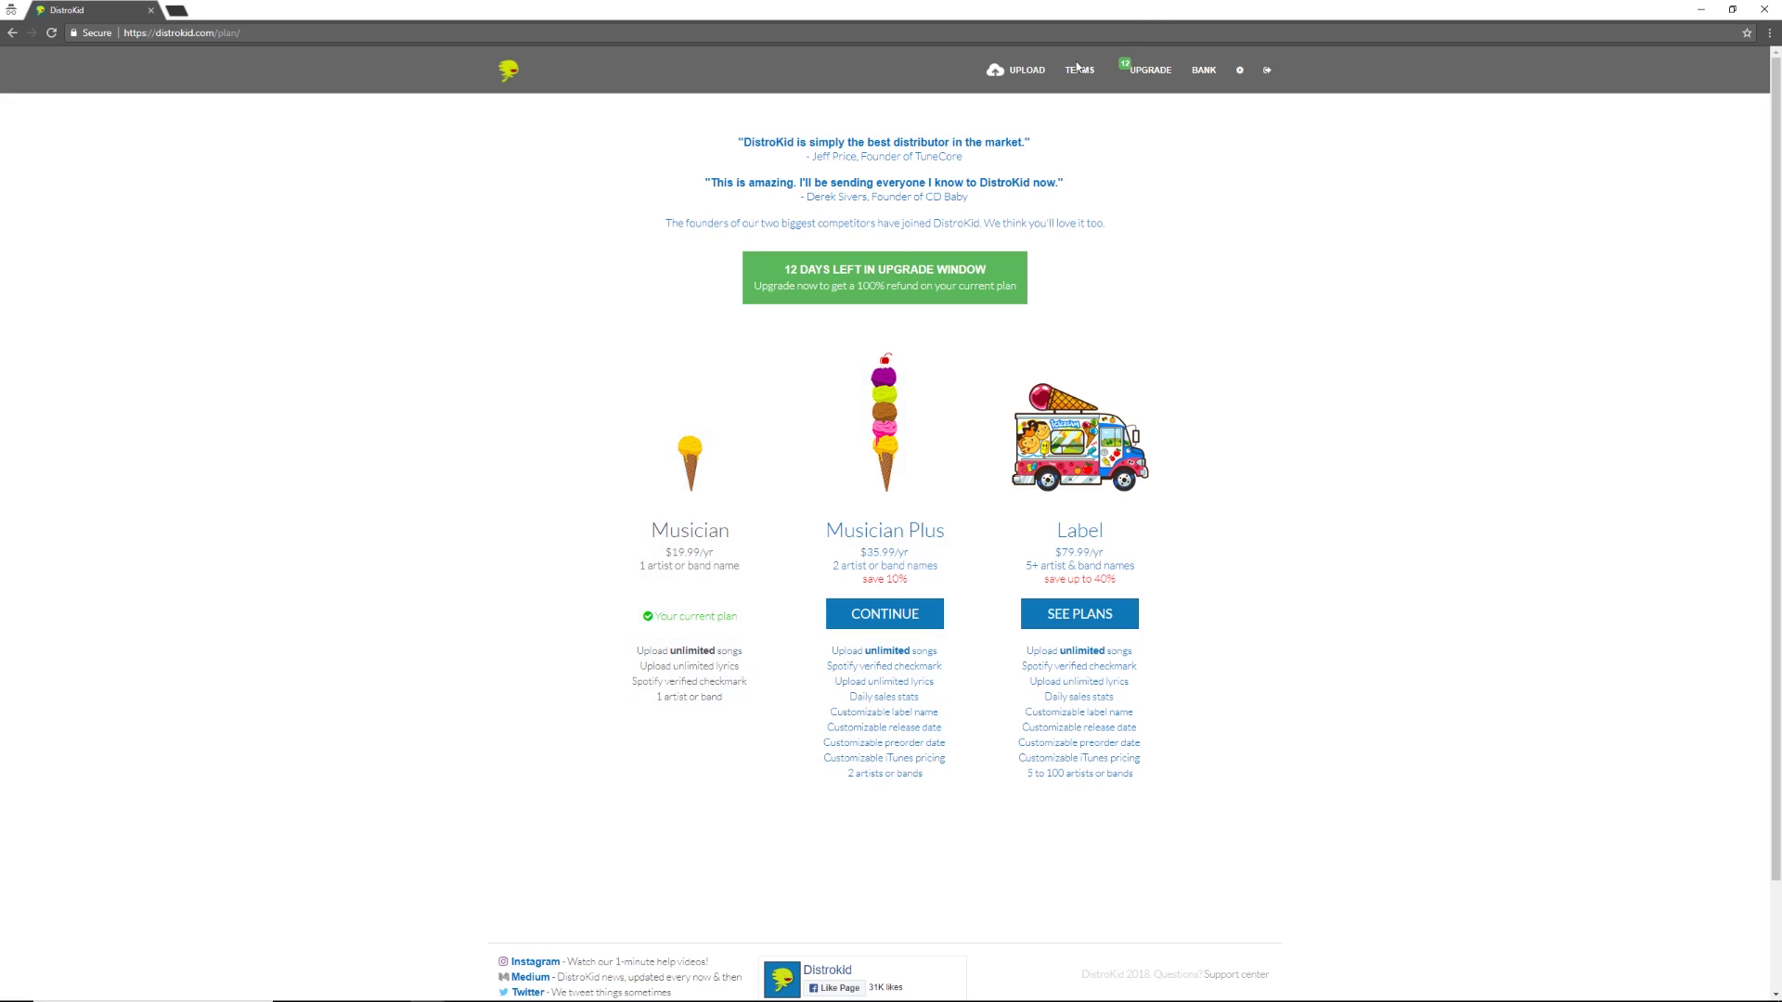
pyautogui.click(1078, 69)
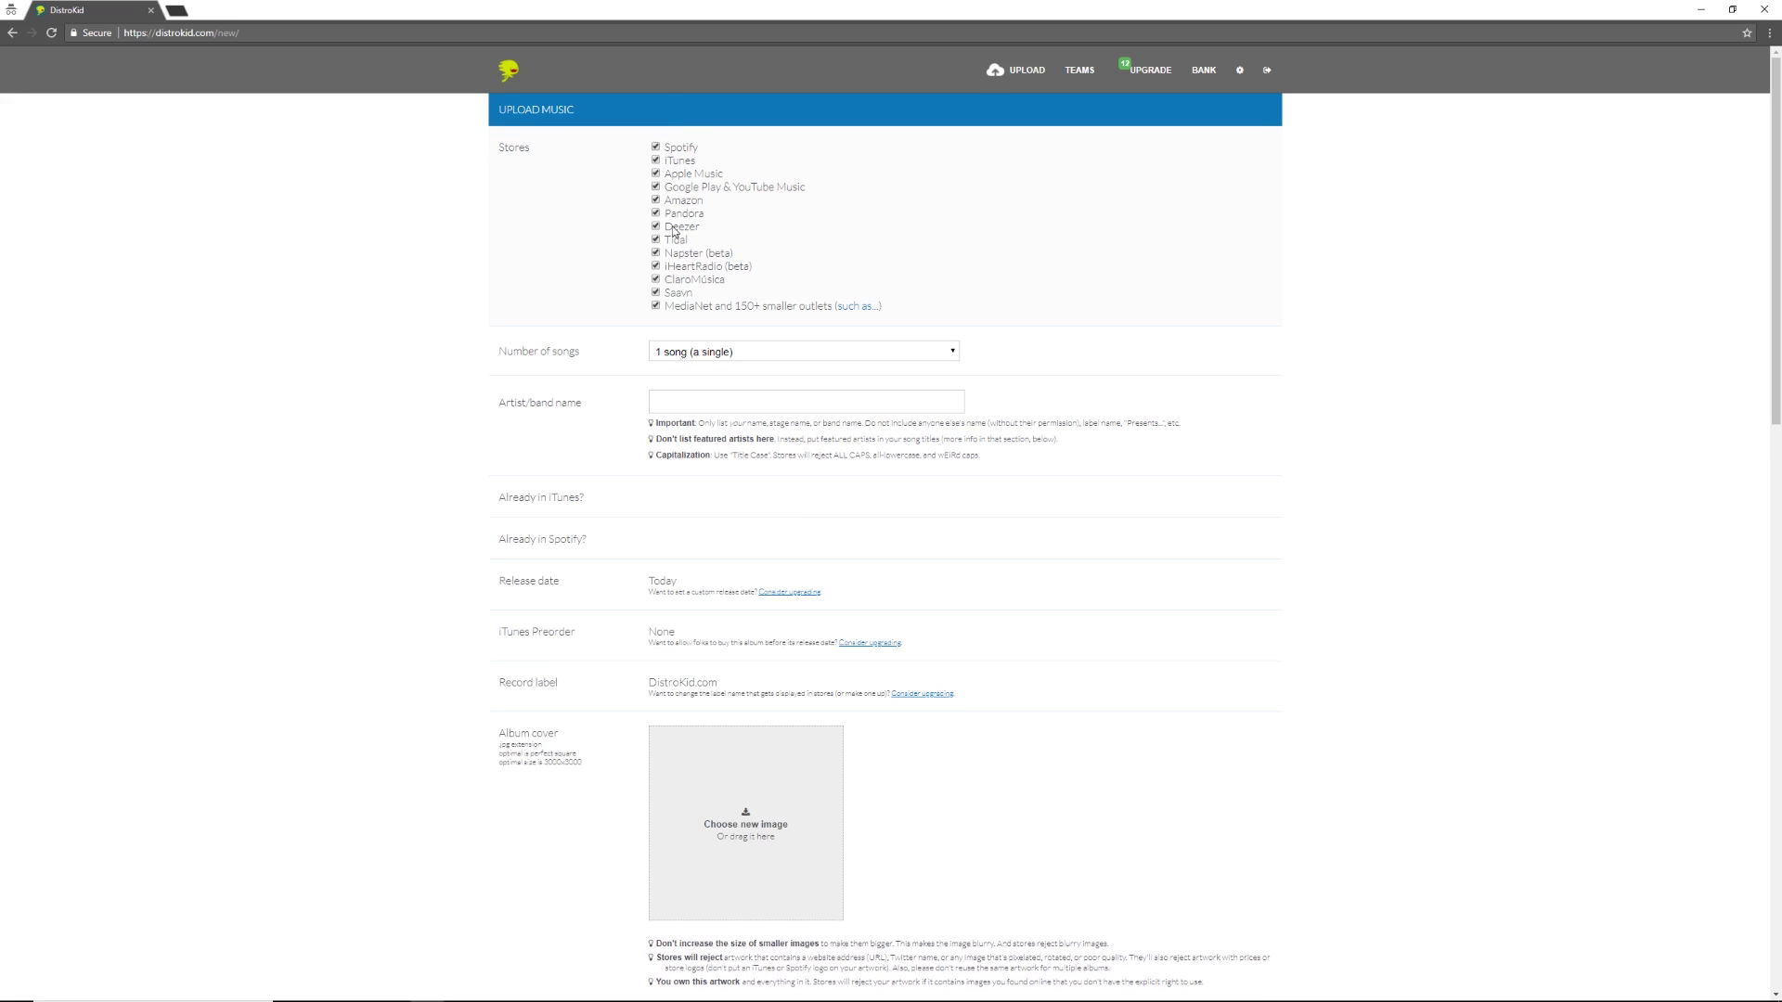
# - Open the examples of MediaNet's smaller outlets from the upload form's store list and look through the partner logos
pyautogui.click(859, 314)
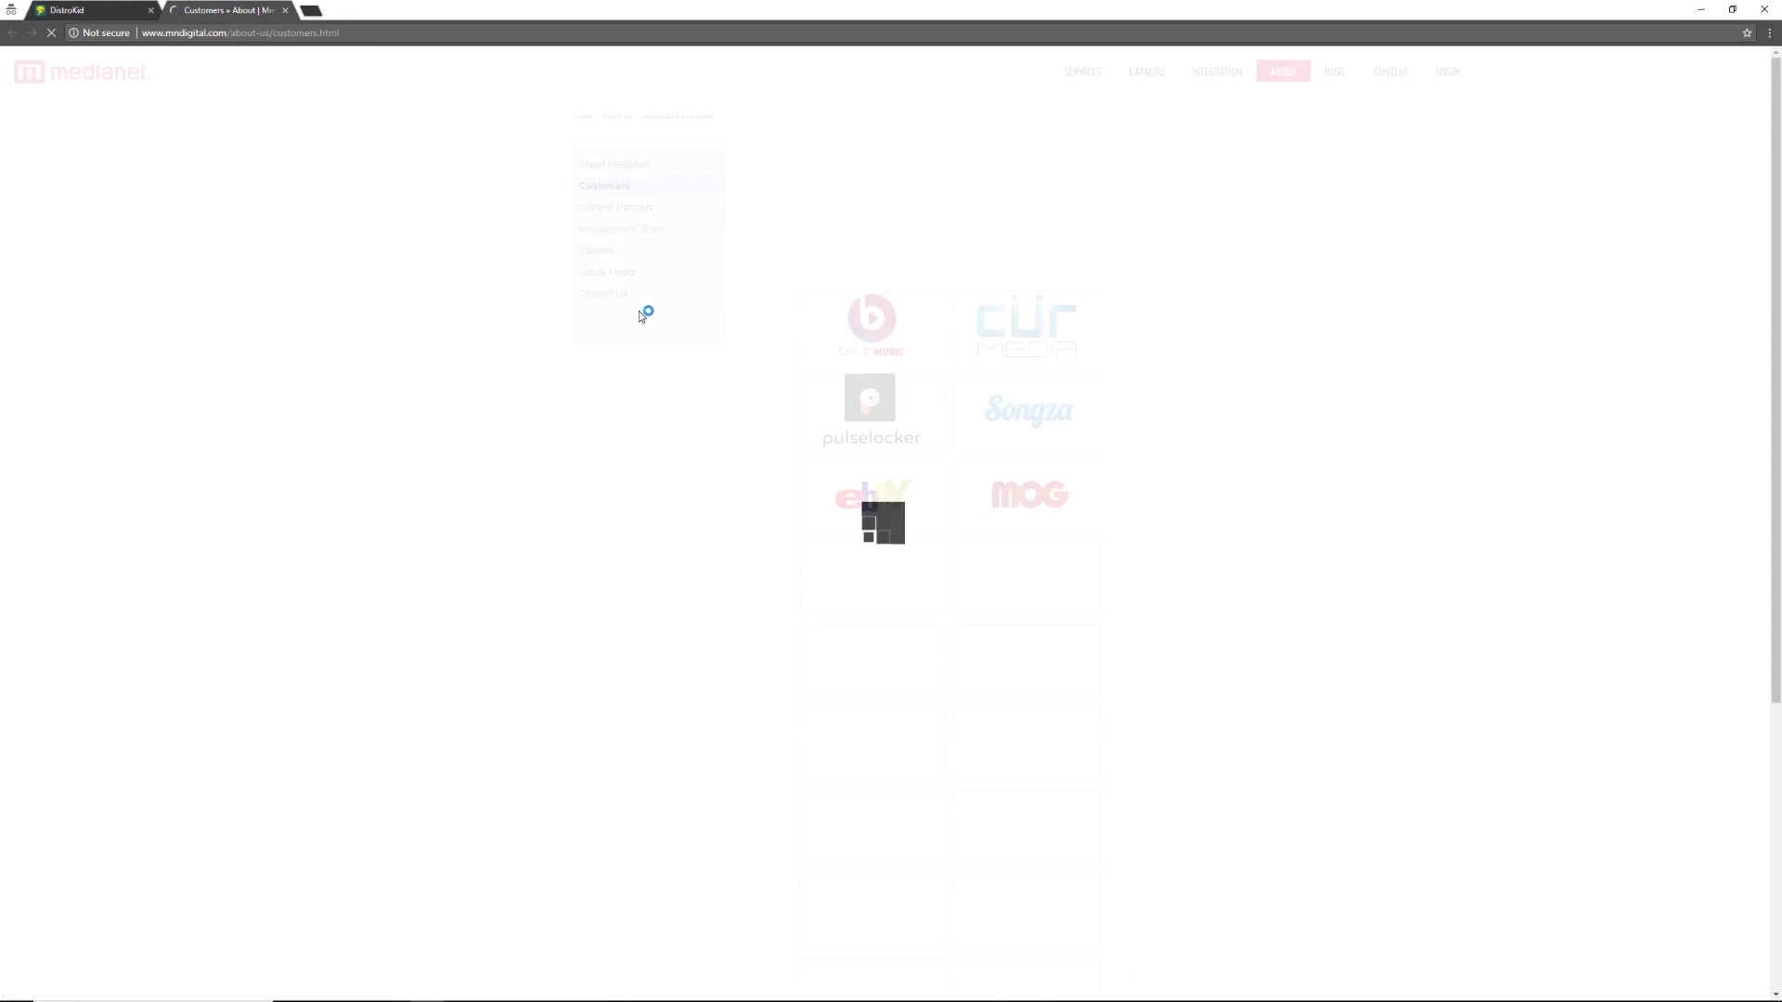
pyautogui.scroll(-5, 1068, 343)
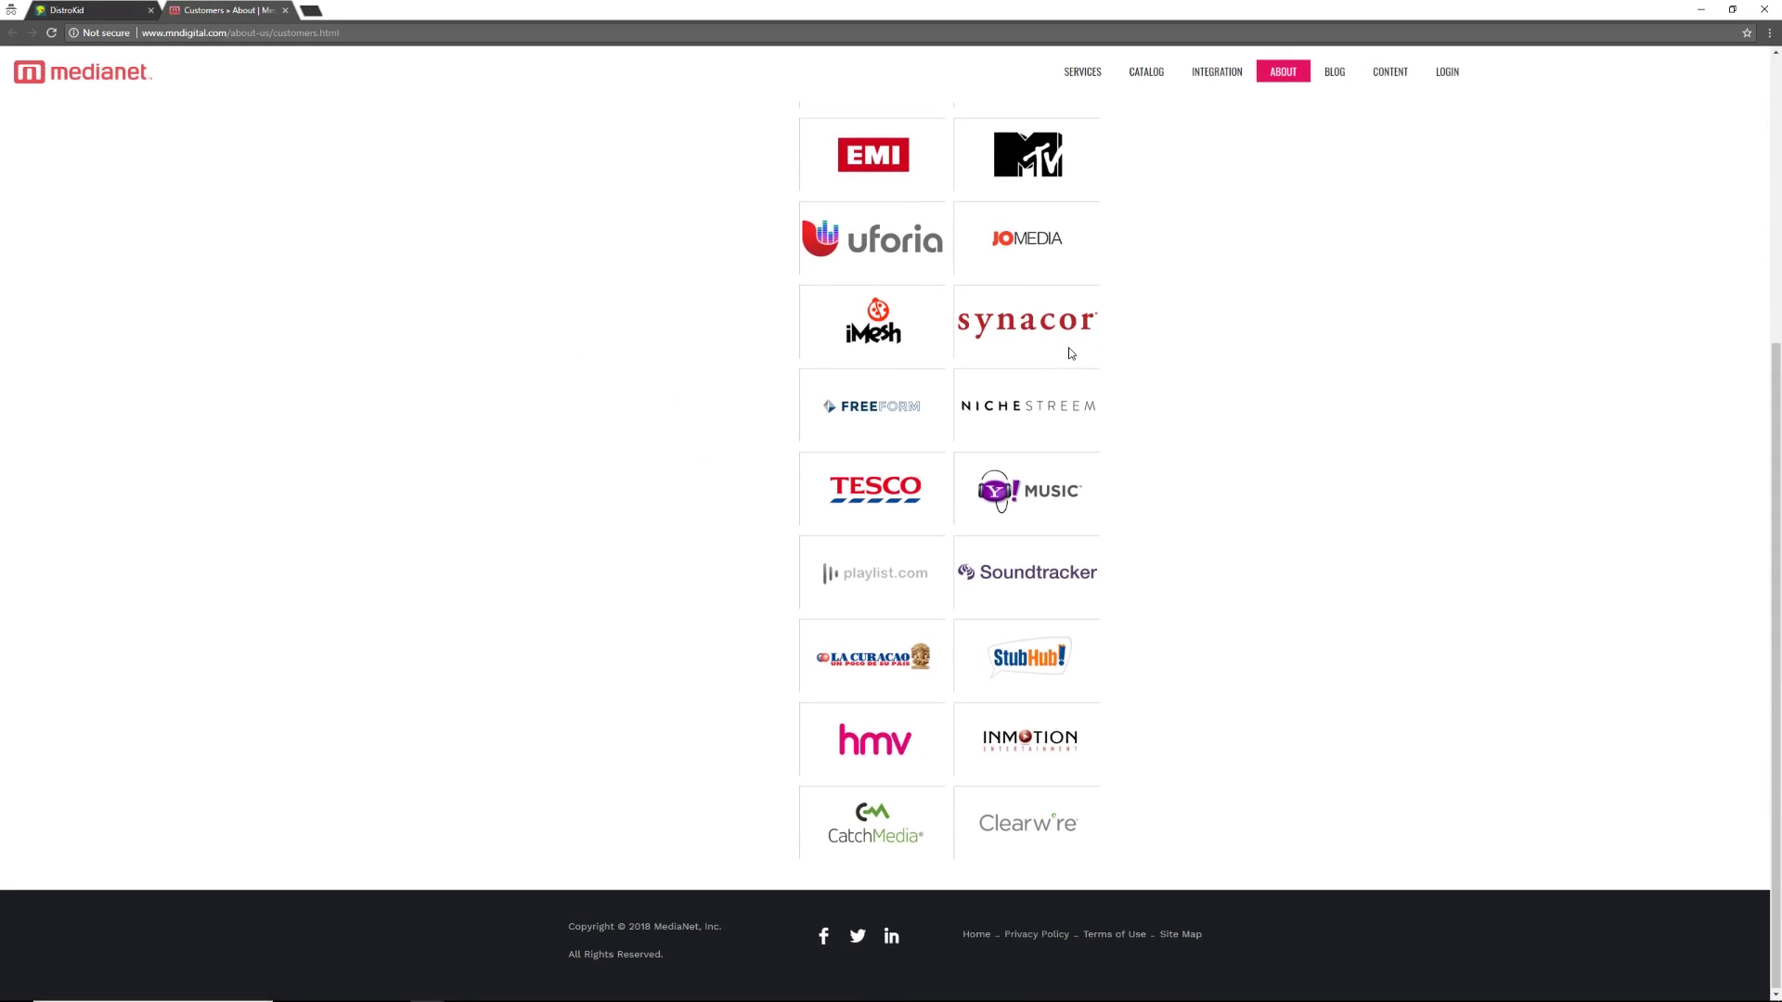
# - Look over the MediaNet customer logos once more and close that page to return to the upload form
pyautogui.scroll(5, 934, 562)
pyautogui.scroll(-1, 934, 661)
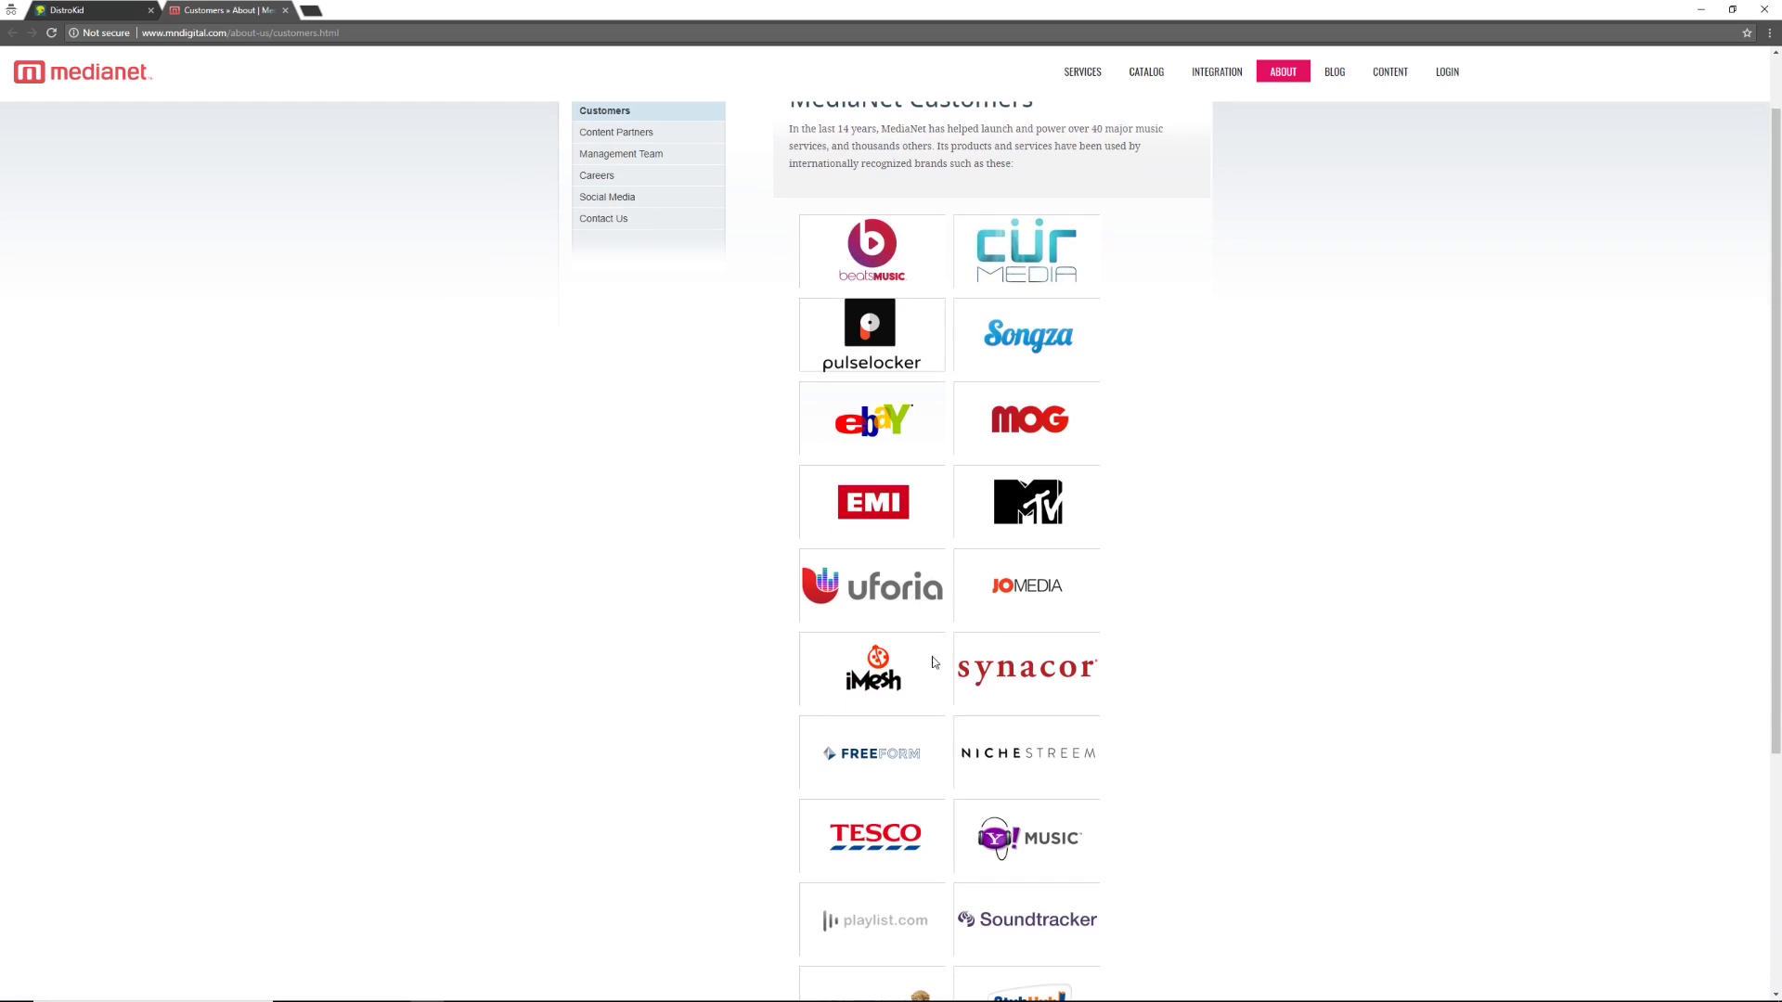
pyautogui.scroll(-2, 933, 662)
pyautogui.scroll(-3, 880, 728)
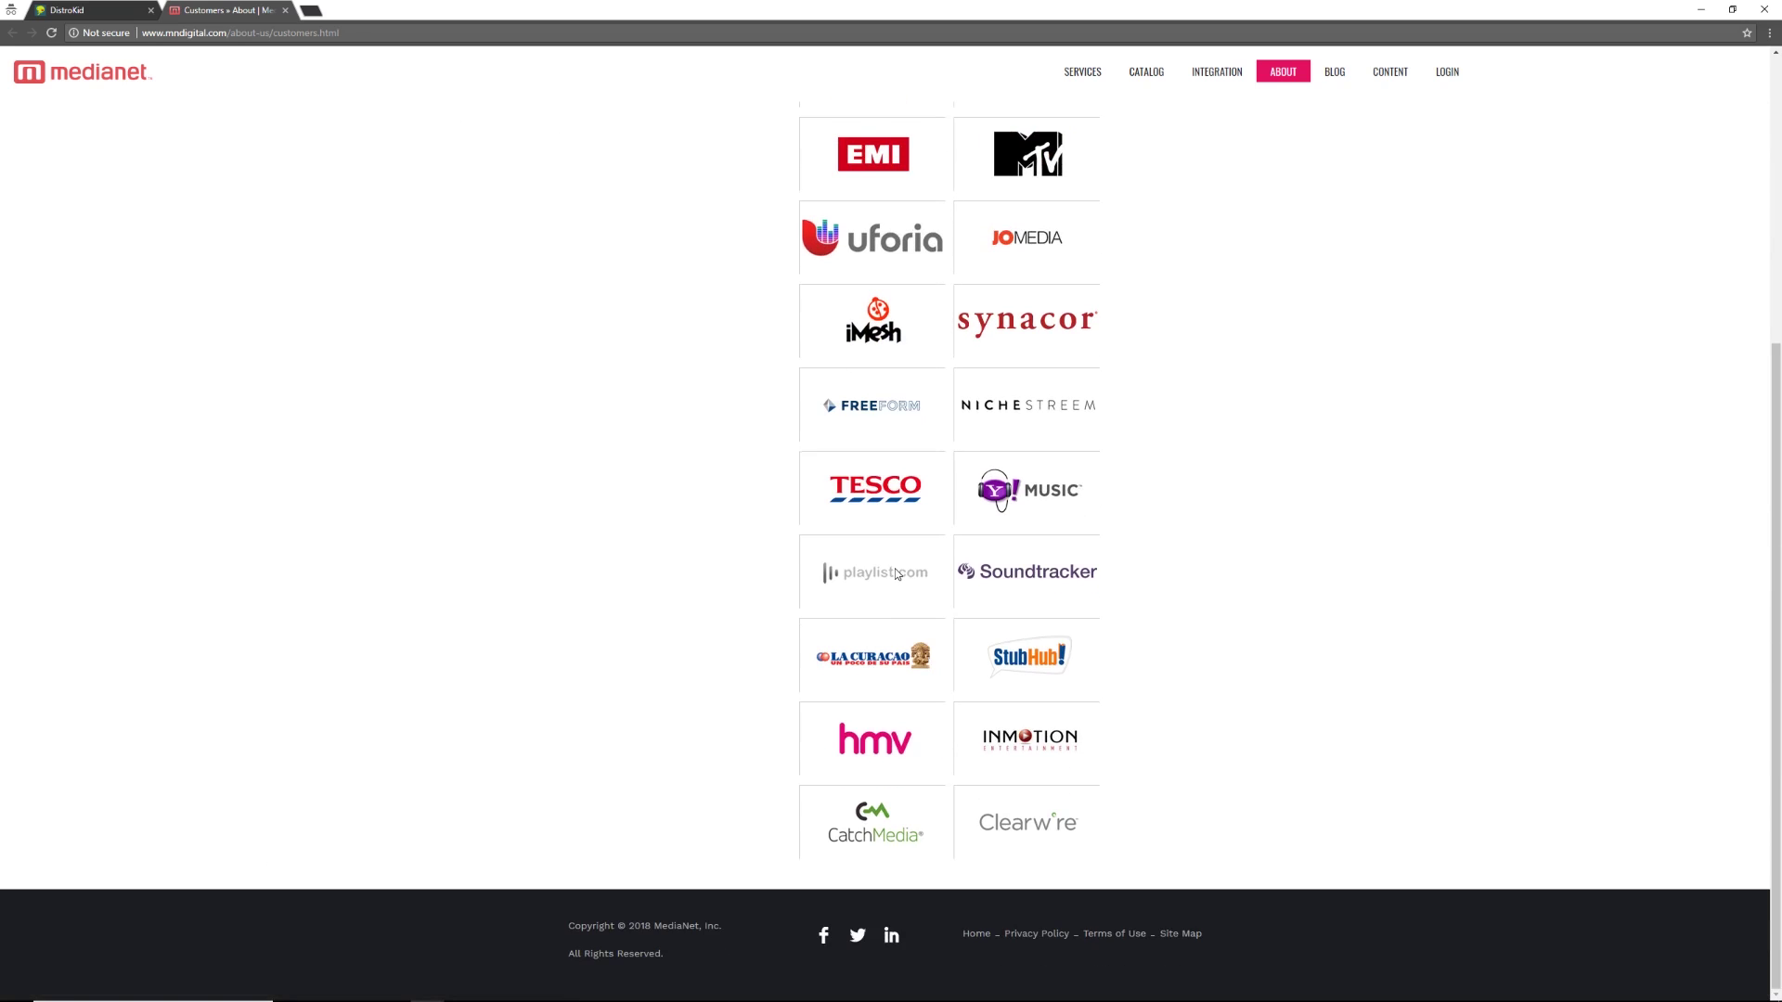
pyautogui.scroll(5, 774, 644)
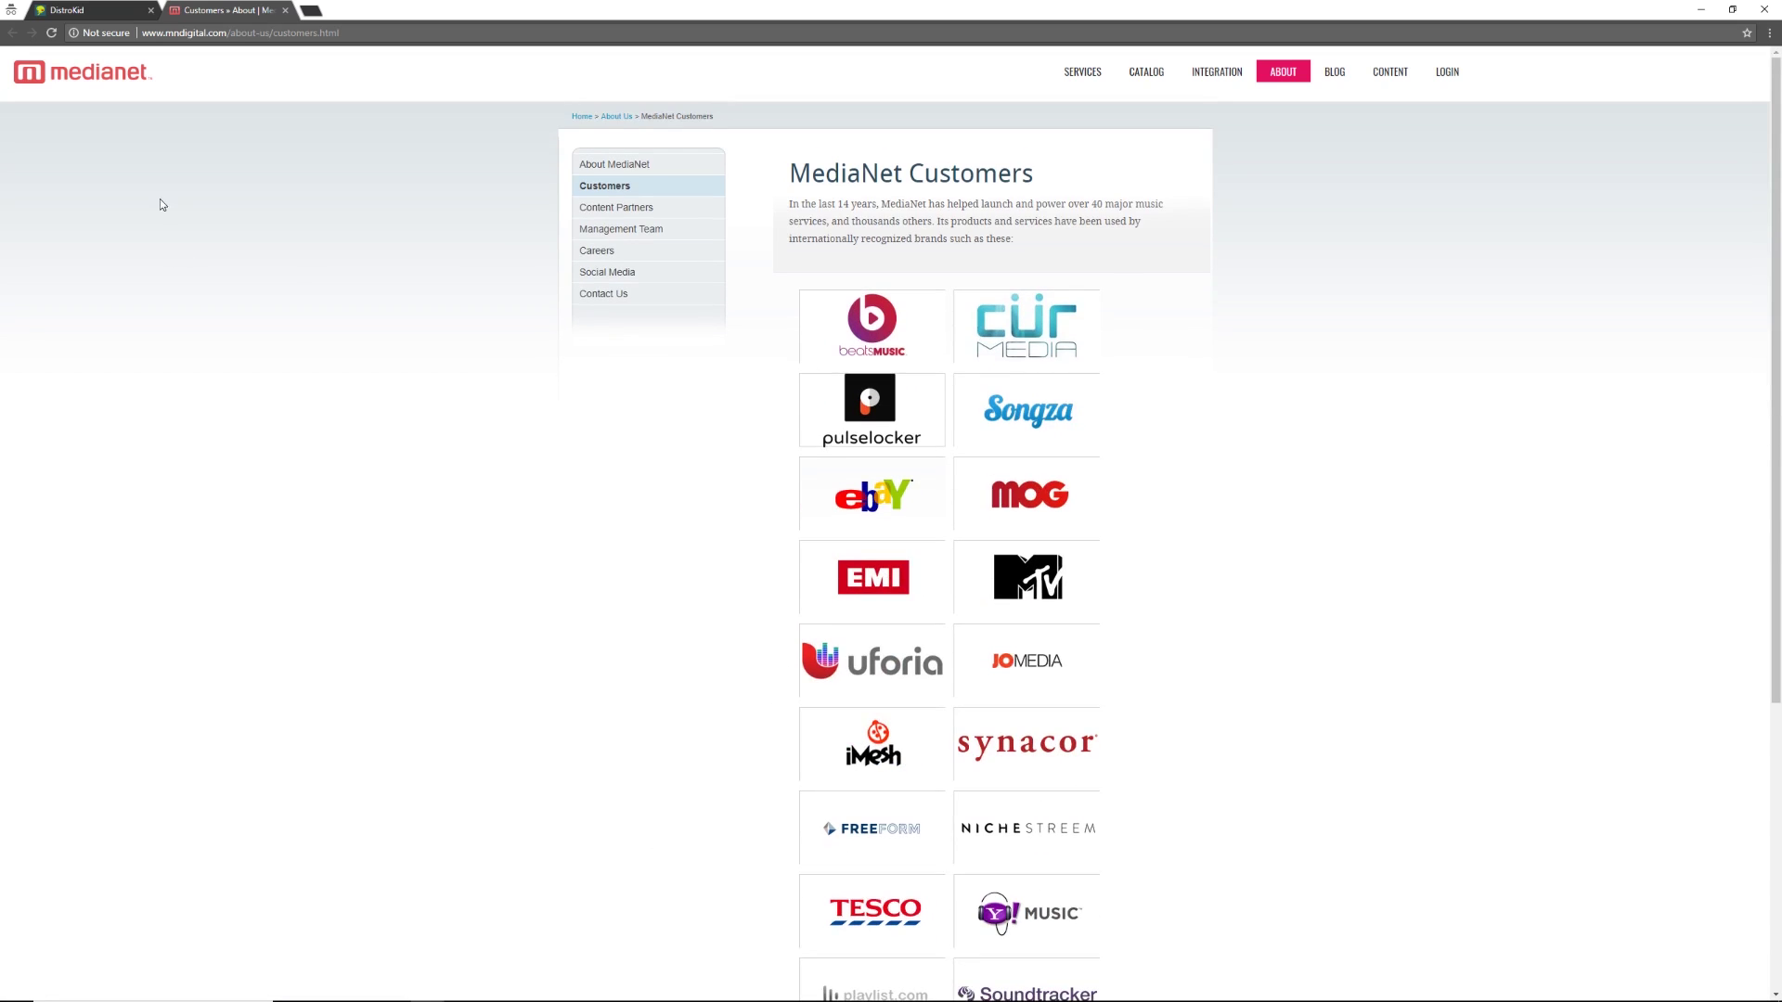
pyautogui.click(285, 10)
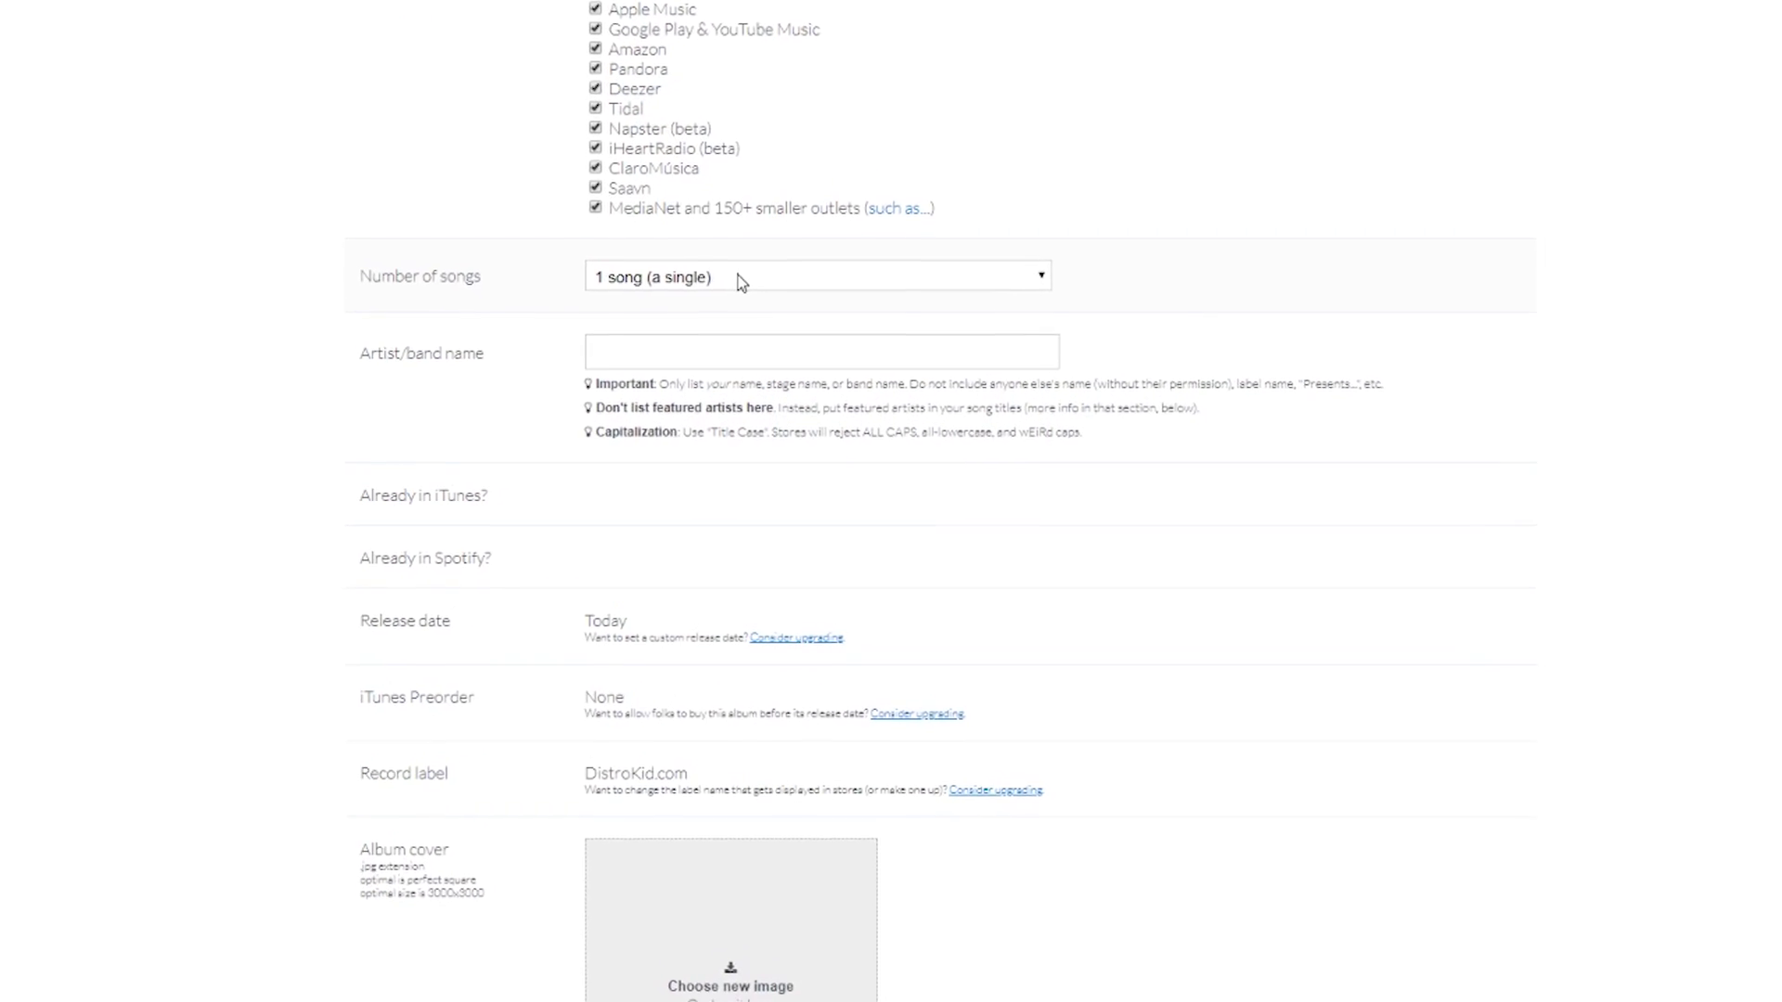
# - Examine the available song counts for the release and close the list without choosing another one
pyautogui.click(735, 247)
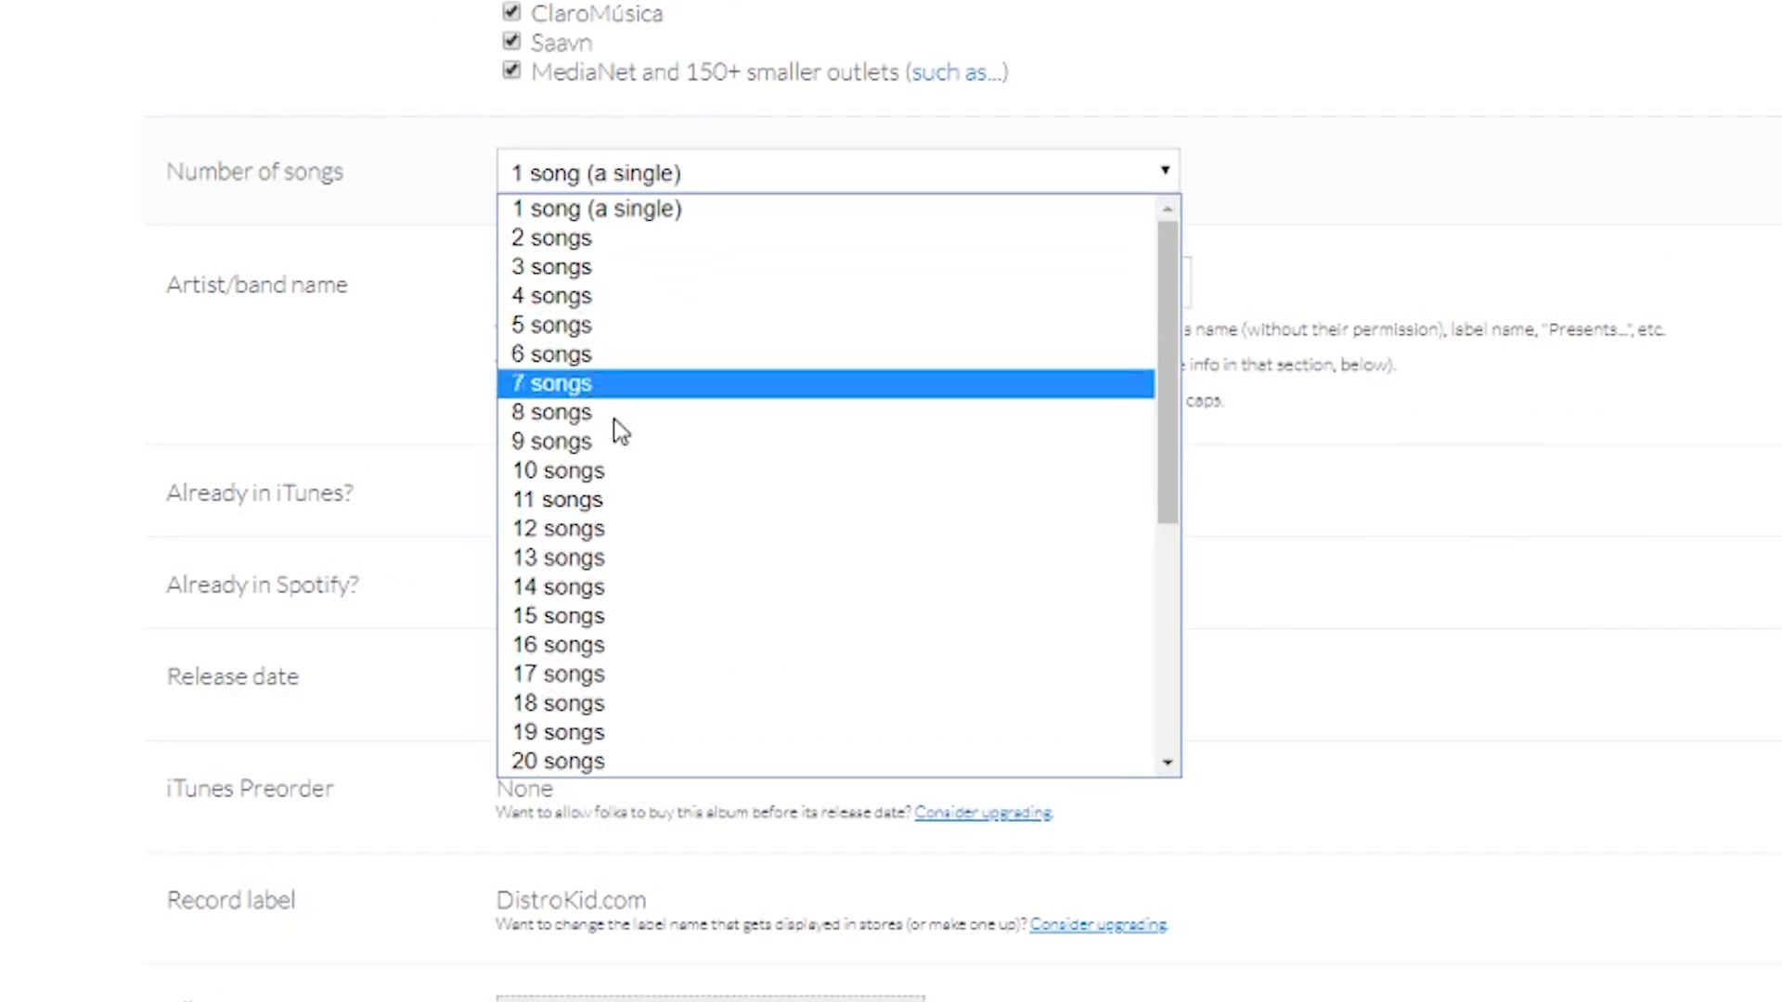
pyautogui.scroll(-5, 669, 482)
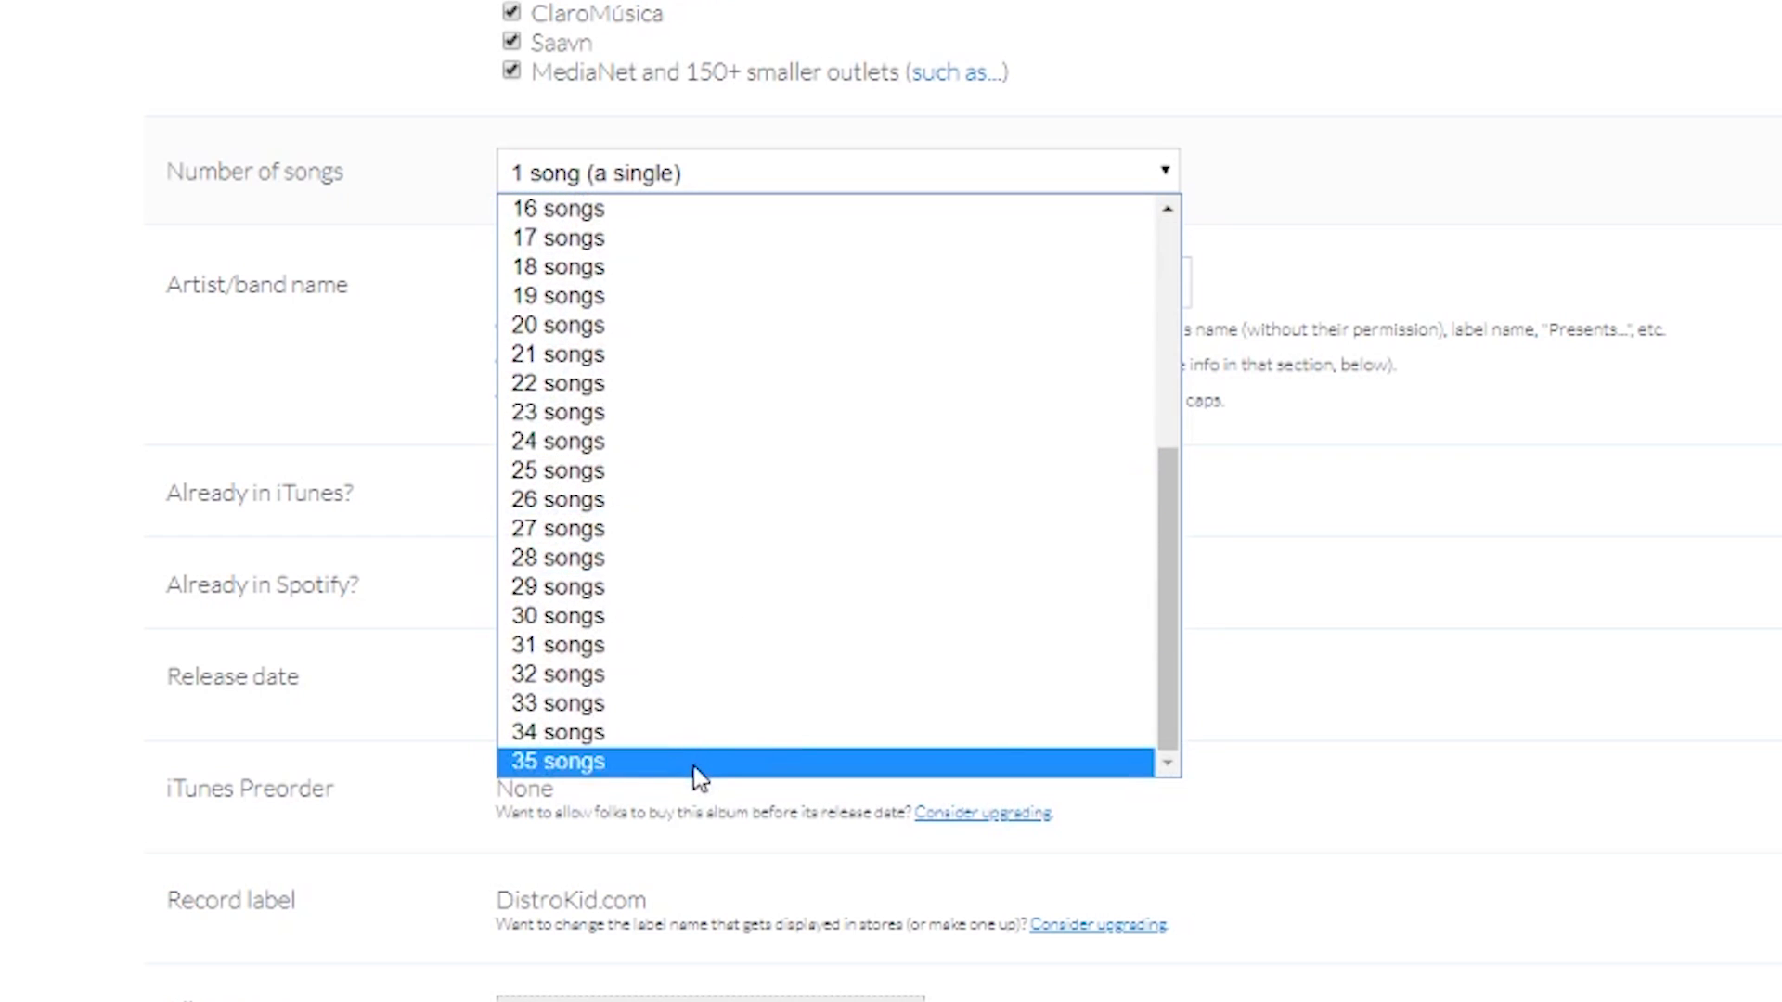
pyautogui.scroll(4, 654, 754)
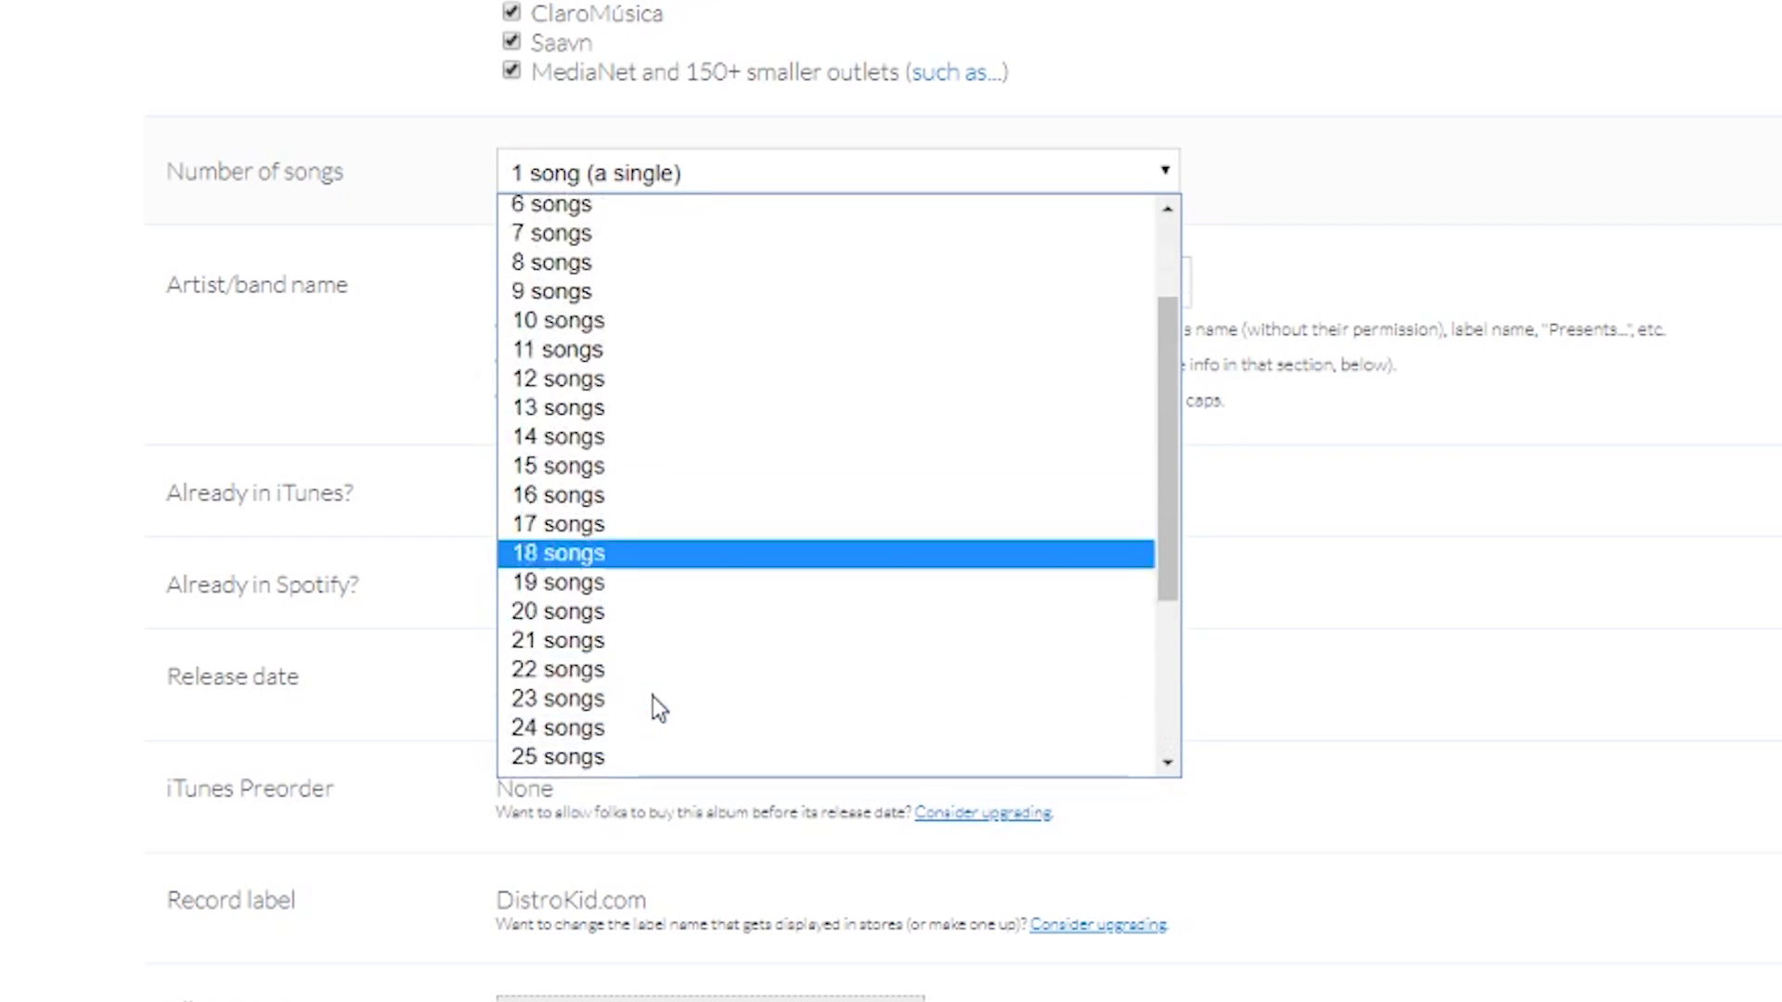
pyautogui.scroll(-3, 653, 705)
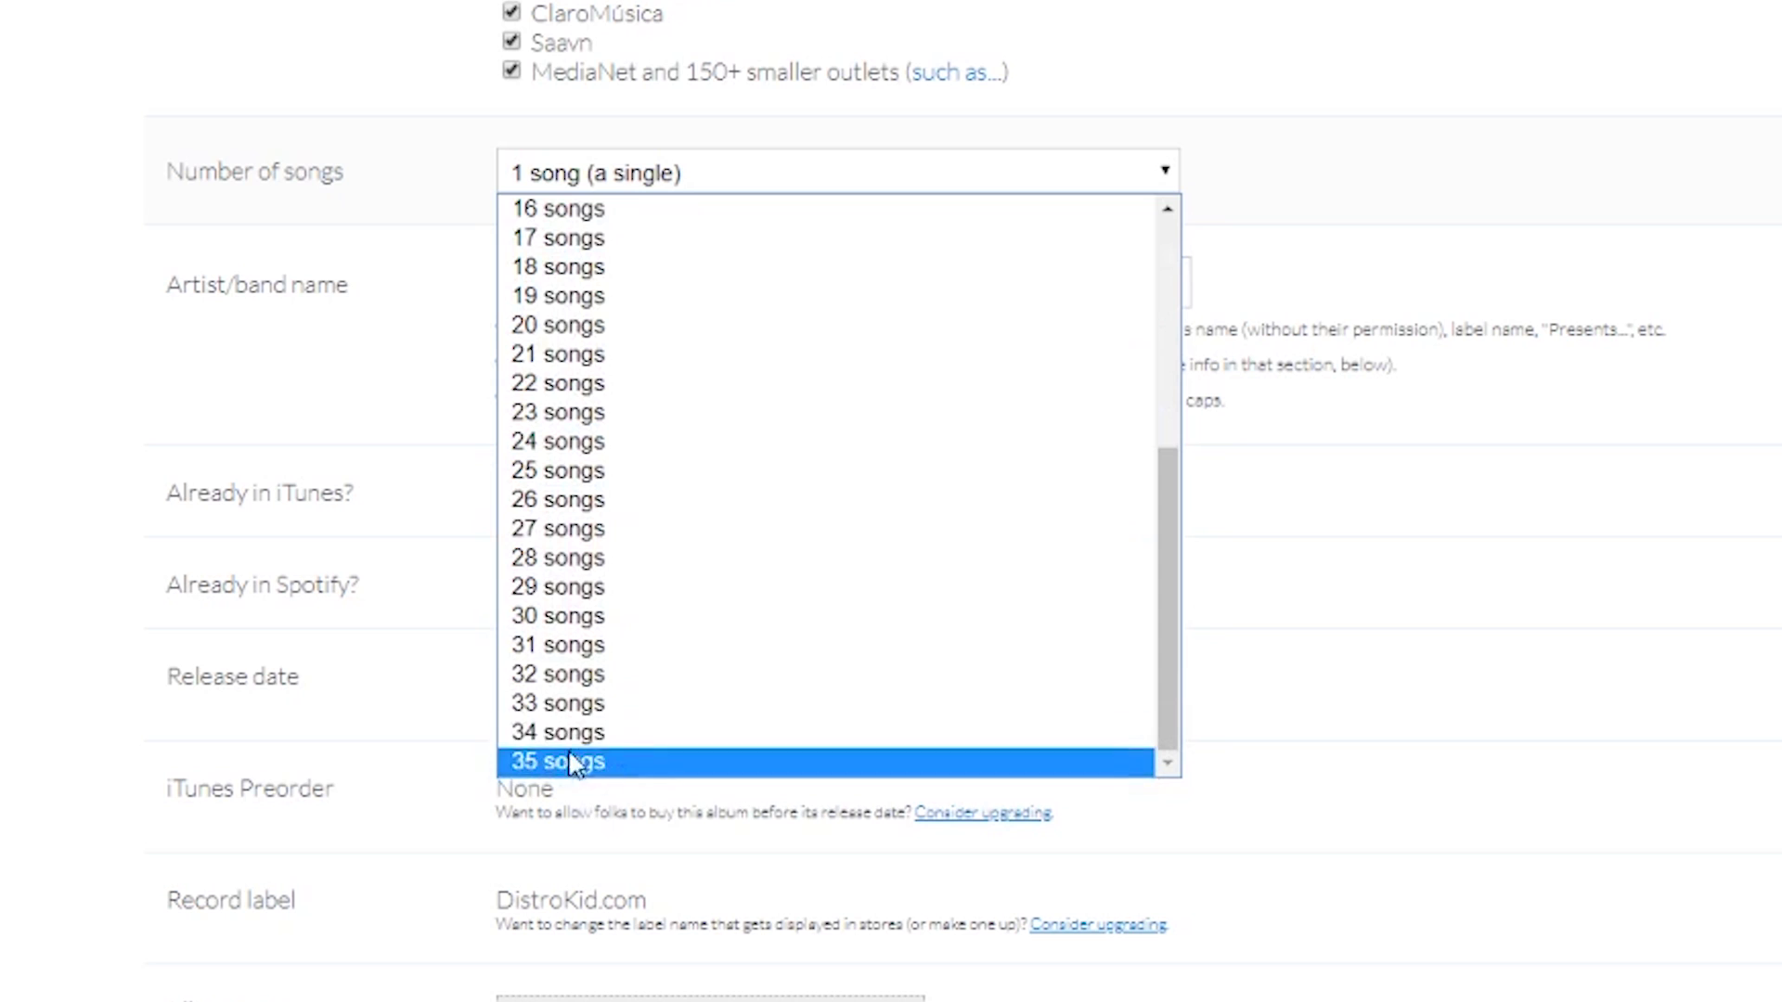
pyautogui.scroll(5, 716, 509)
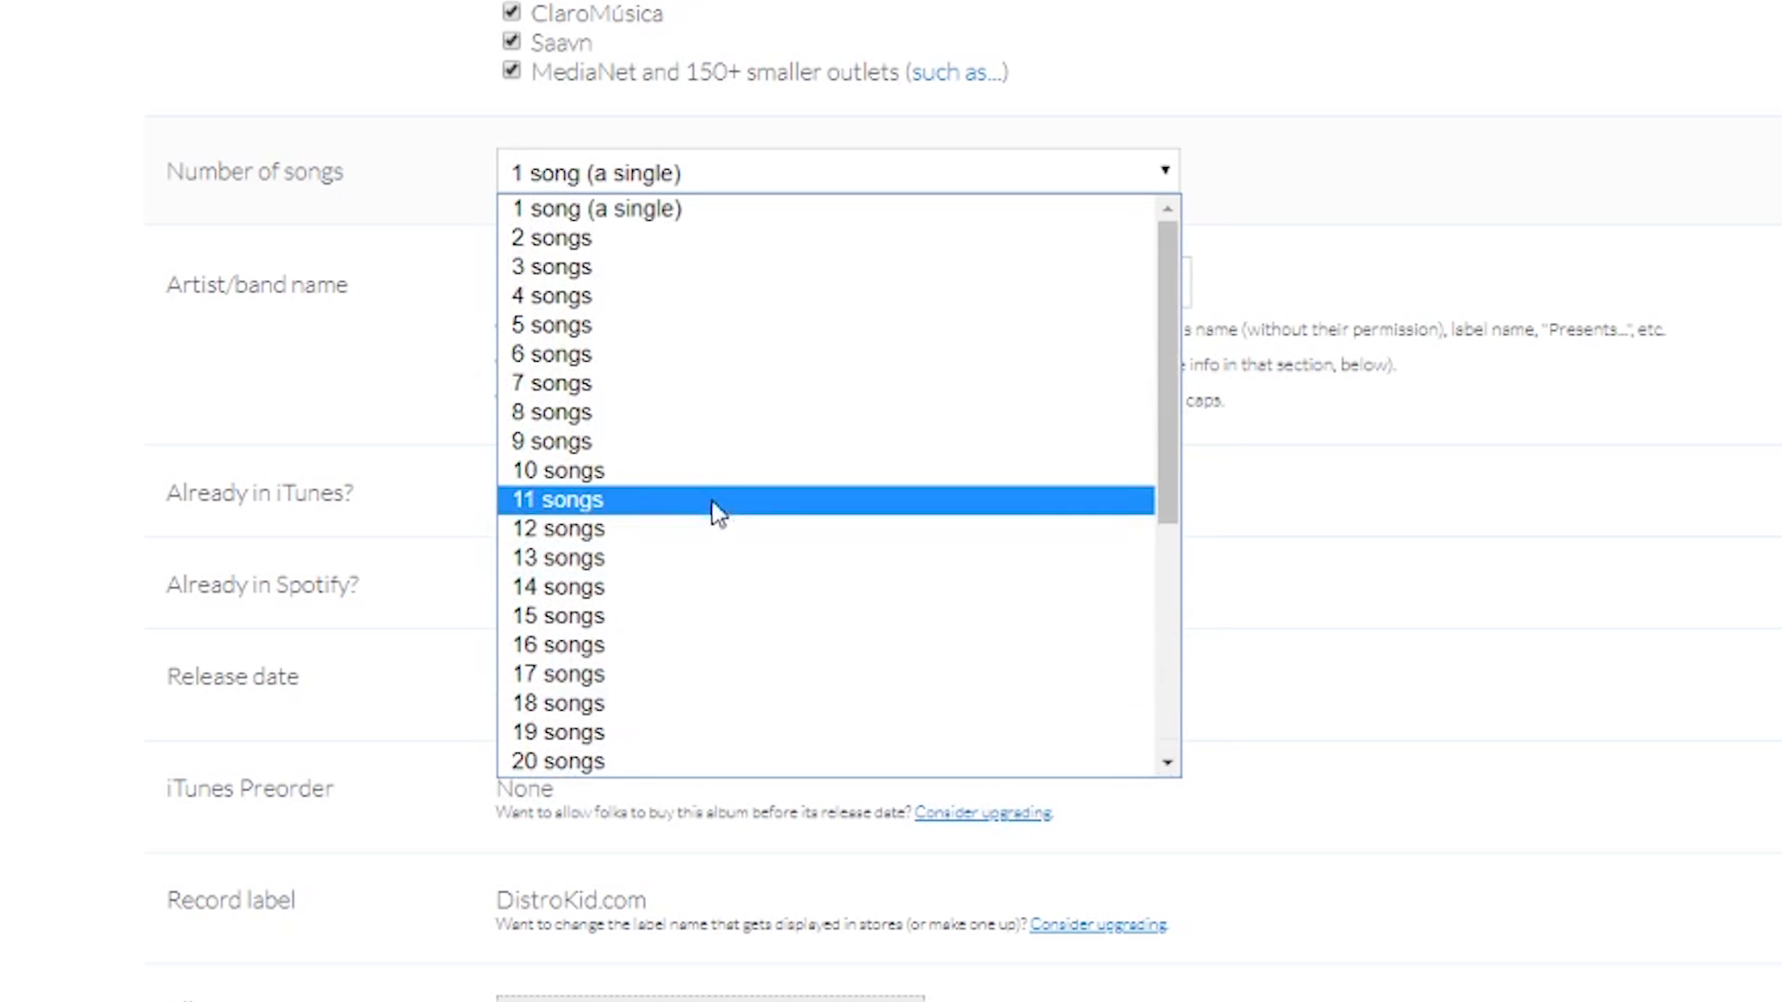
pyautogui.click(1120, 151)
# - Read the upload form's rules on artist names, featured artists and capitalization
pyautogui.click(570, 272)
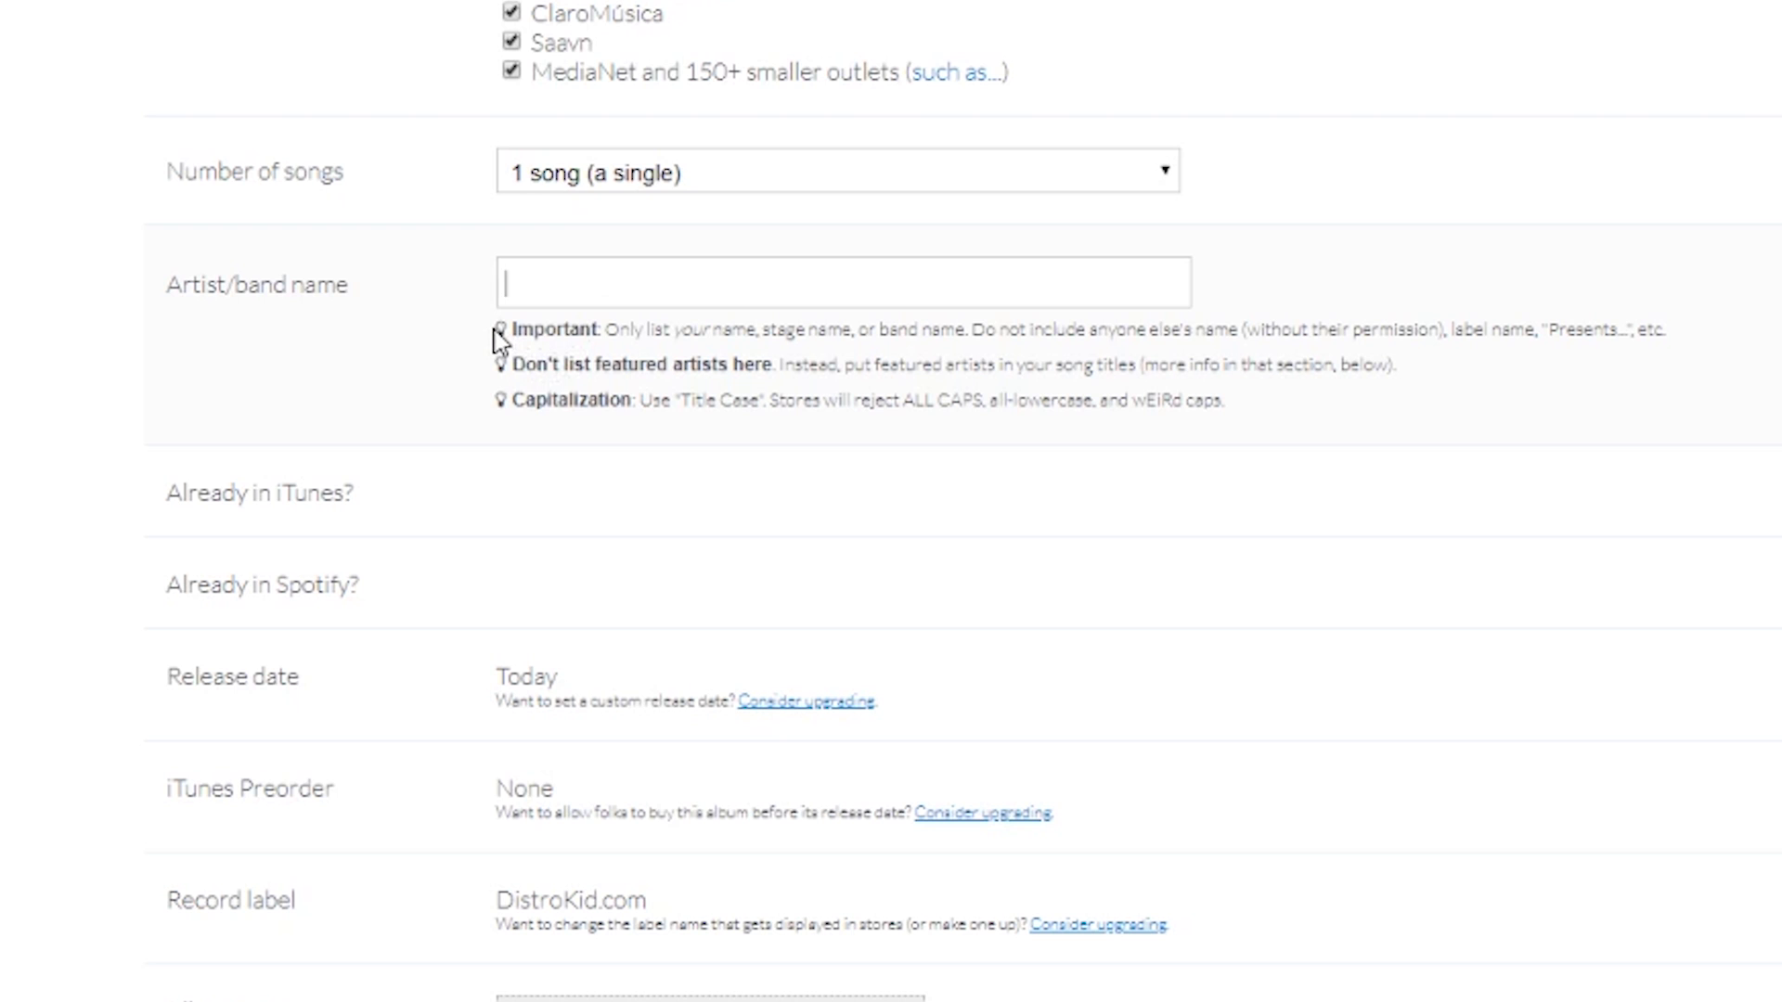
pyautogui.scroll(-8, 781, 353)
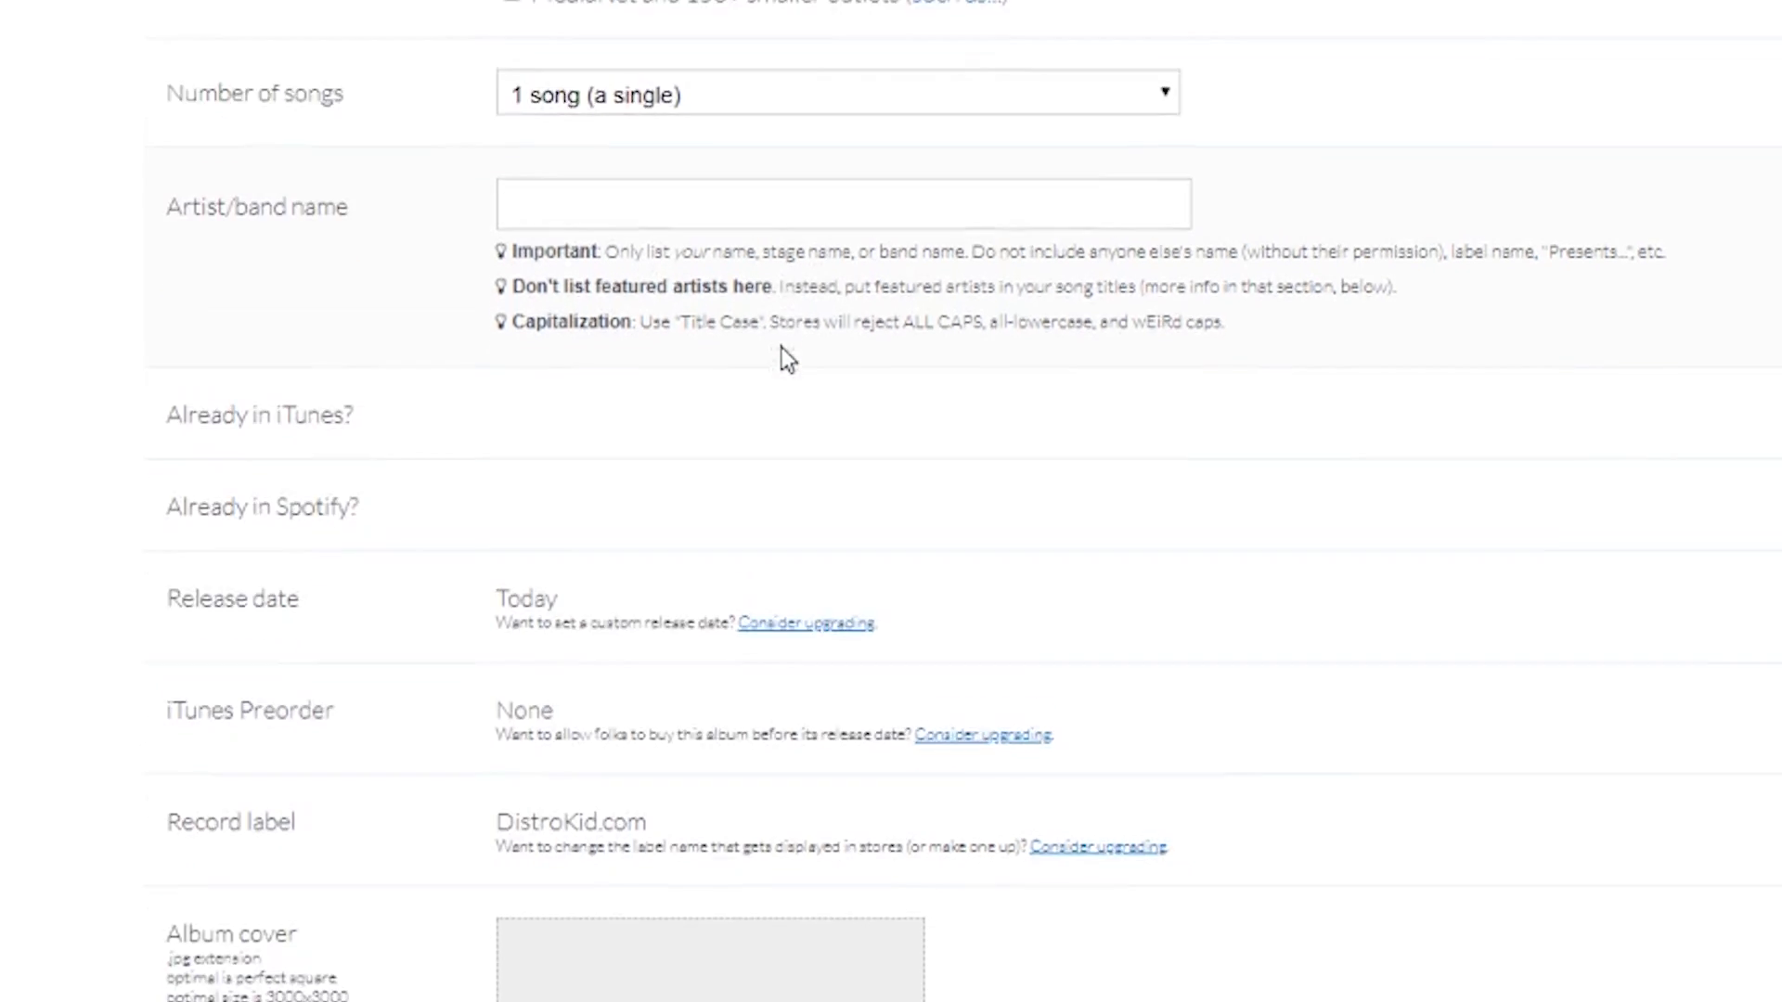
pyautogui.scroll(8, 692, 505)
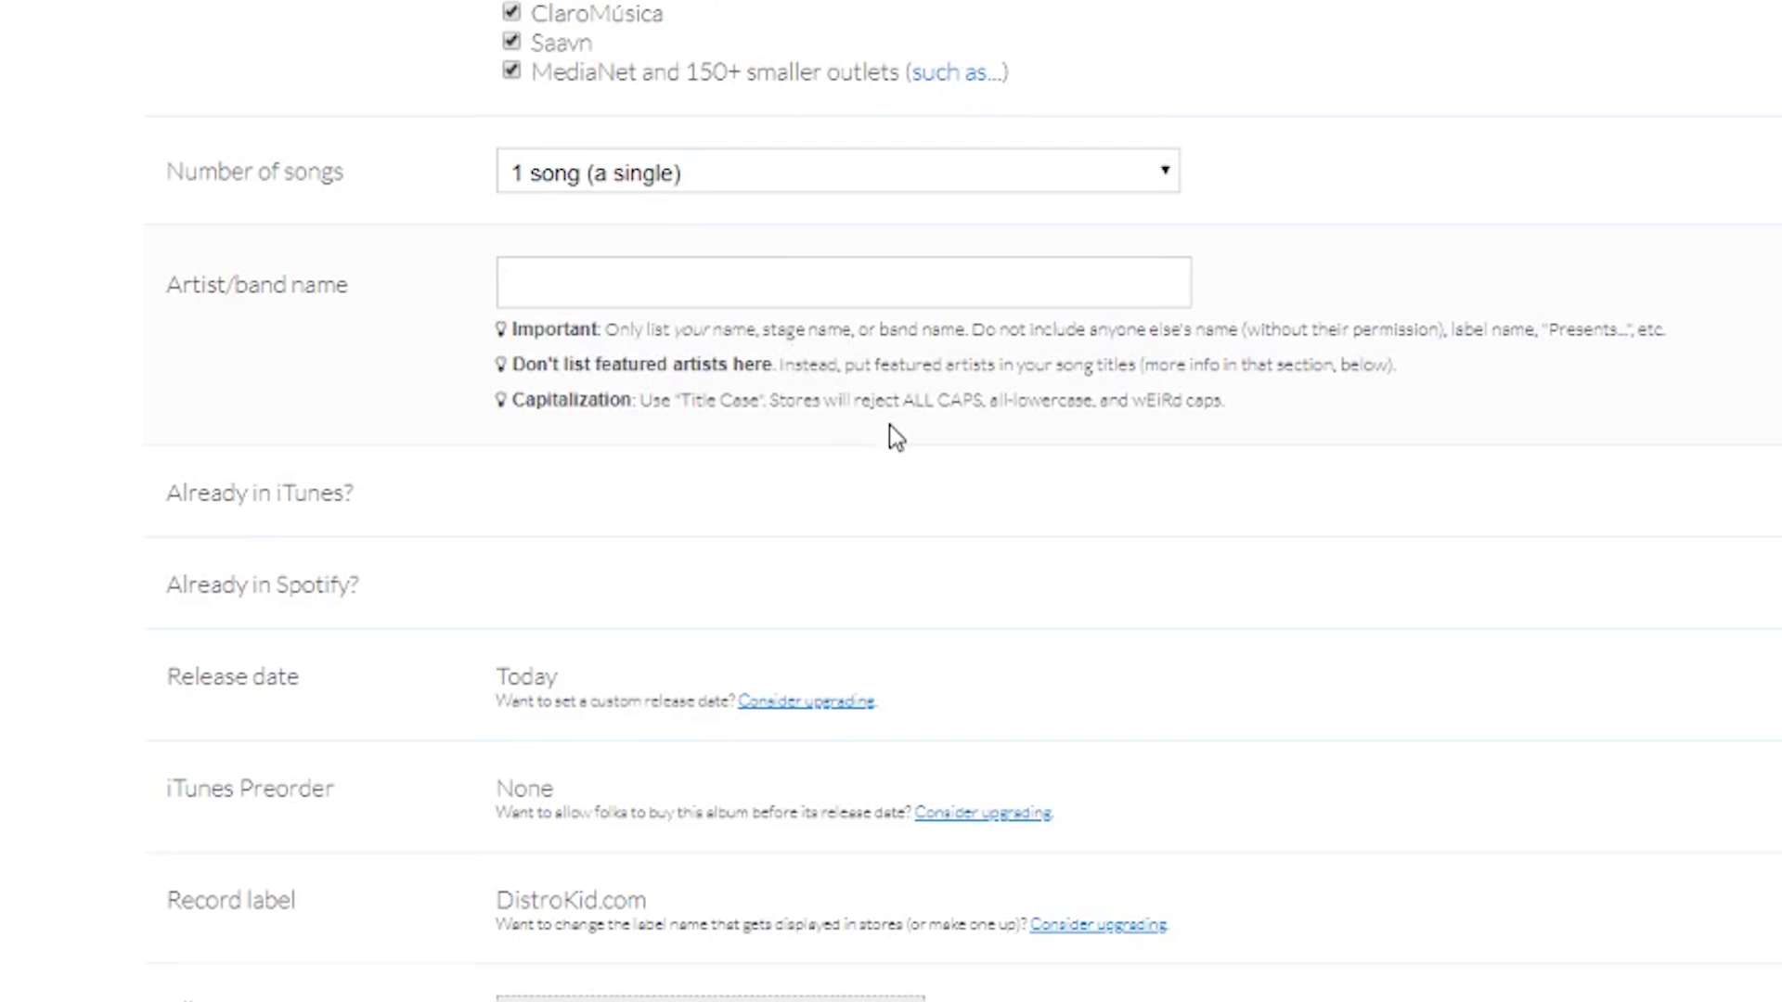
pyautogui.moveTo(906, 406); pyautogui.dragTo(984, 405)
# - Try the artist name Miavono to check for existing iTunes and Spotify artist pages, and clear the field again
pyautogui.click(668, 293)
pyautogui.write('Miavono')
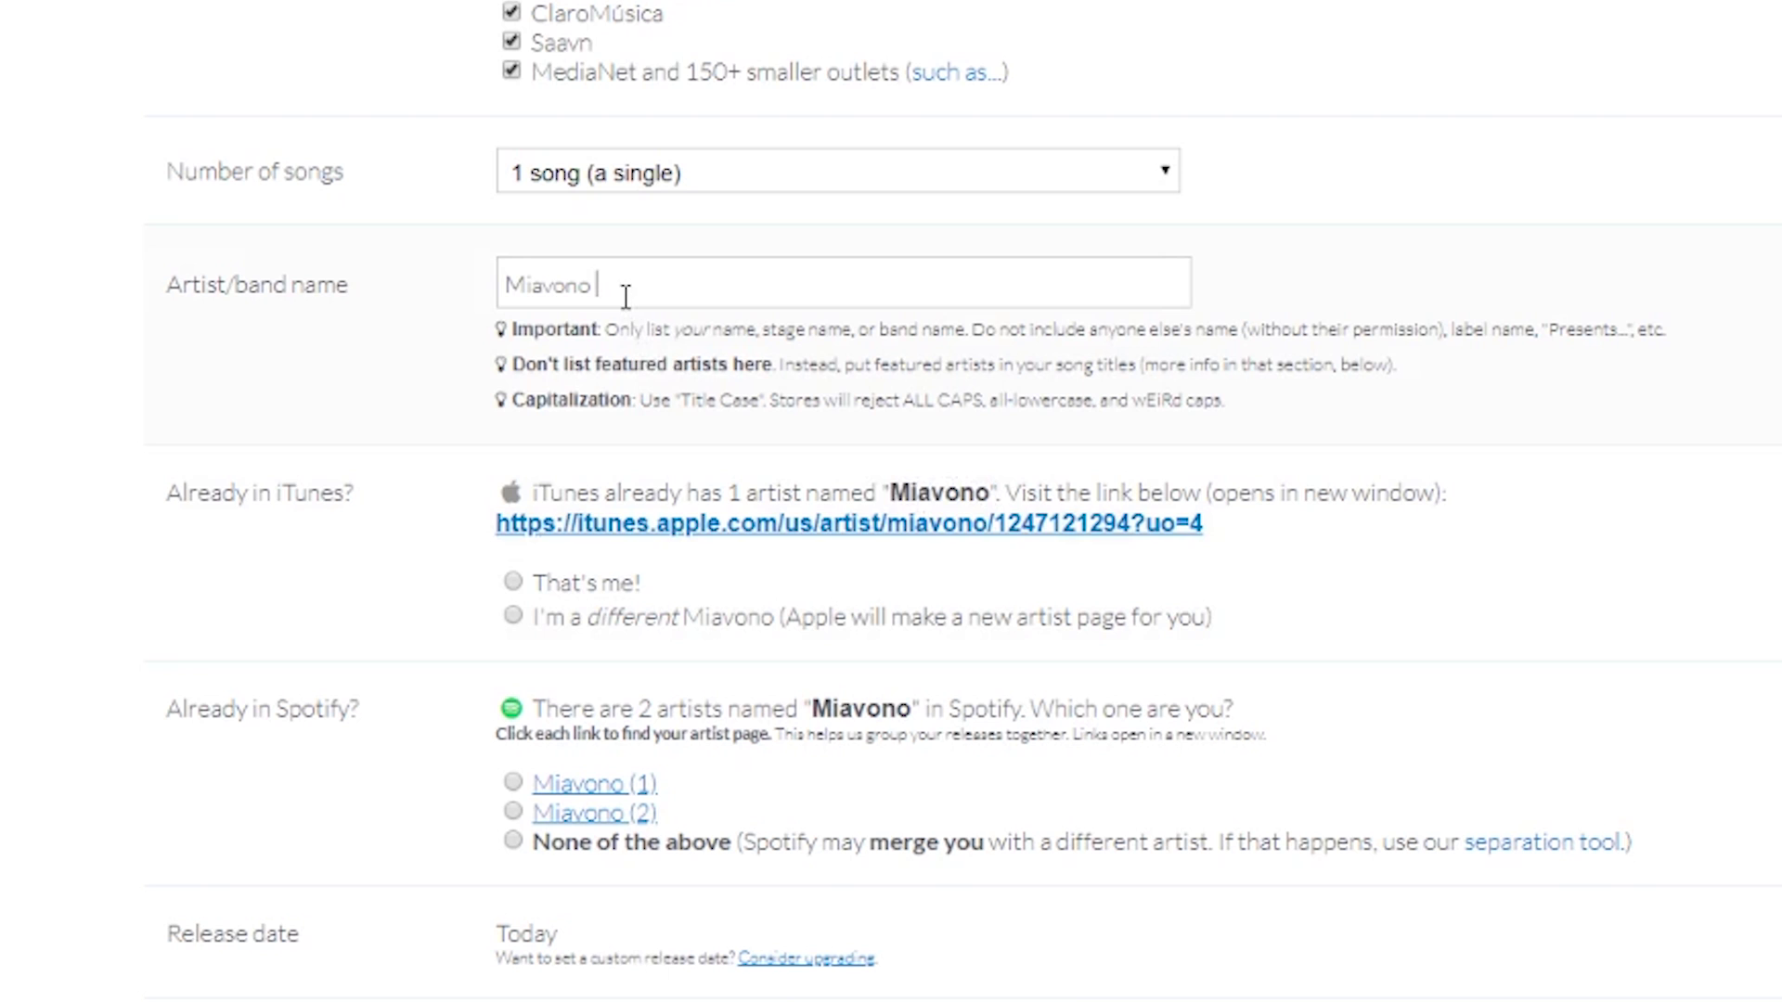
pyautogui.moveTo(625, 297); pyautogui.dragTo(414, 298)
pyautogui.press('BackSpace')
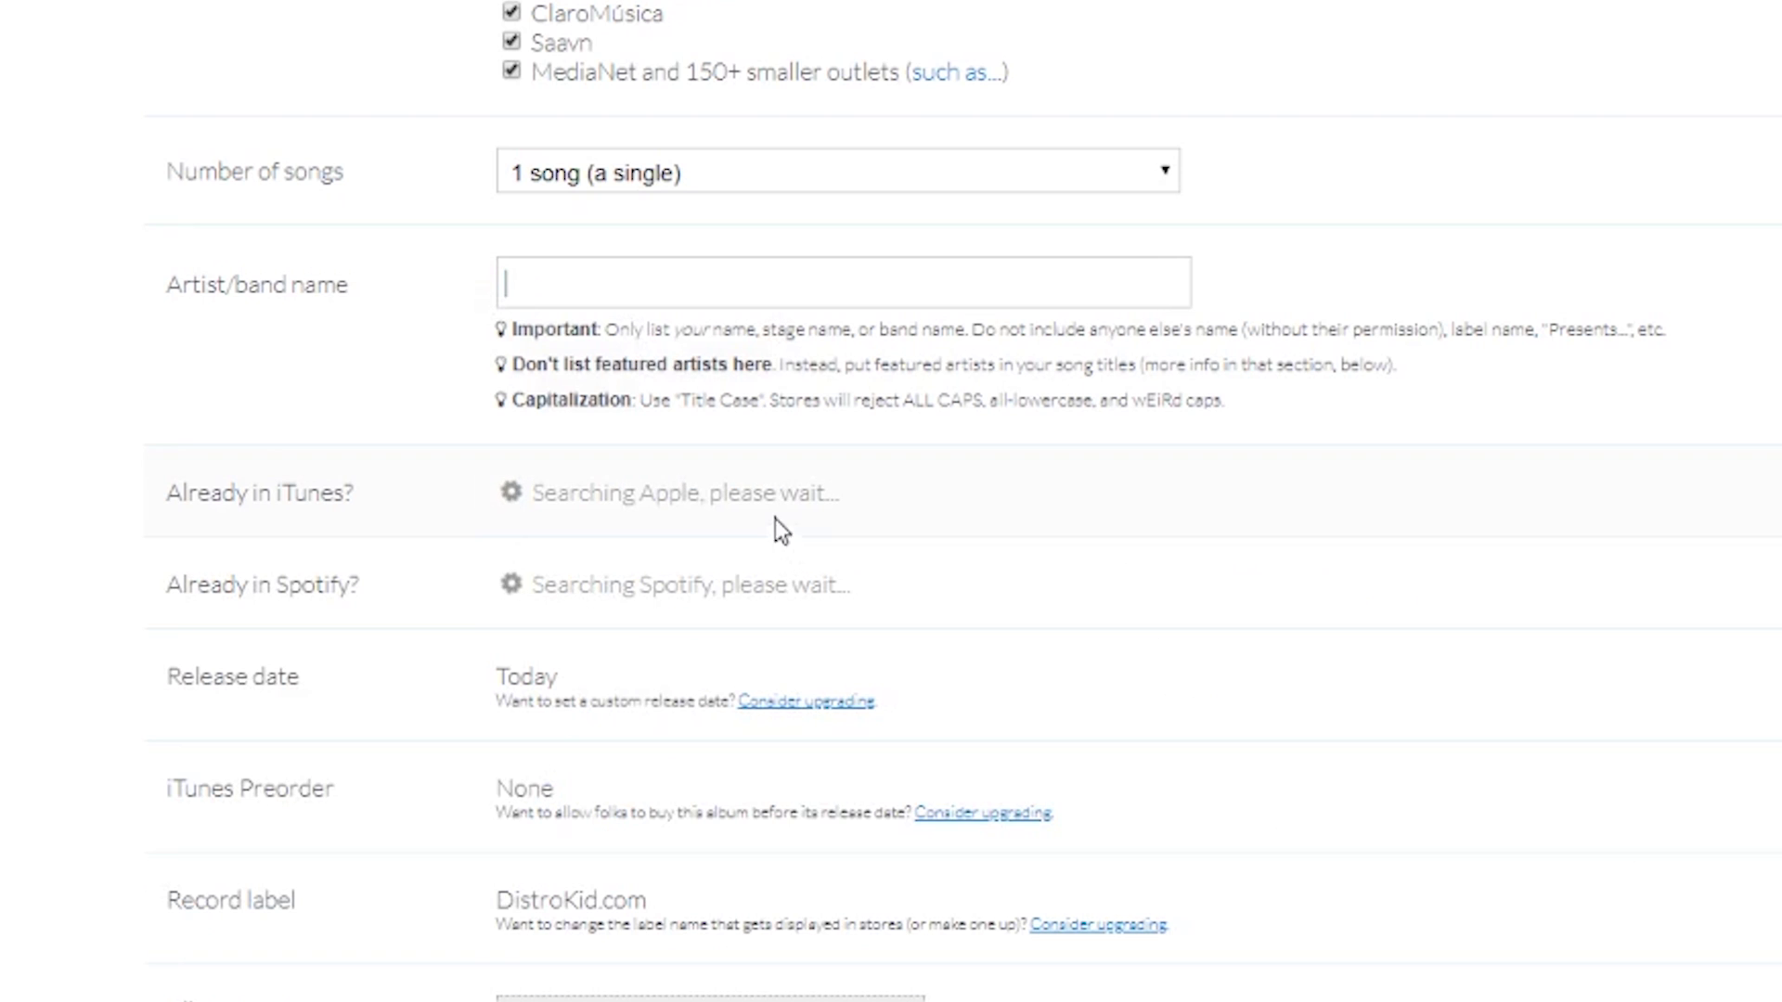
pyautogui.scroll(-3, 696, 459)
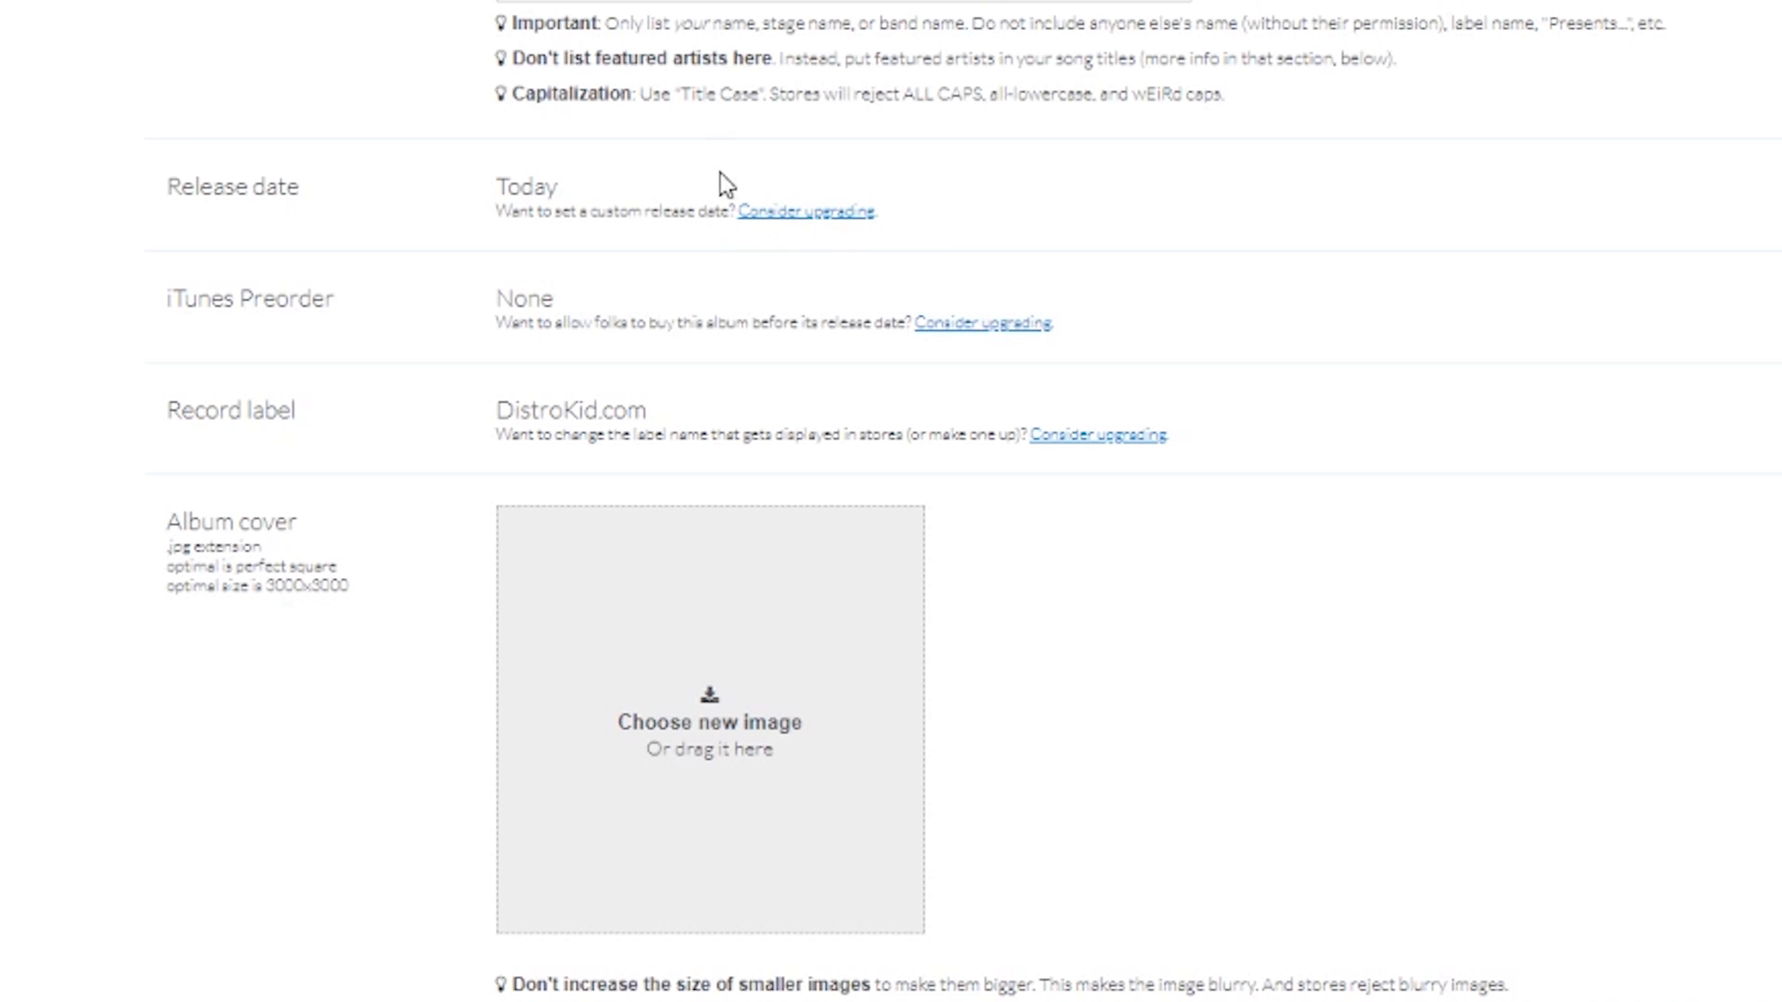
# - Switch to the browser window with the release dashboard and view Rise's Google Play pre-order page and Miavono's Apple Music page
pyautogui.hotkey('alt', 'Tab')
pyautogui.hotkey('alt', 'Tab')
pyautogui.hotkey('alt', 'Tab')
pyautogui.hotkey('alt', 'shift', 'Tab')
pyautogui.hotkey('alt', 'shift', 'Tab')
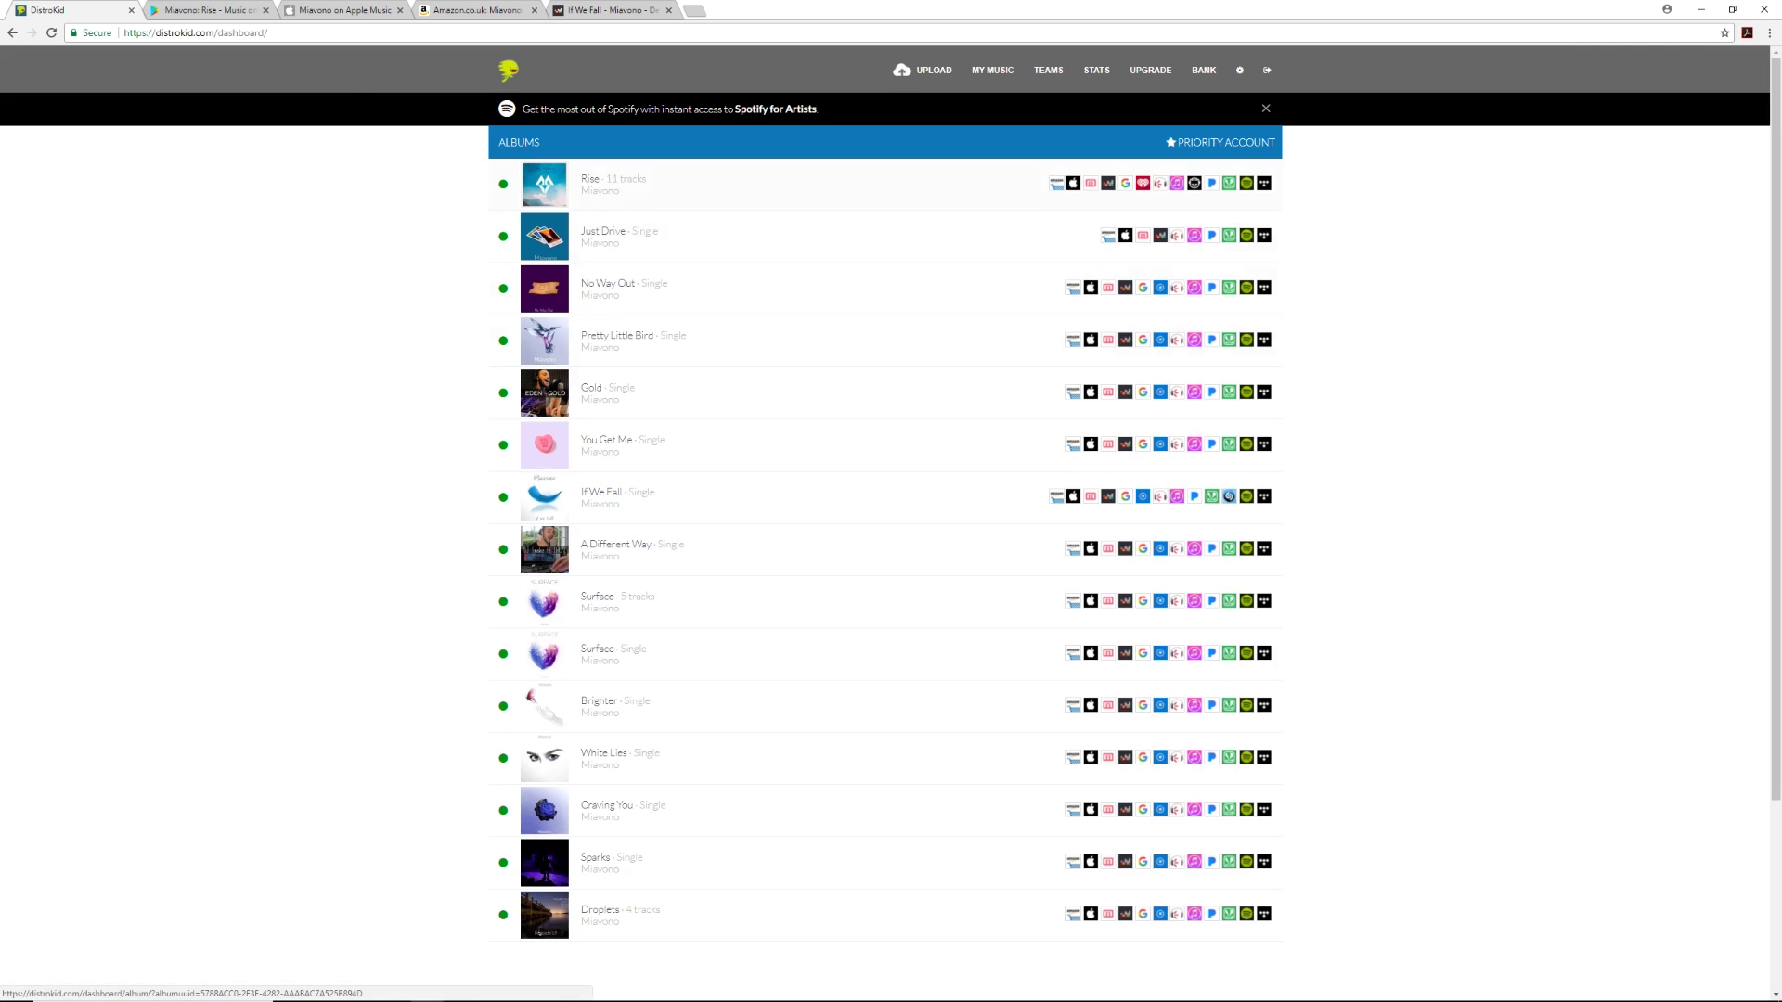
pyautogui.click(207, 7)
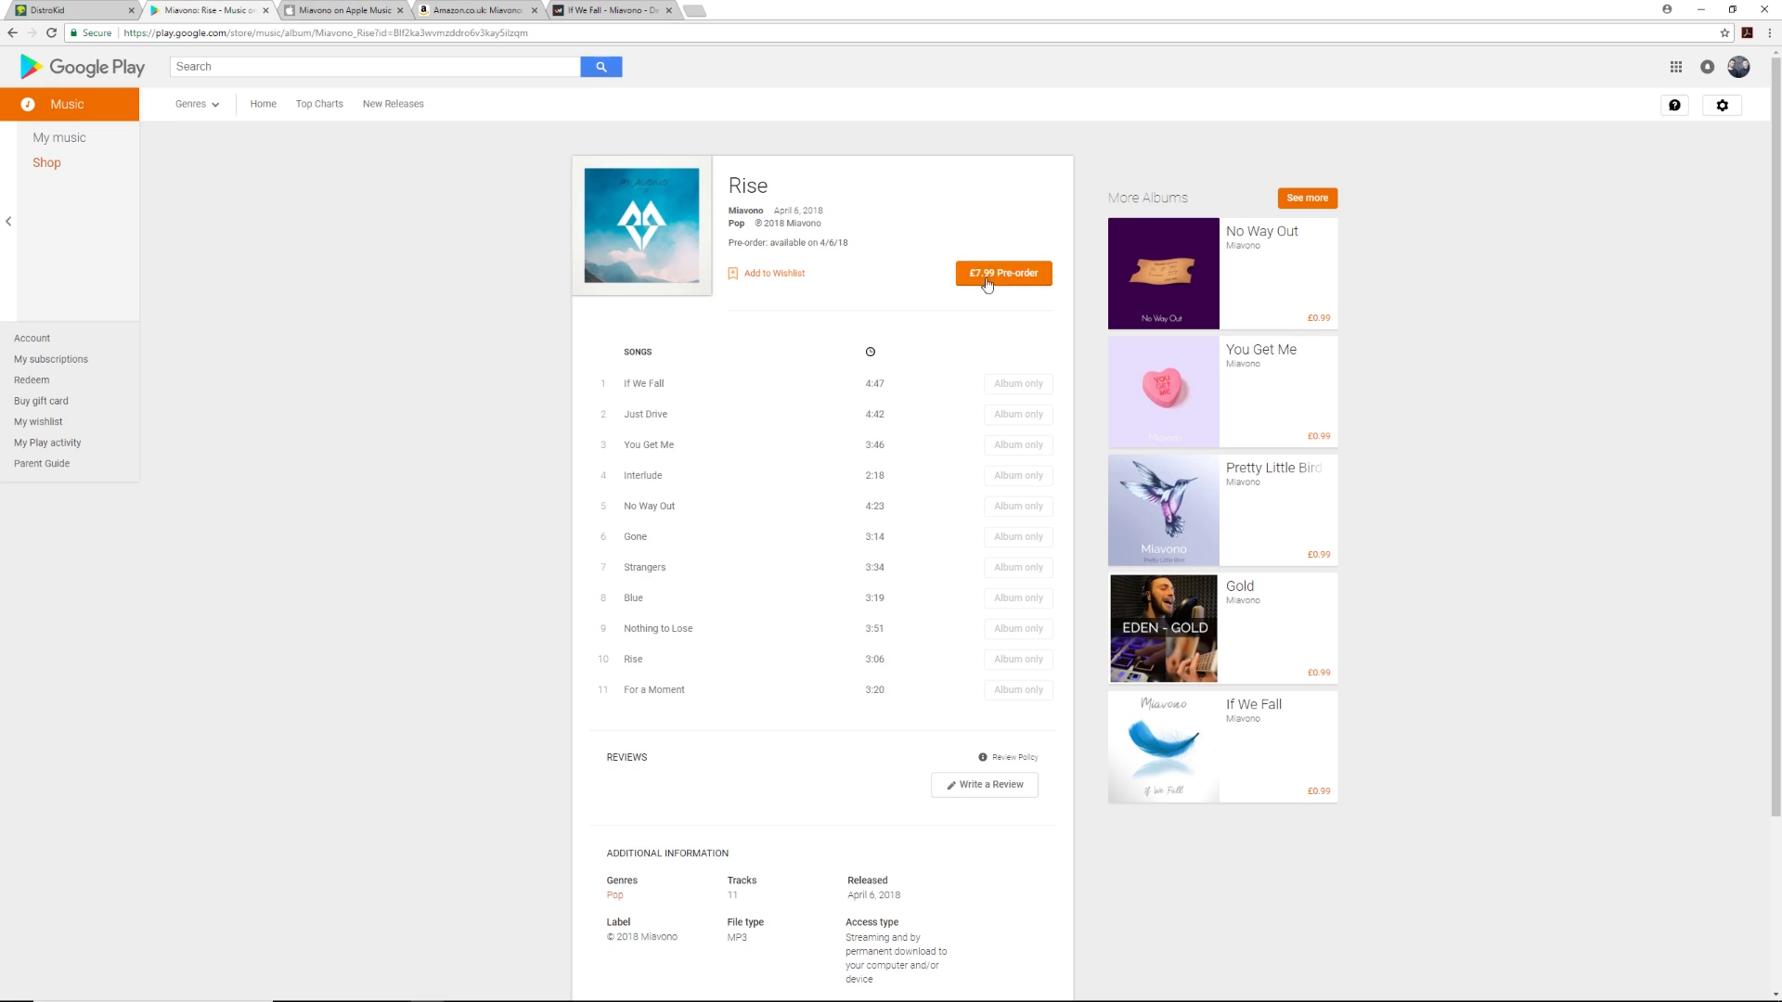
pyautogui.click(316, 8)
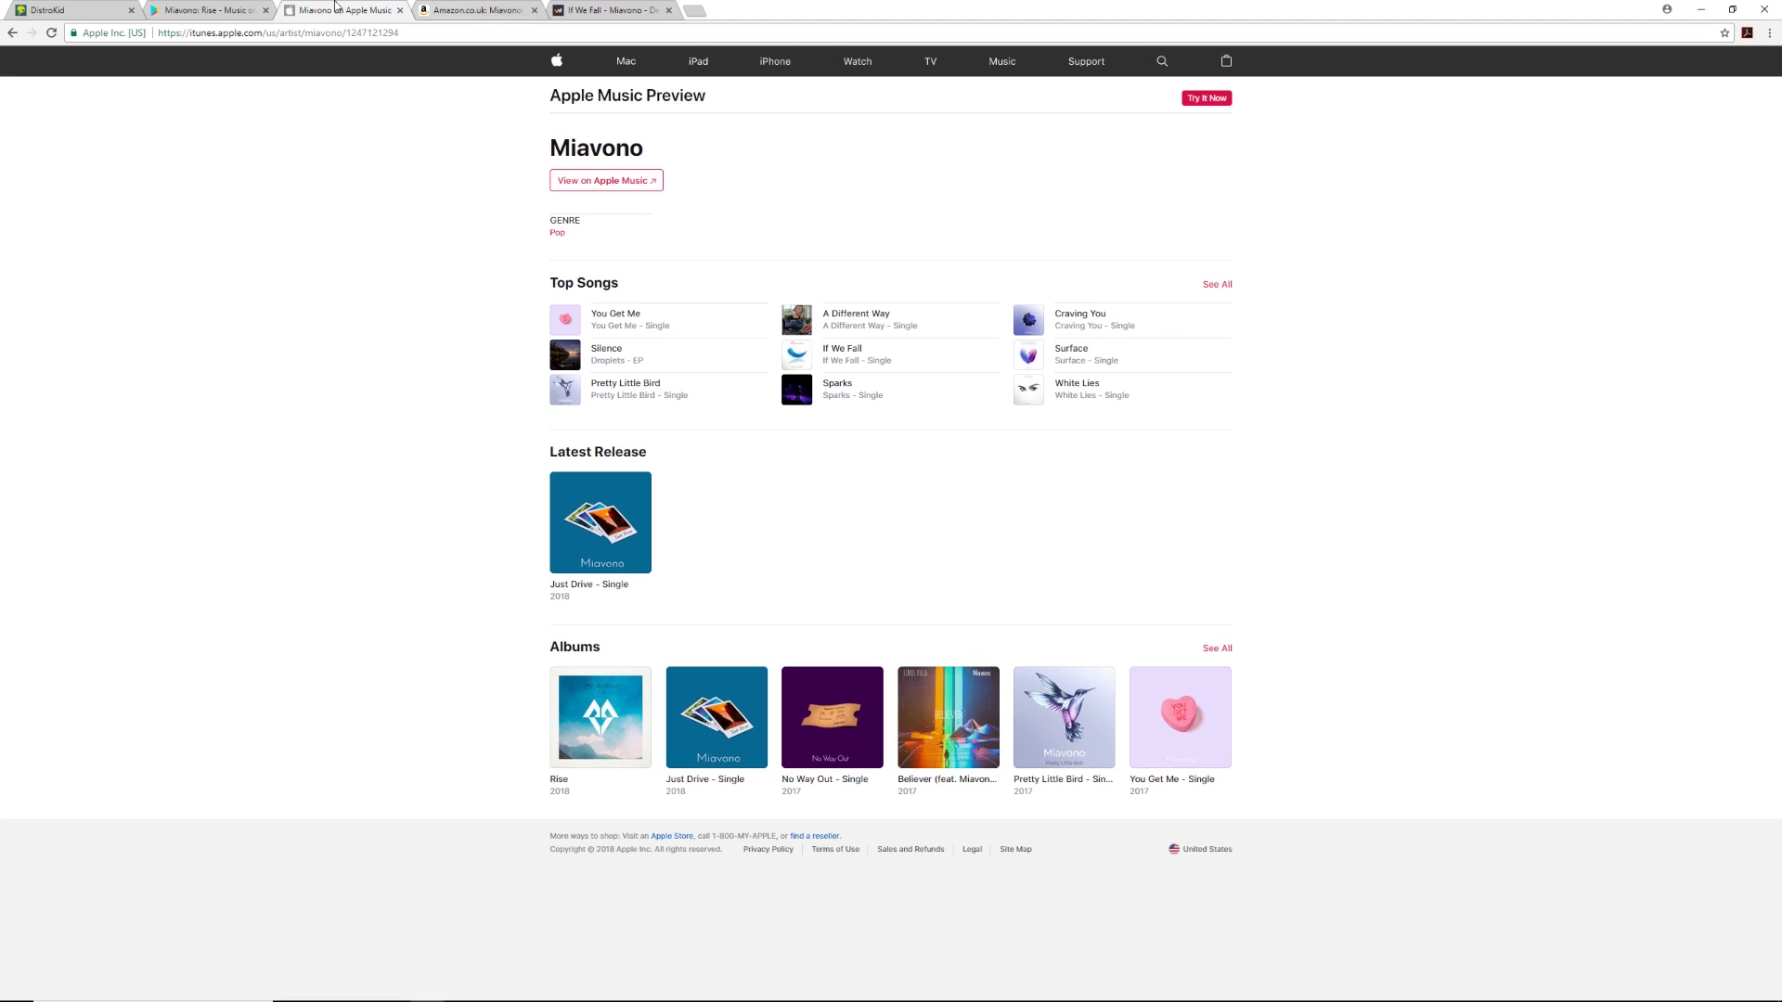
pyautogui.click(200, 10)
pyautogui.click(74, 10)
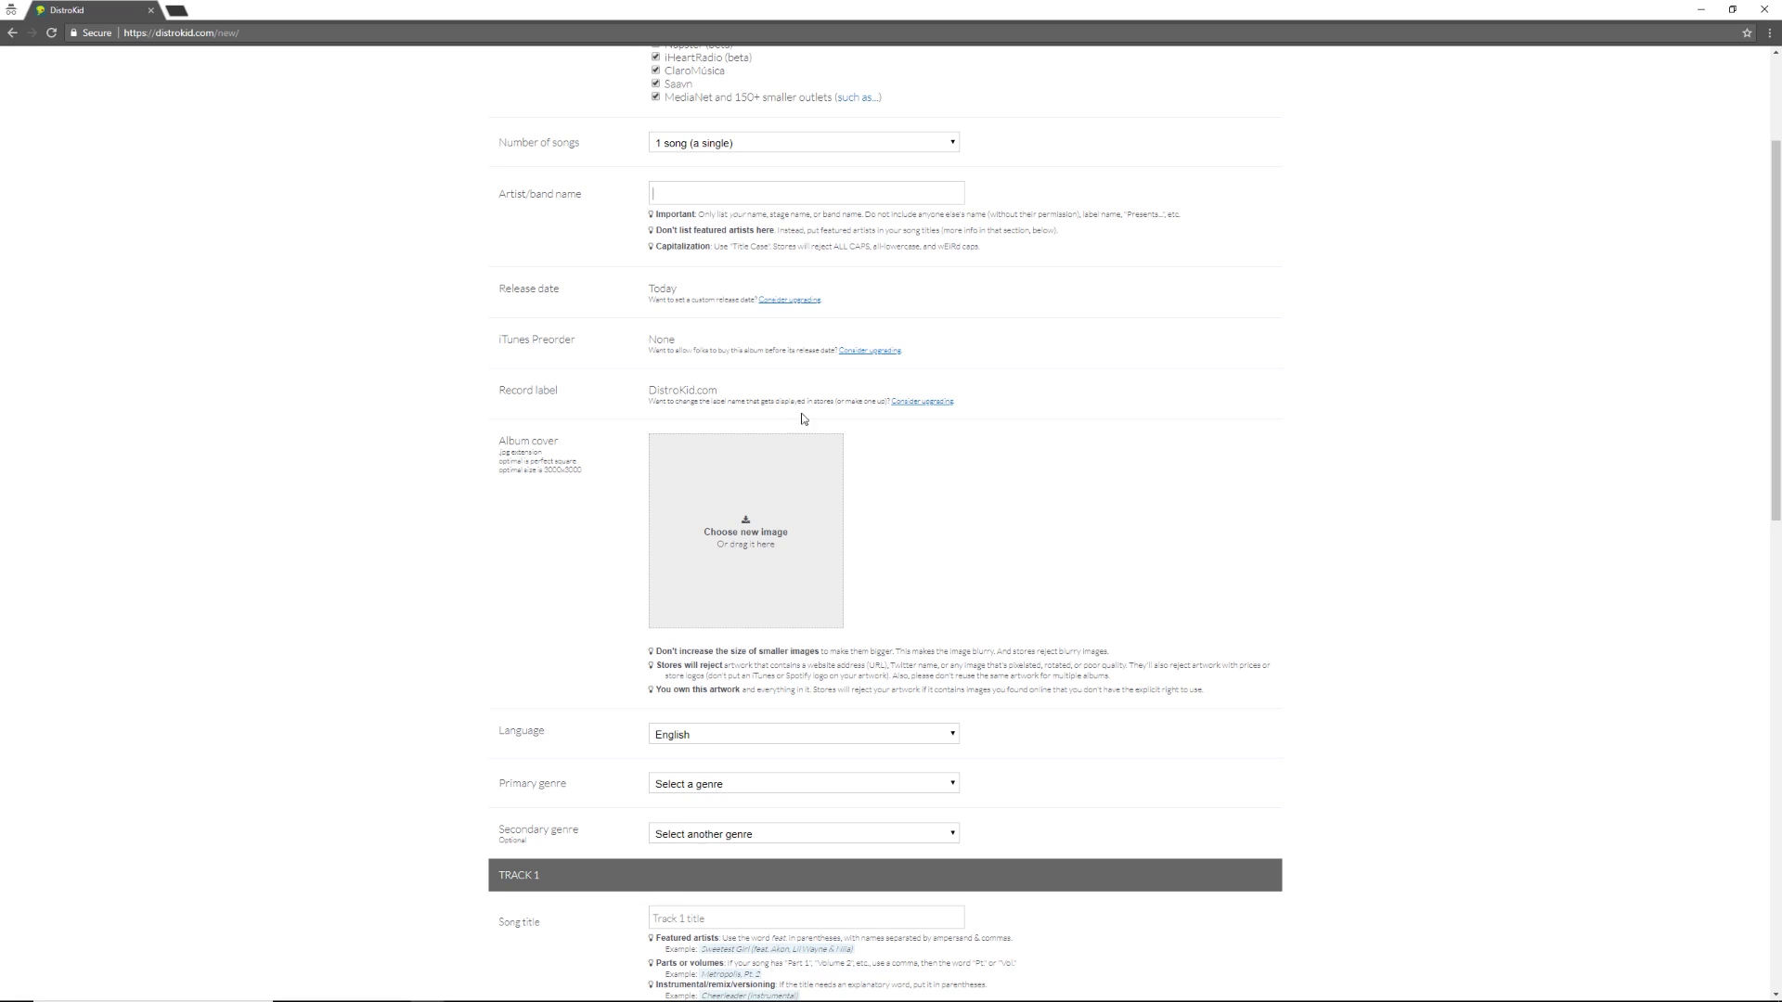
# - Examine the upload form's album cover requirements, language setting and primary and secondary genre choices
pyautogui.scroll(-2, 802, 419)
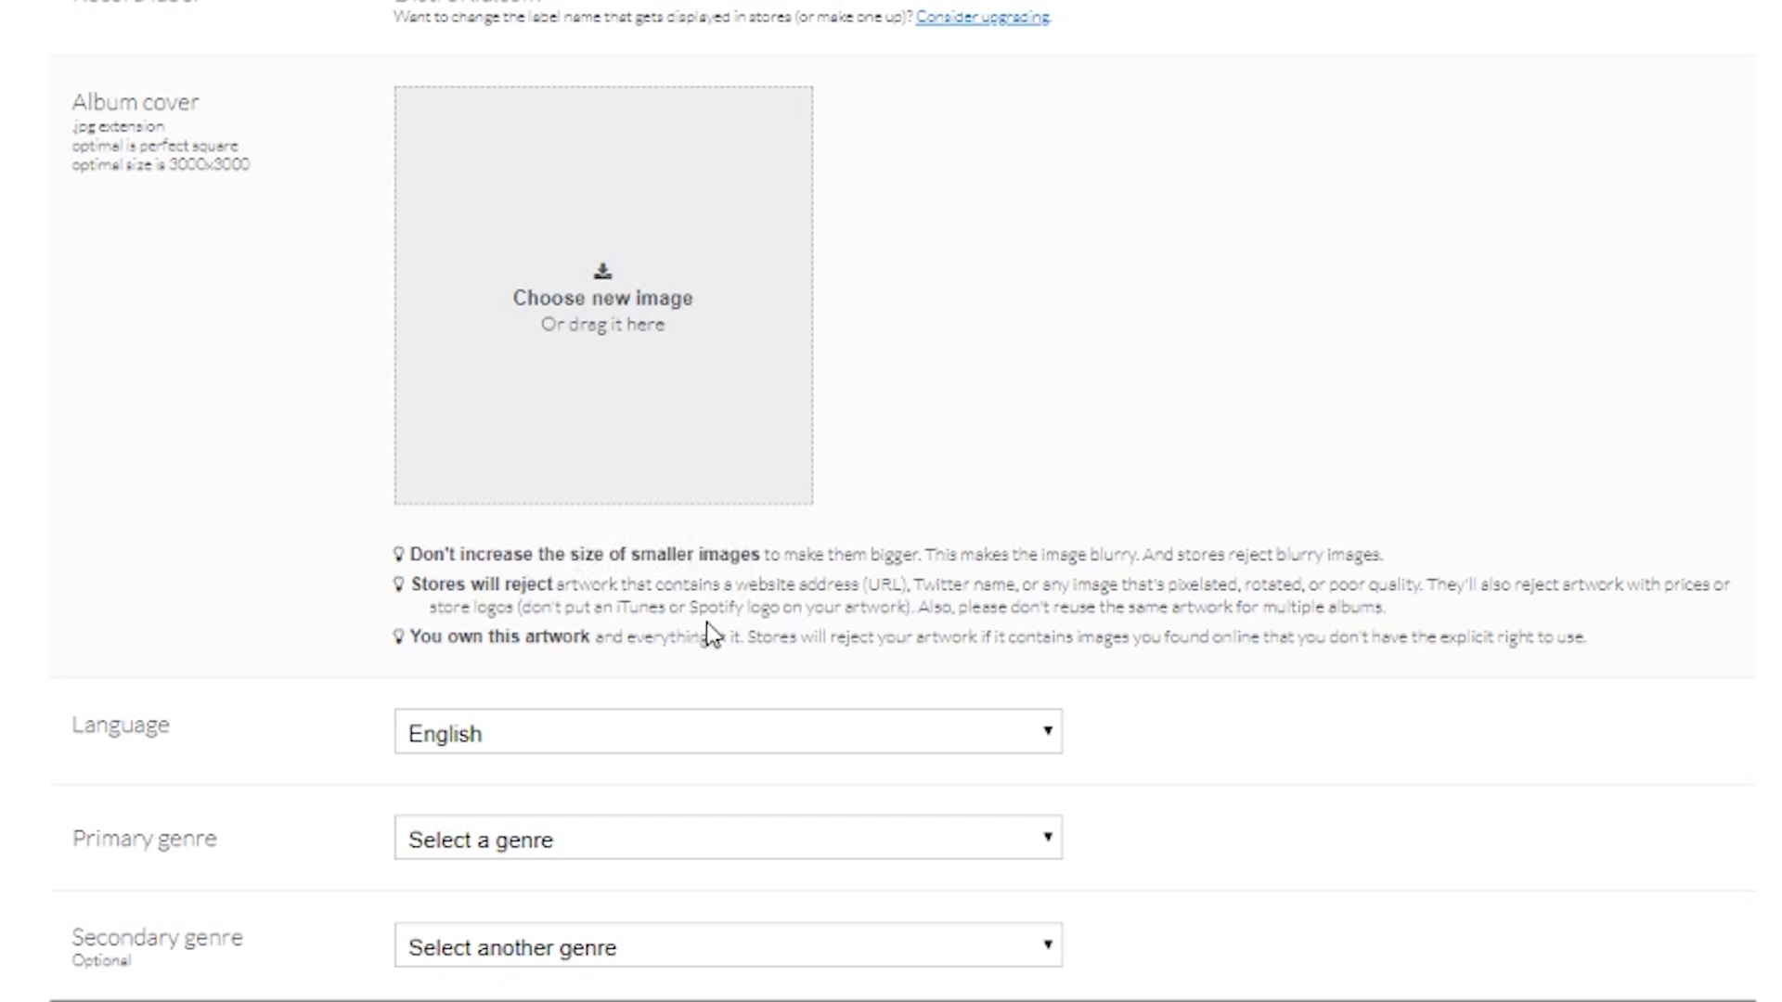
pyautogui.scroll(-2, 847, 610)
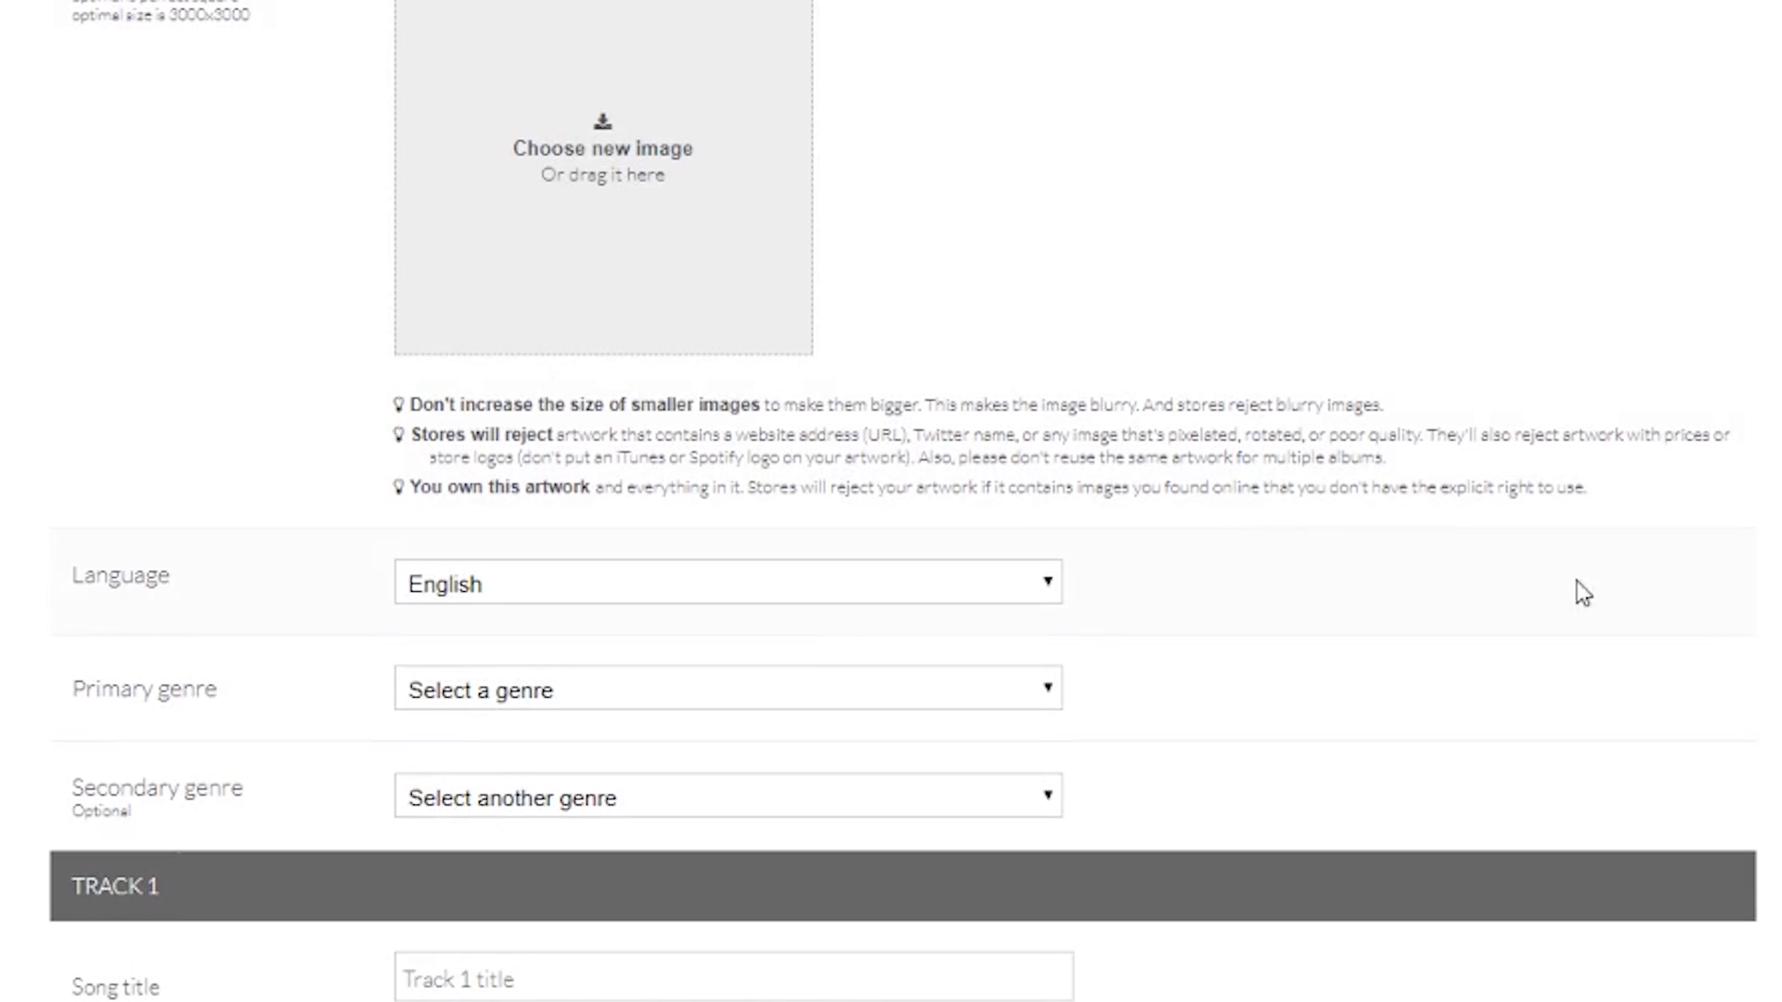
pyautogui.scroll(-2, 460, 397)
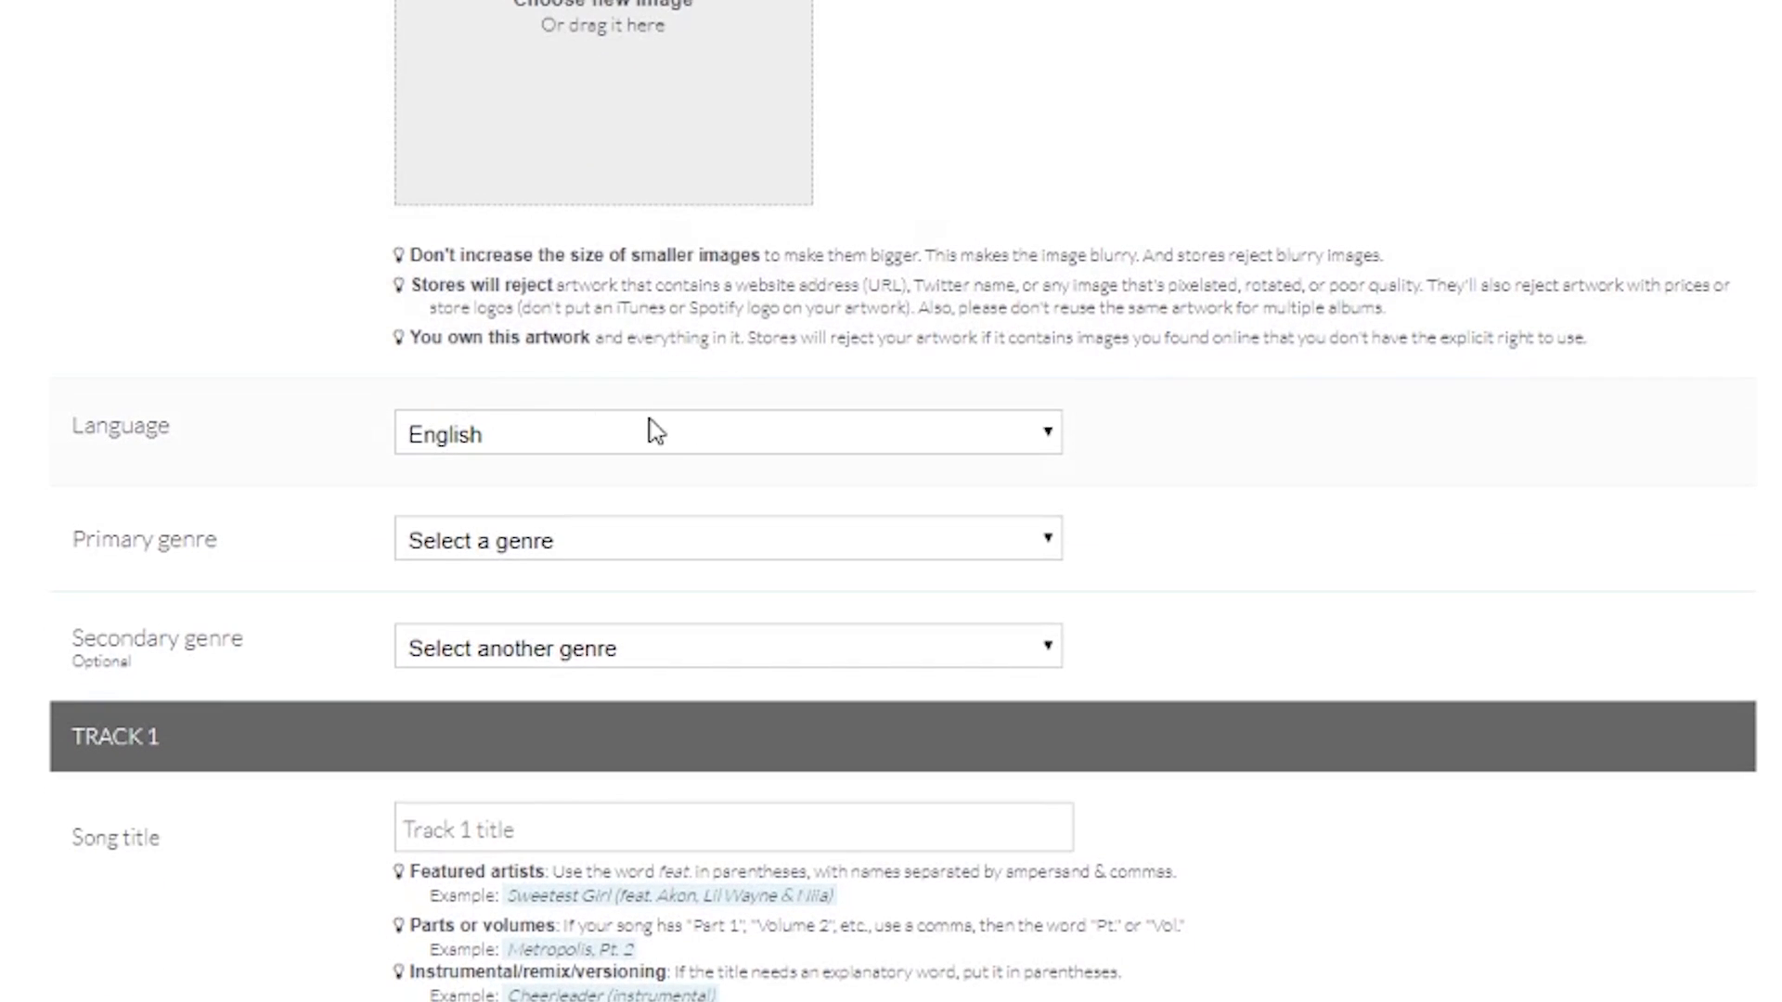
pyautogui.scroll(-2, 662, 448)
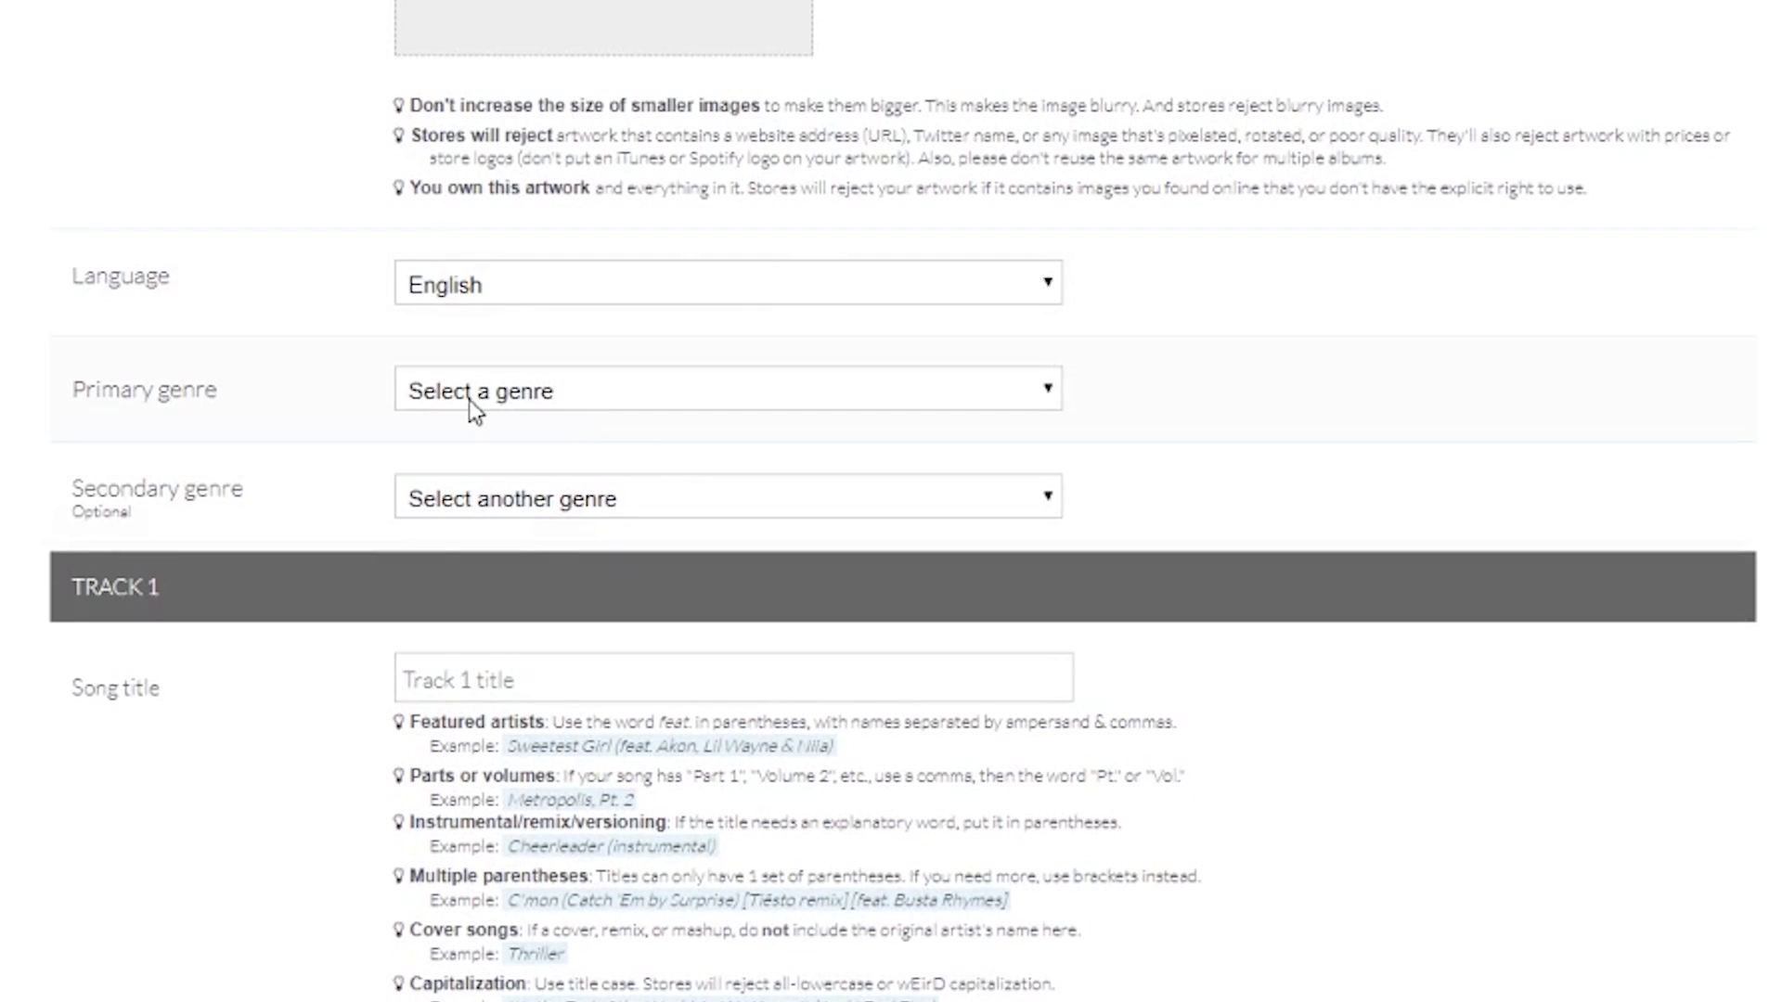
pyautogui.click(576, 390)
pyautogui.click(575, 390)
pyautogui.click(570, 492)
pyautogui.click(570, 492)
# - Examine the song title rules, songwriter, explicit lyrics and audio file settings, the optional extras and the mandatory checkboxes
pyautogui.scroll(-2, 566, 492)
pyautogui.scroll(-2, 567, 498)
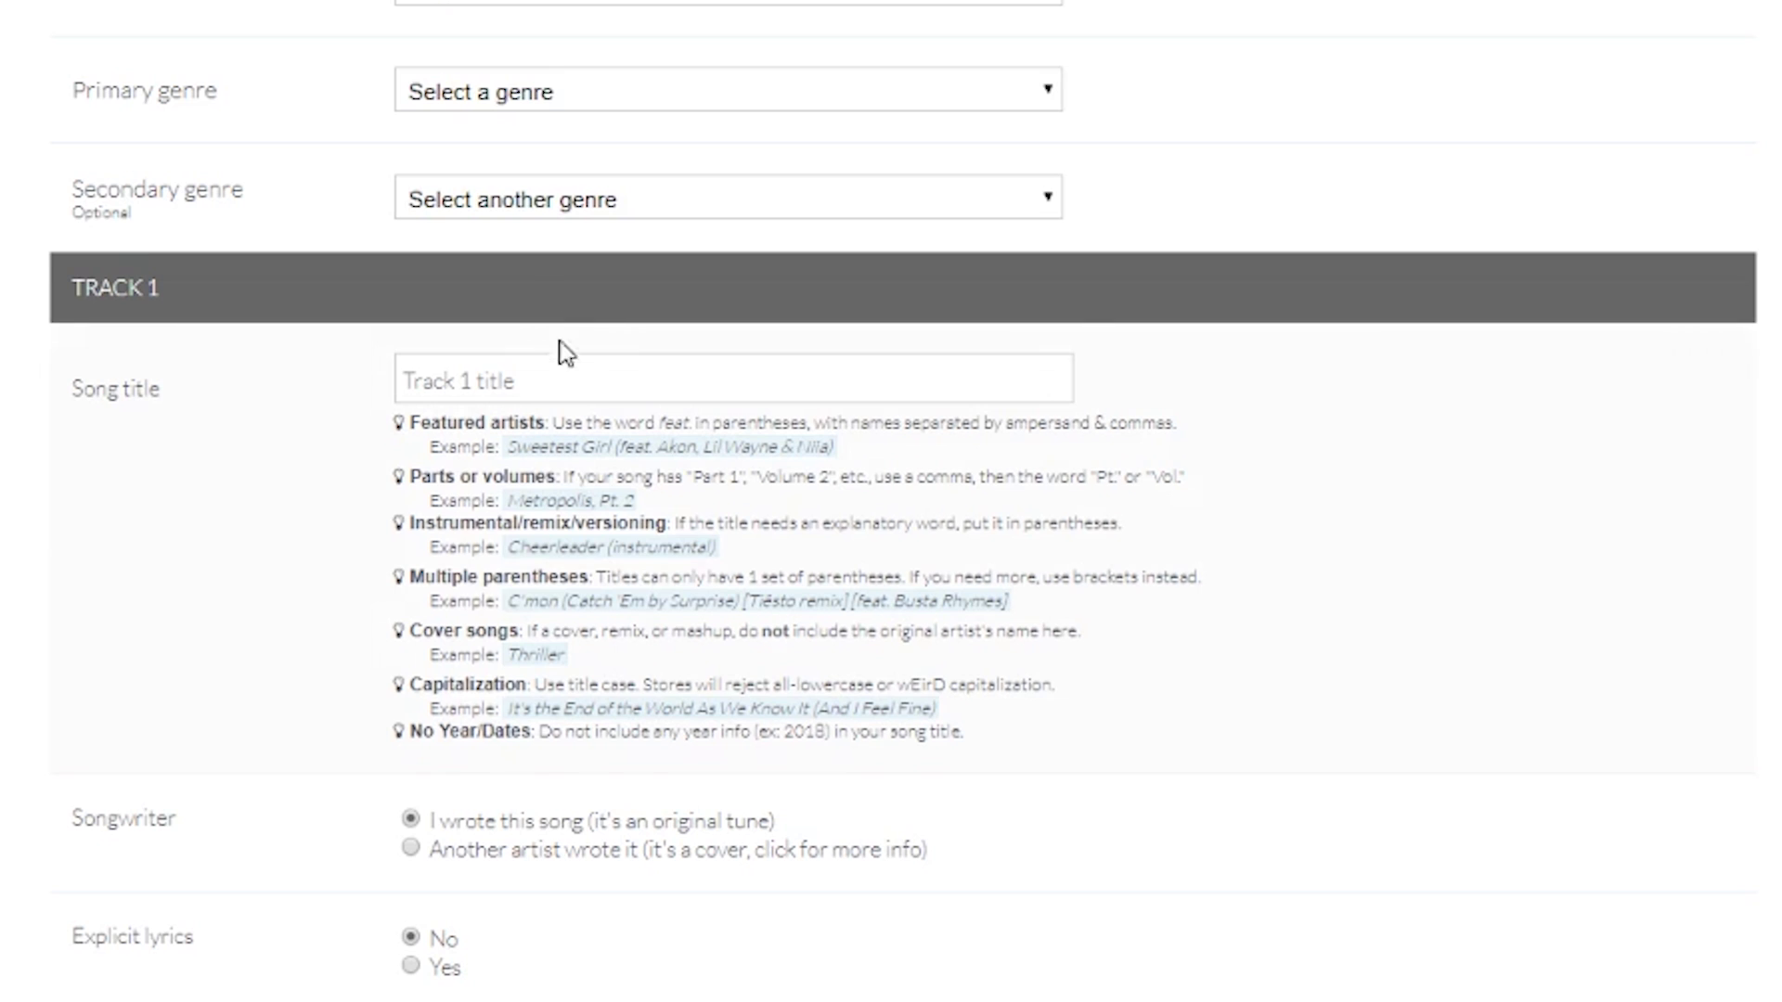
pyautogui.scroll(-4, 564, 350)
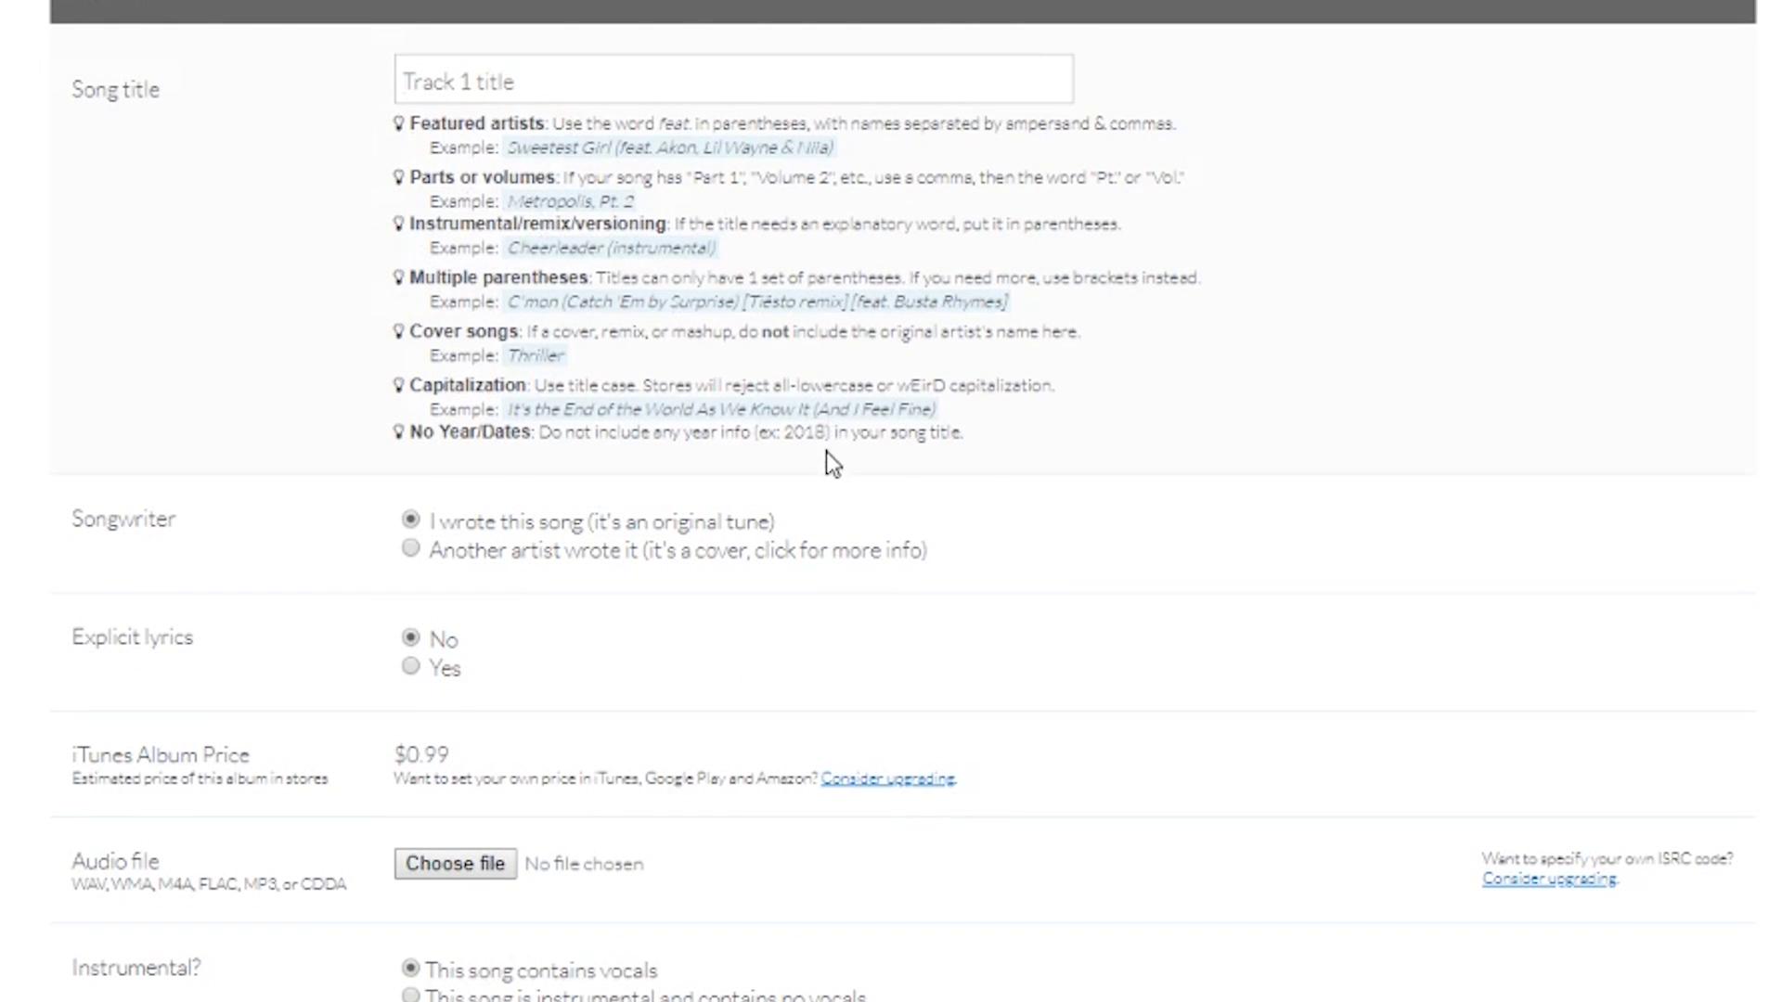
pyautogui.scroll(-2, 824, 444)
pyautogui.scroll(-2, 433, 375)
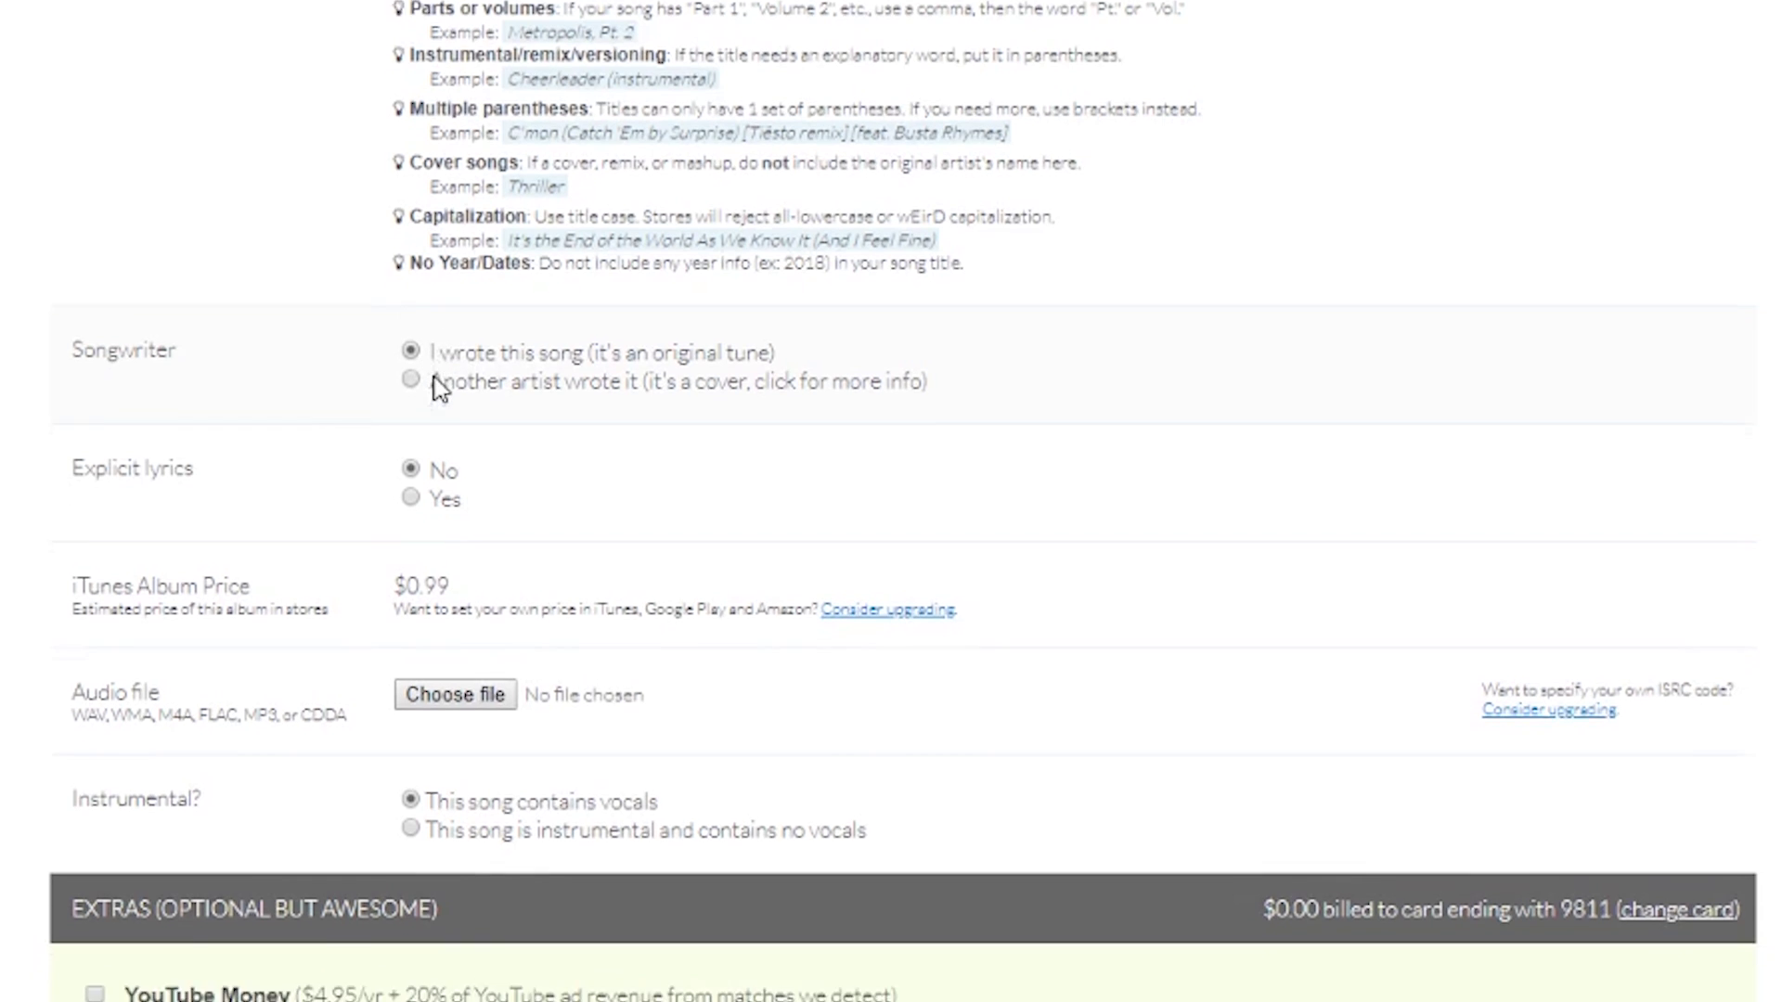
pyautogui.scroll(-2, 423, 357)
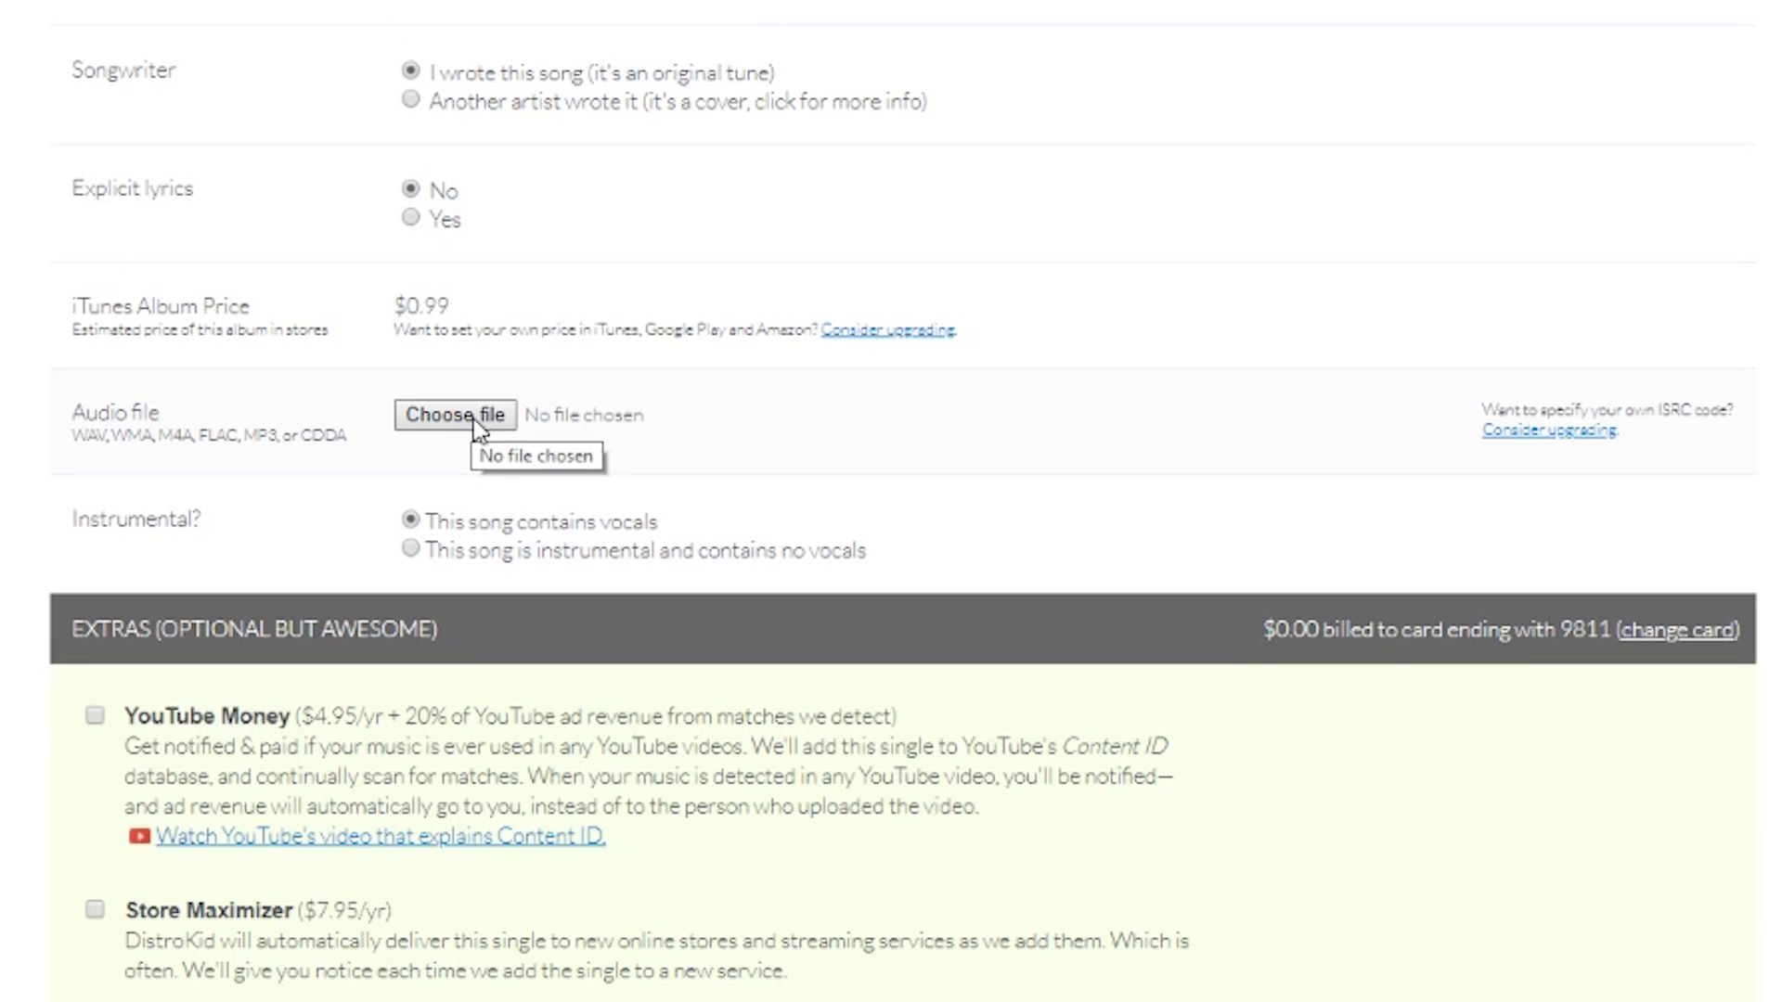
pyautogui.scroll(-6, 475, 422)
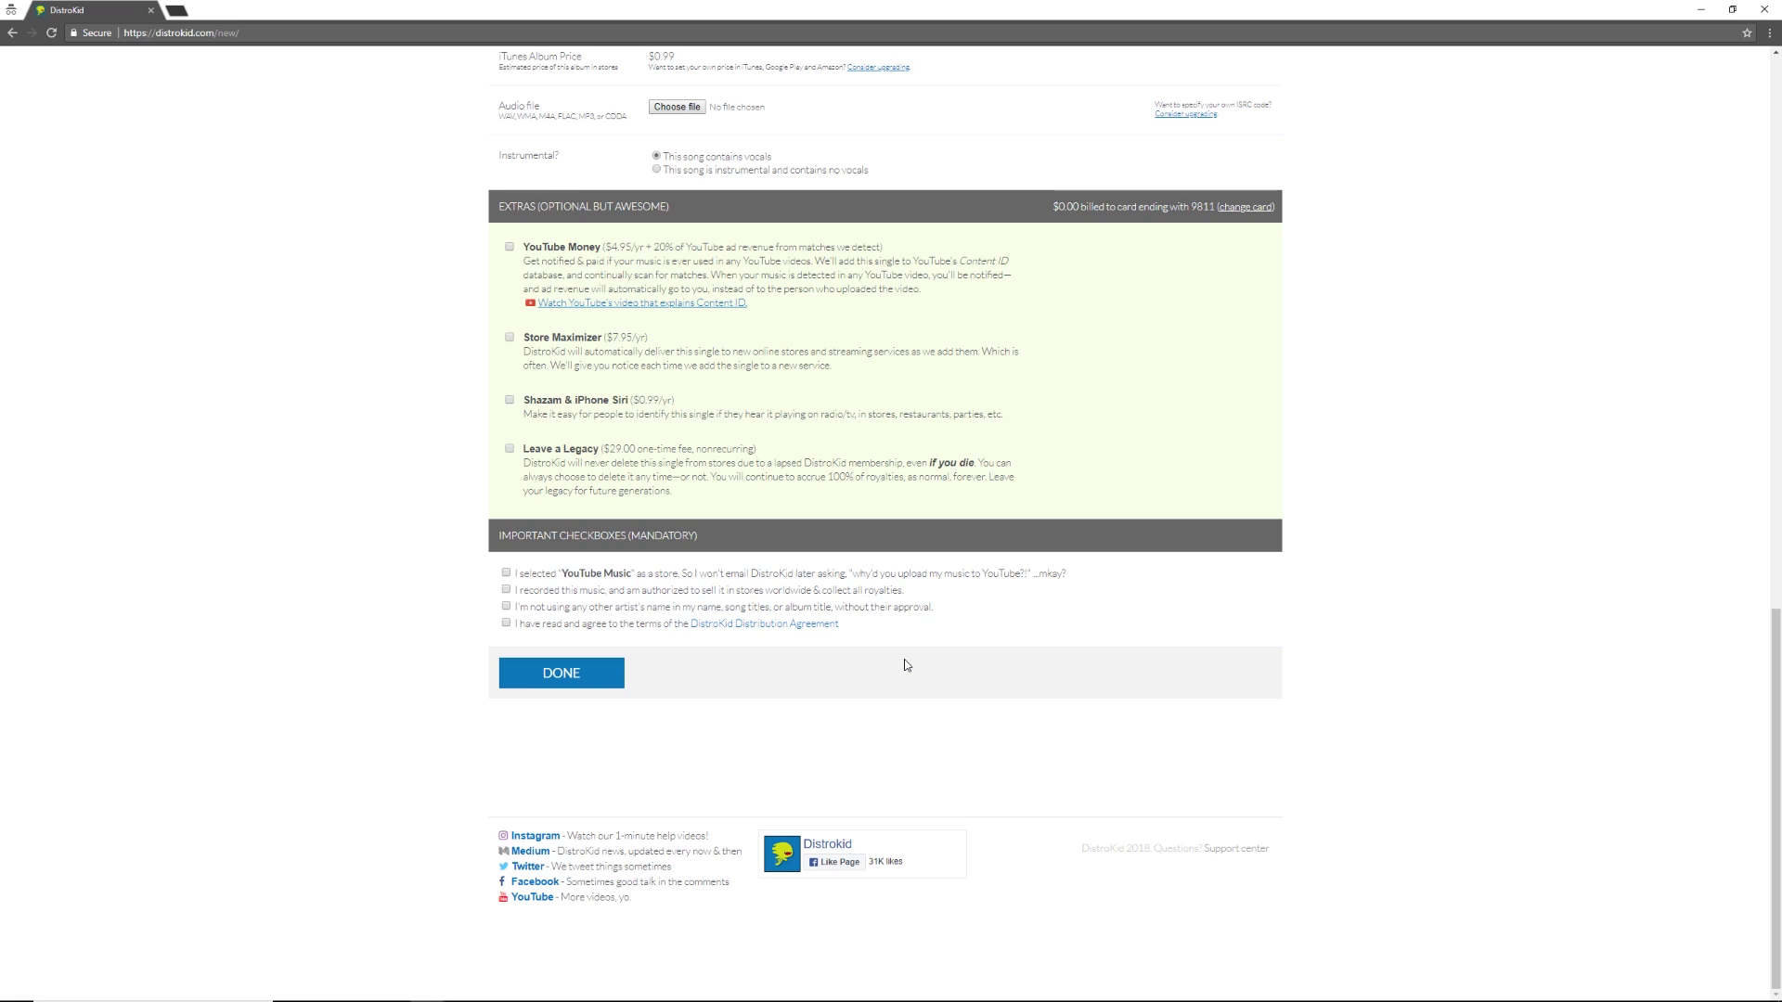
pyautogui.scroll(15, 783, 553)
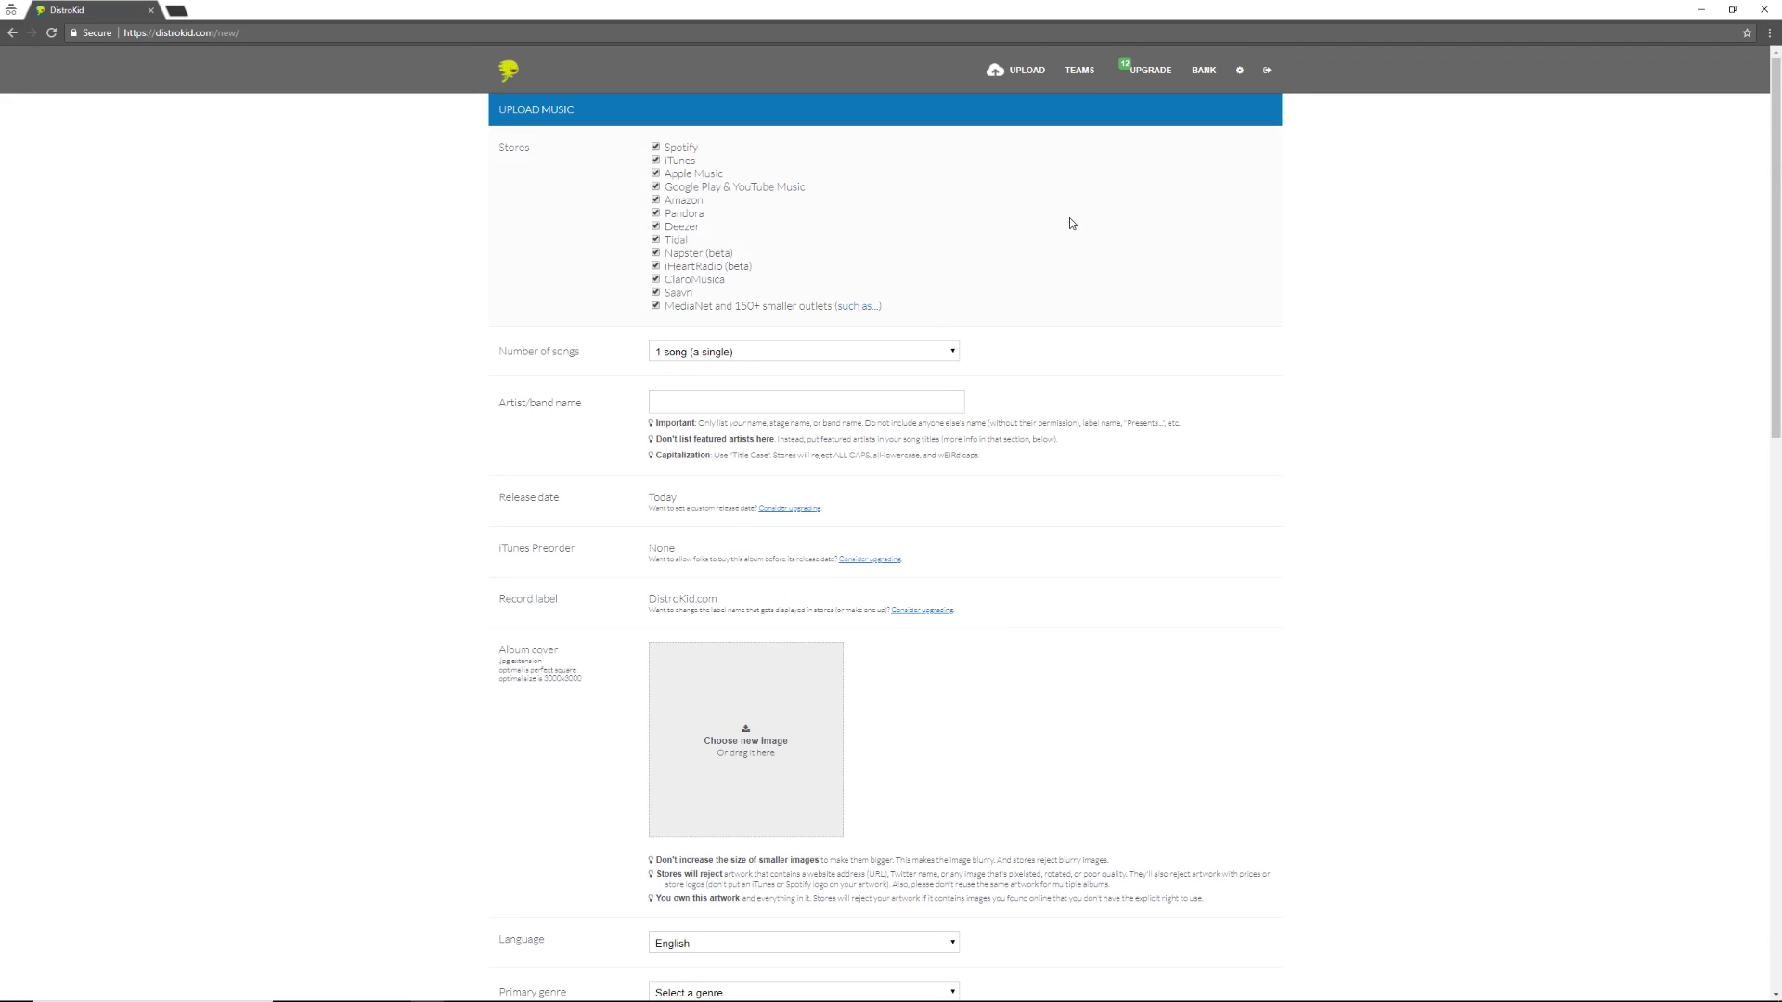
pyautogui.scroll(-1, 1166, 398)
pyautogui.scroll(1, 1218, 449)
pyautogui.scroll(-1, 1344, 584)
pyautogui.scroll(1, 1347, 587)
pyautogui.scroll(-1, 1341, 554)
pyautogui.scroll(1, 1341, 557)
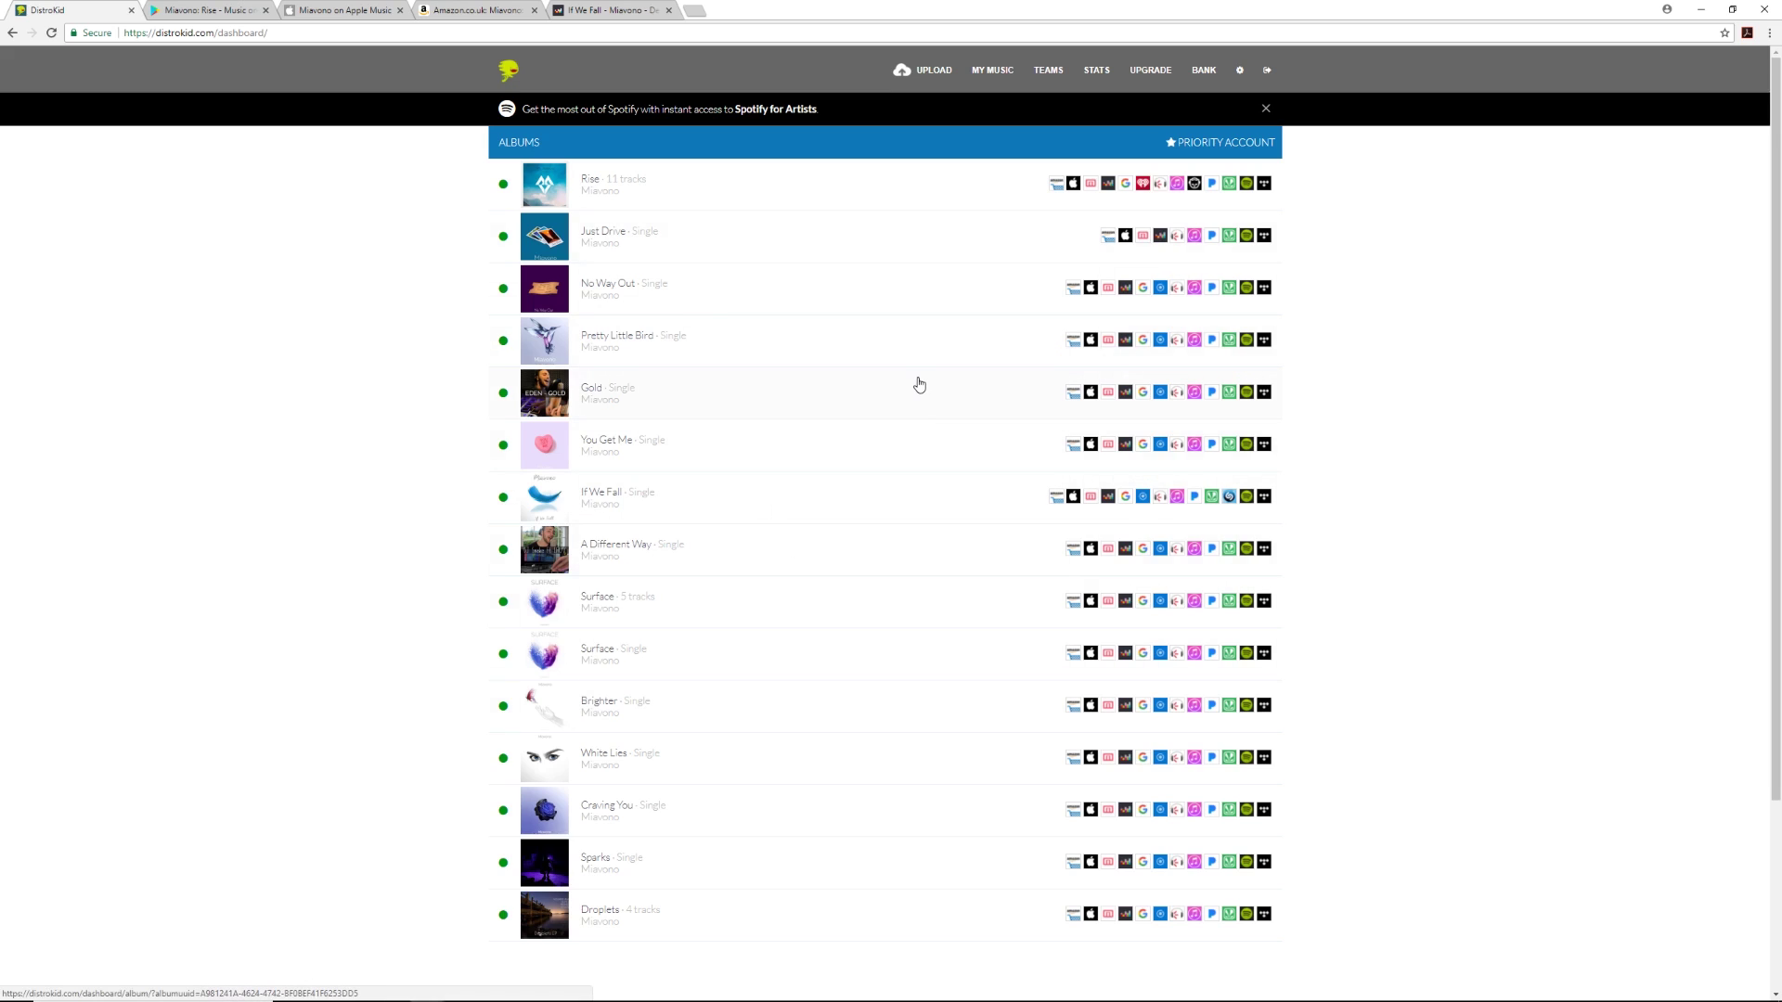
# - Open the Surface single from the albums list and examine its delivery status, store links and additional features
pyautogui.scroll(-1, 918, 418)
pyautogui.scroll(1, 903, 450)
pyautogui.click(674, 660)
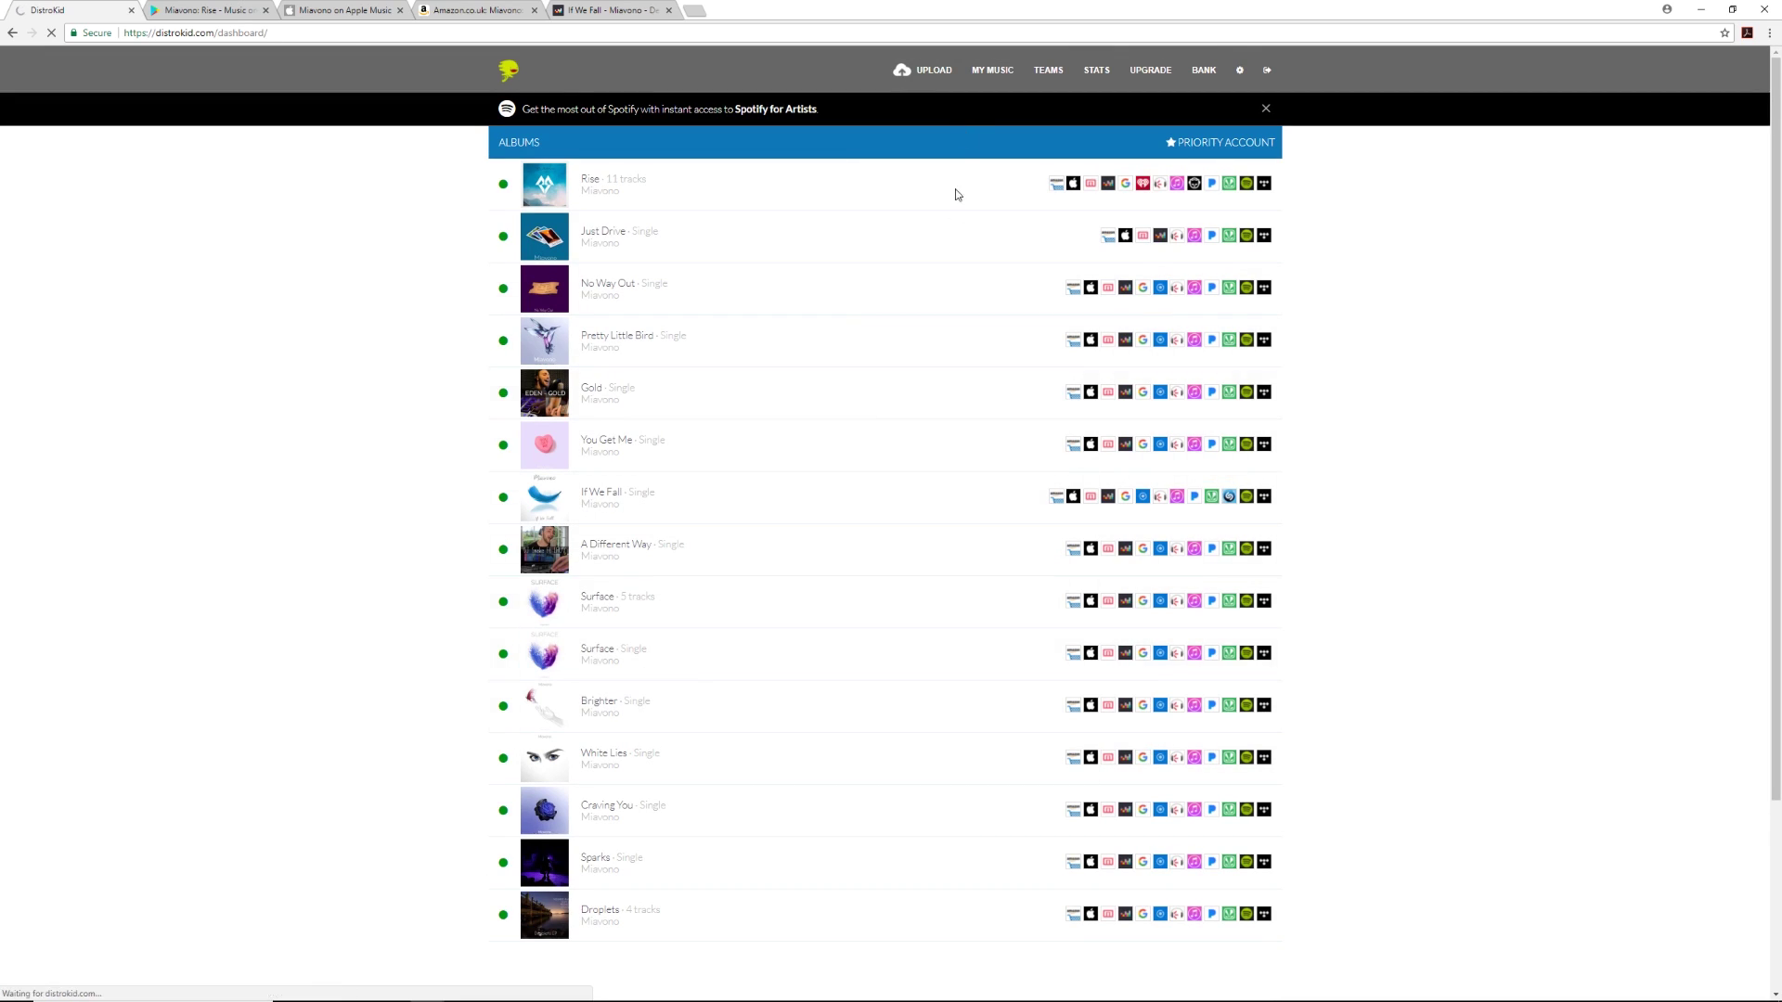
pyautogui.scroll(-1, 874, 416)
pyautogui.scroll(-2, 873, 415)
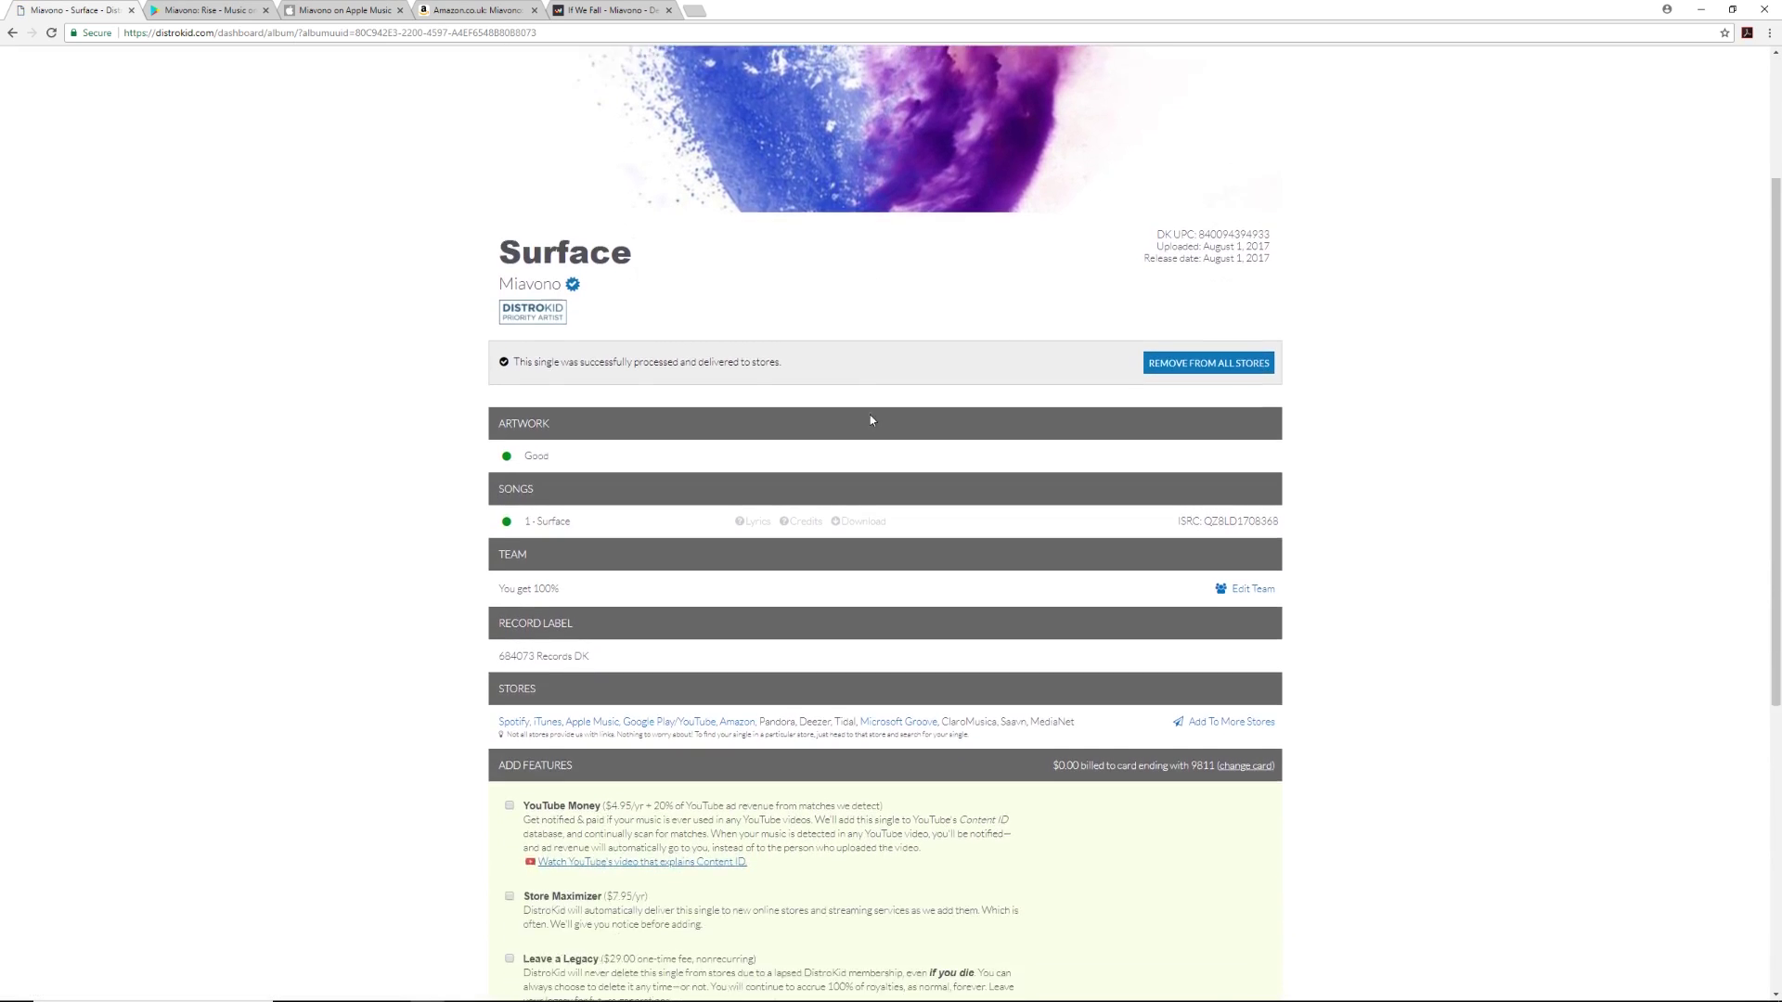
pyautogui.scroll(-1, 774, 311)
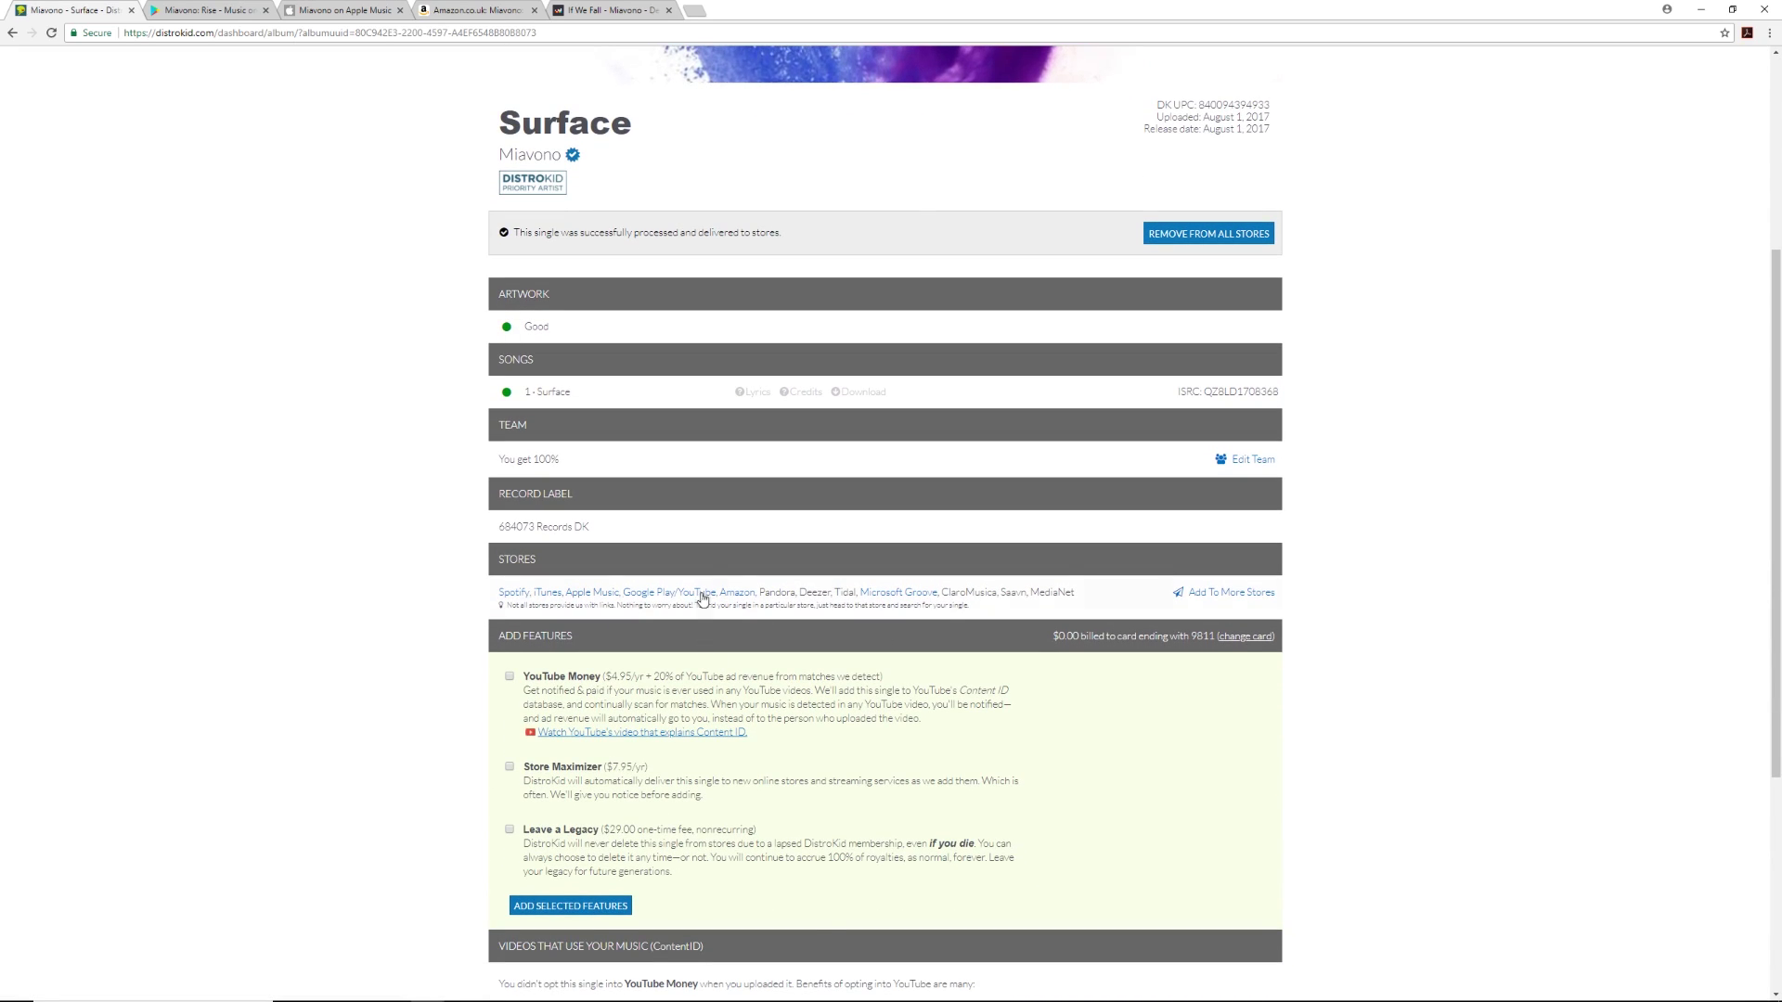
pyautogui.scroll(2, 748, 514)
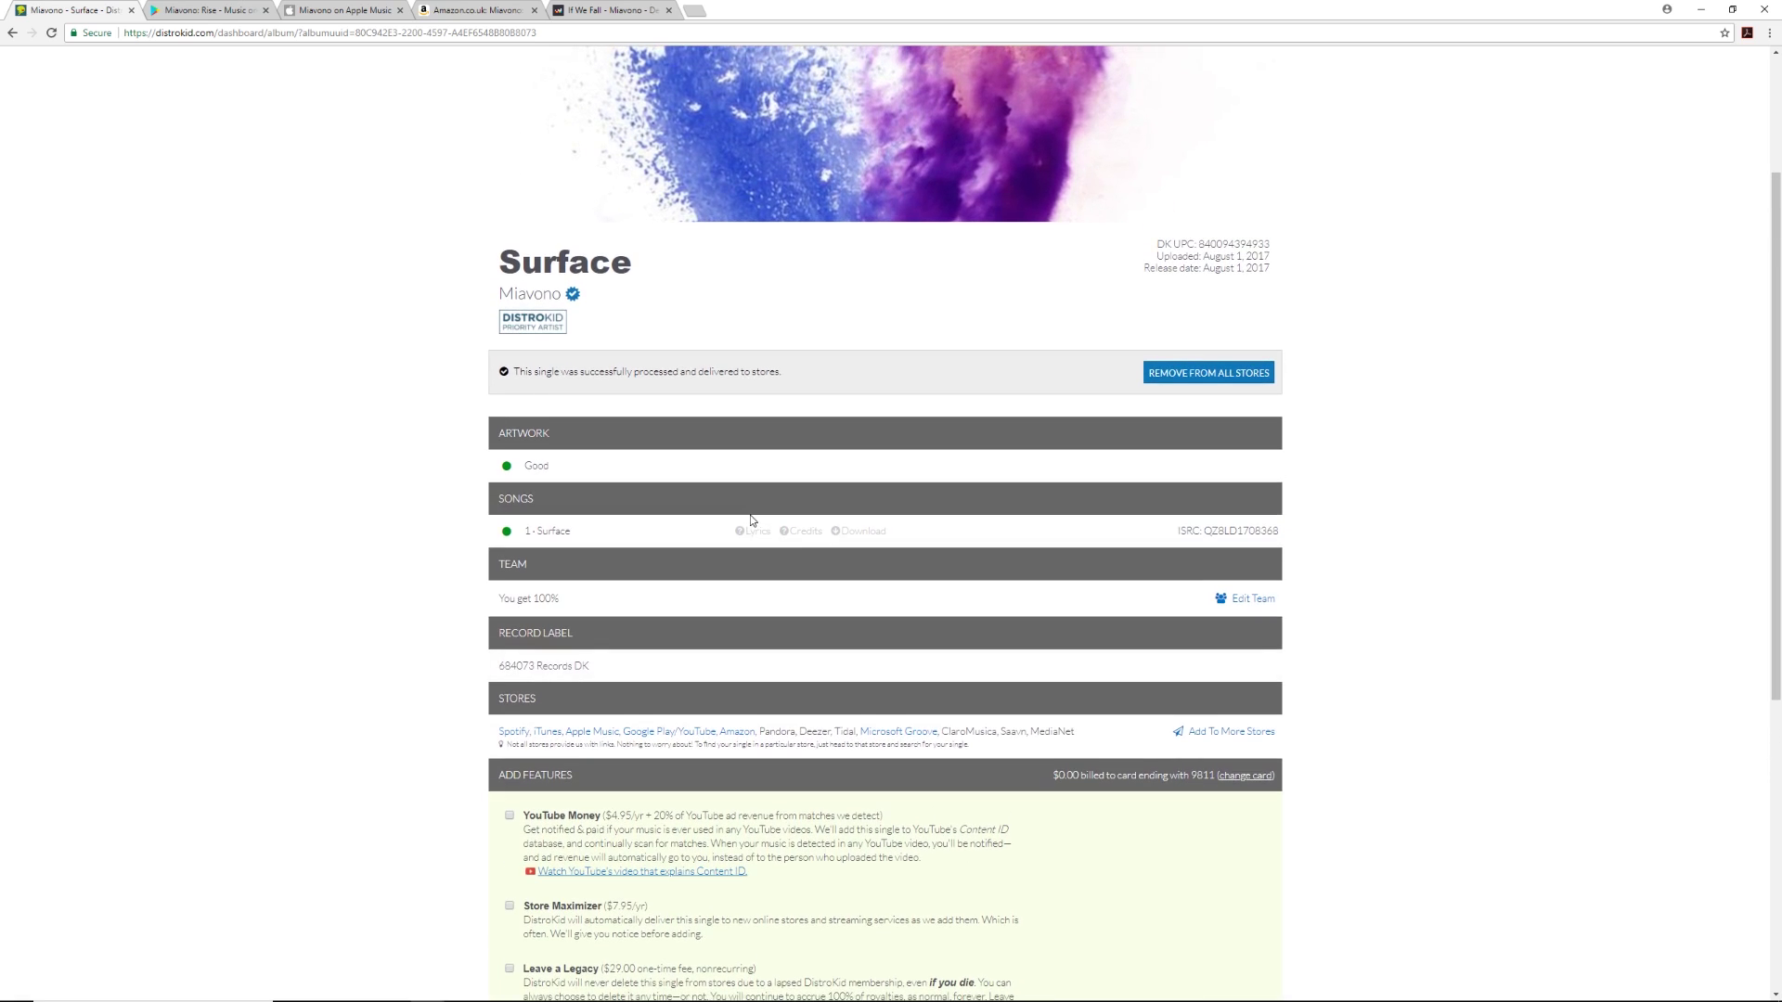
# - Switch to Spotify, dismiss the advertisement and play Surface from Miavono's popular tracks
pyautogui.hotkey('alt', 'Tab')
pyautogui.hotkey('alt', 'Tab')
pyautogui.hotkey('alt', 'Tab')
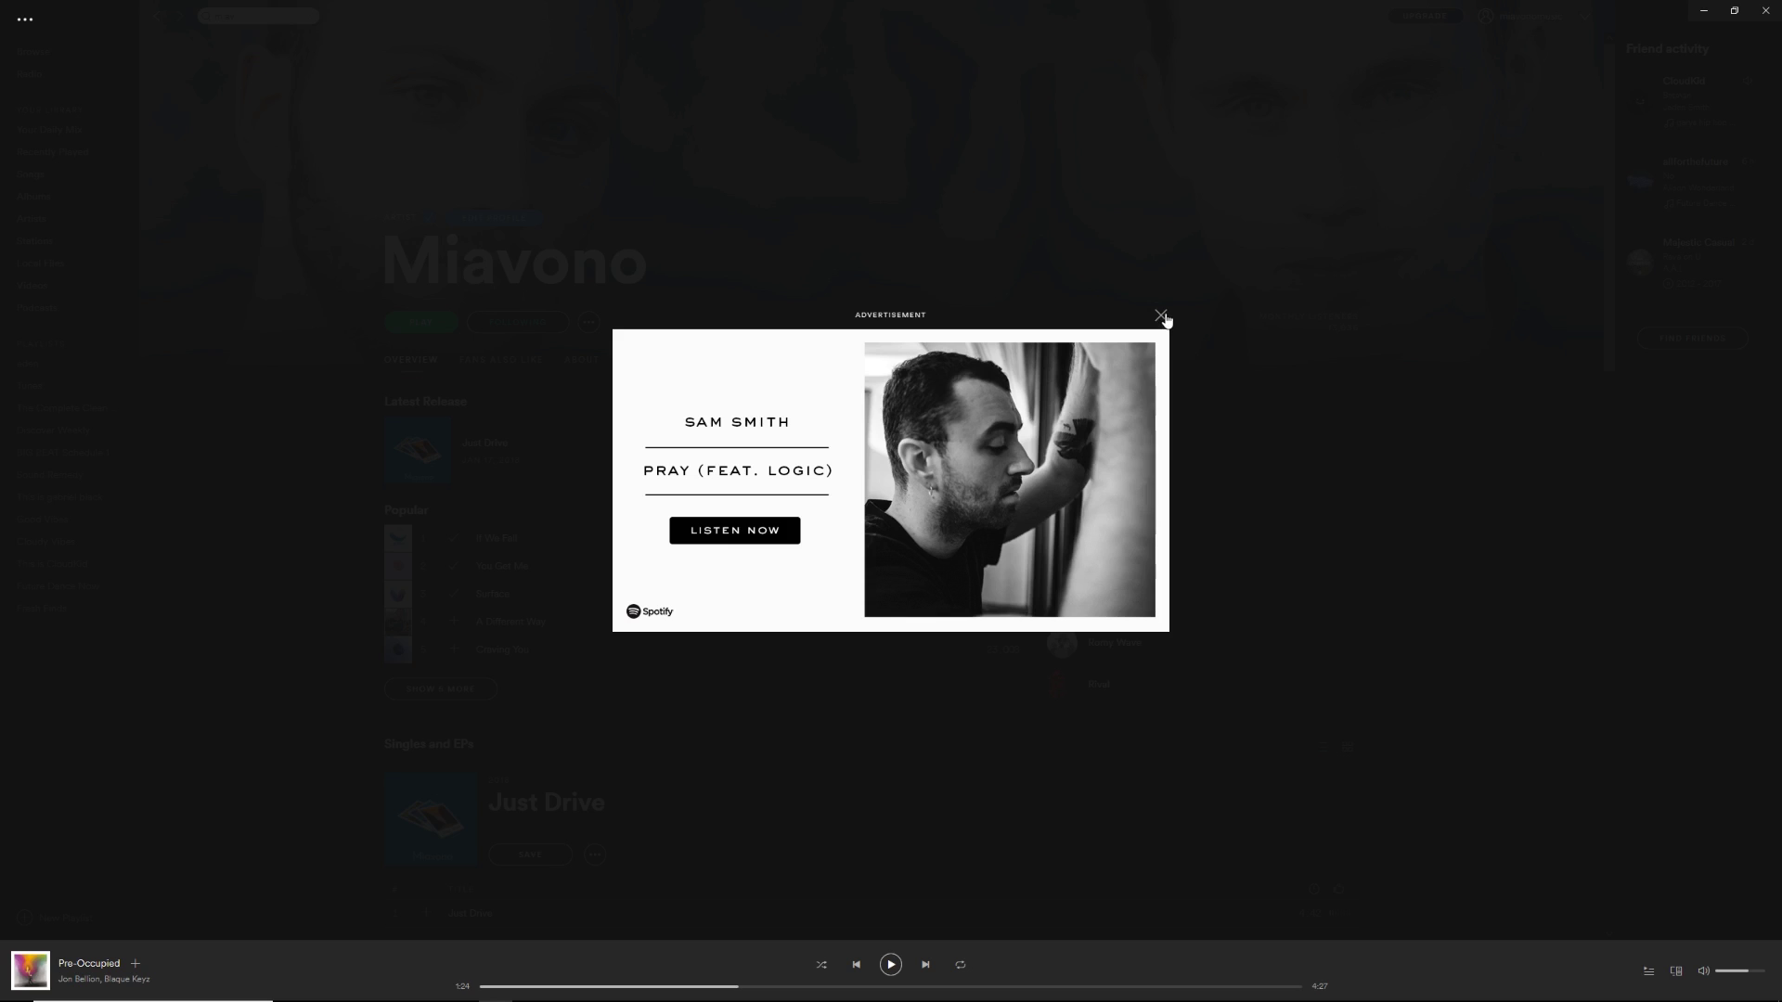
pyautogui.click(1161, 316)
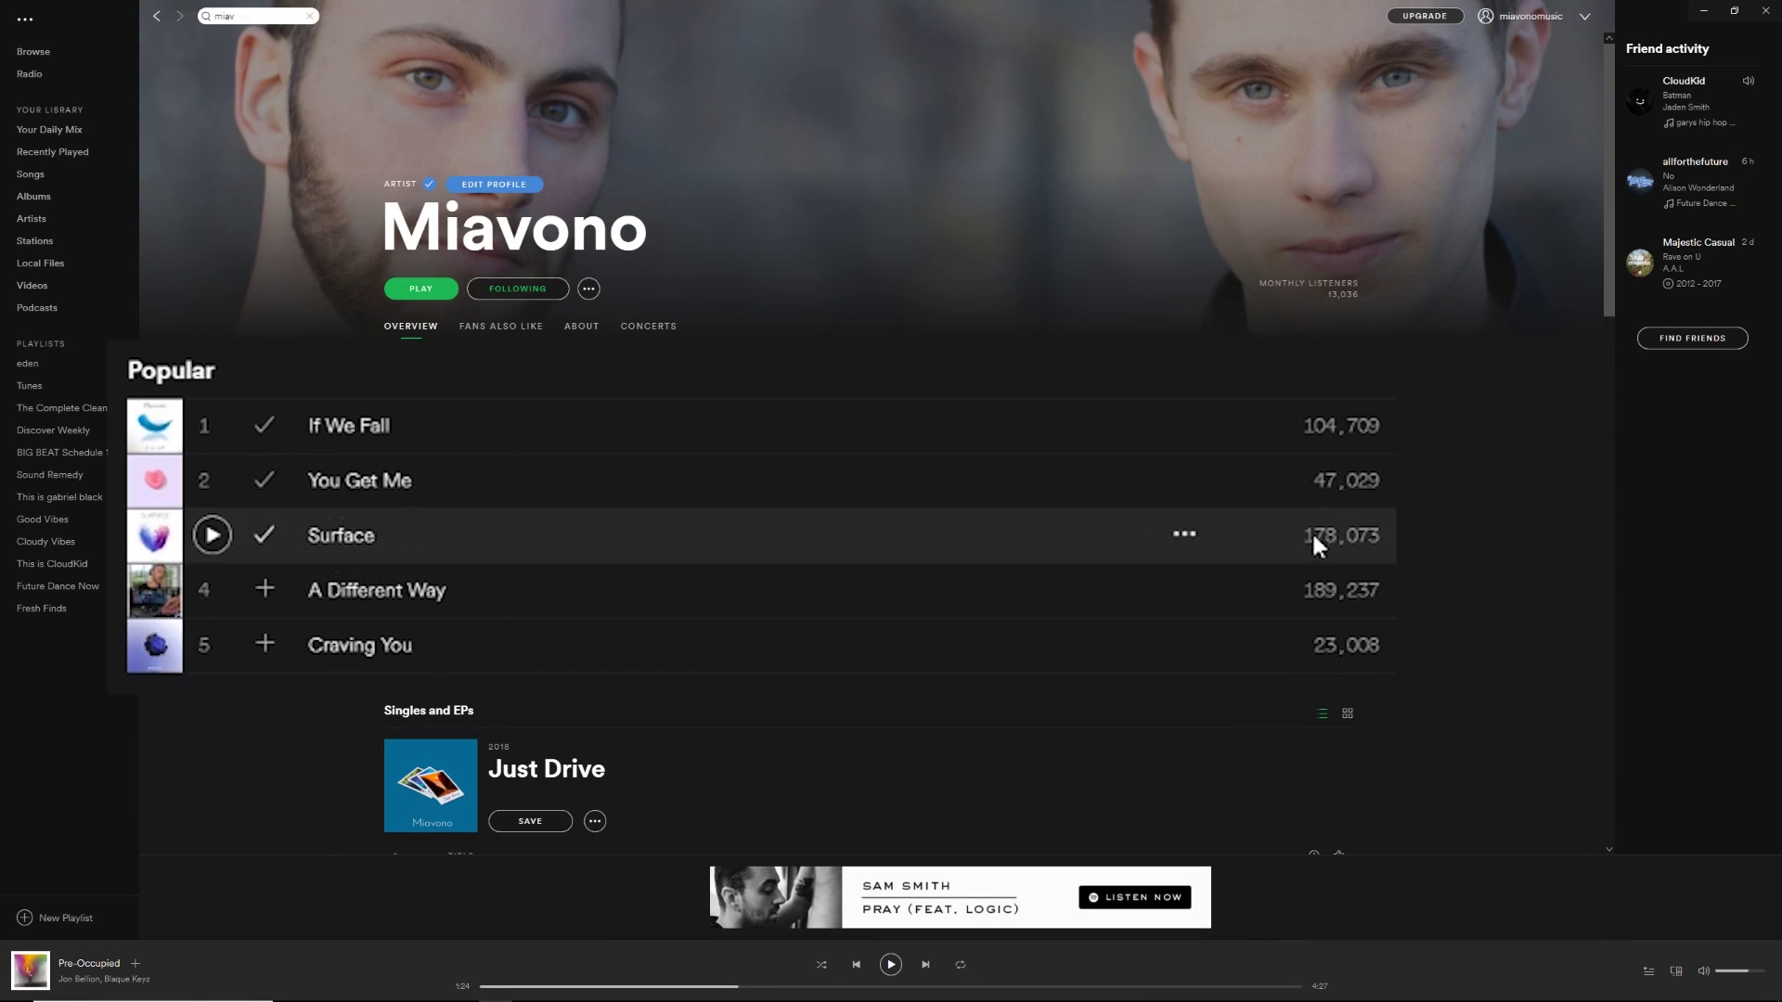
pyautogui.doubleClick(1128, 538)
# - Open the Surface single from Miavono's discography, check its copyright line, and return to browse the artist's other releases
pyautogui.scroll(-15, 905, 488)
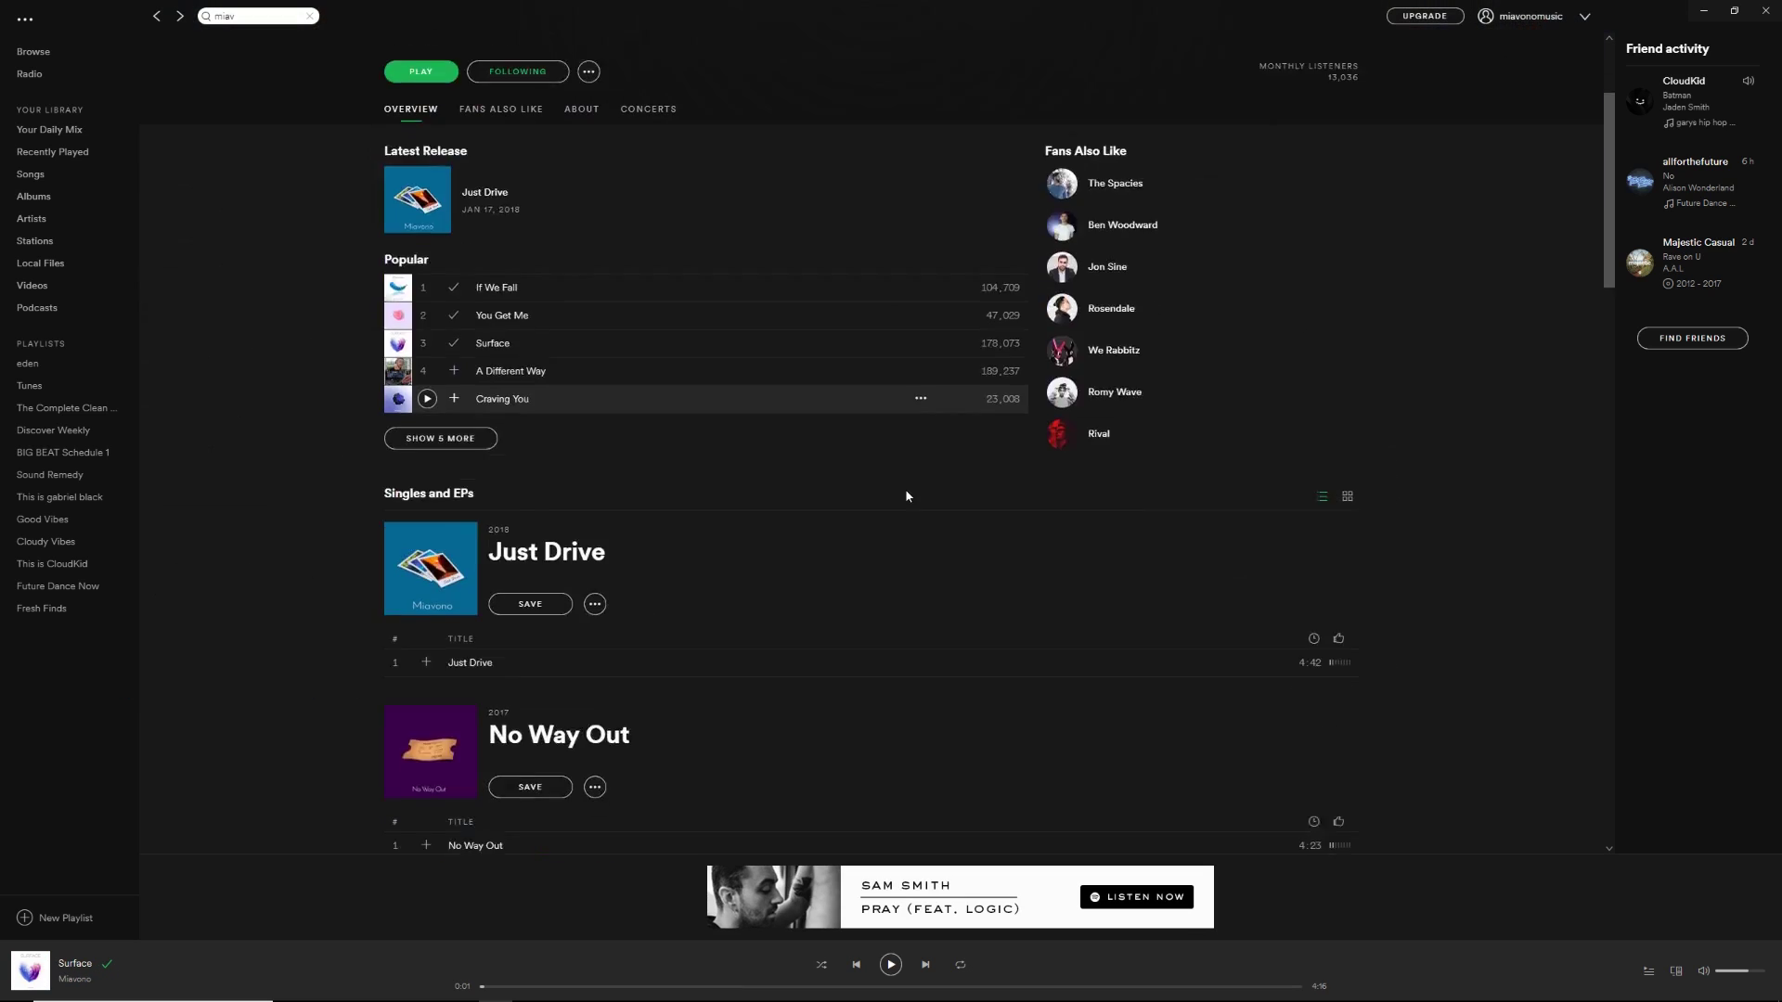
pyautogui.scroll(-4, 887, 513)
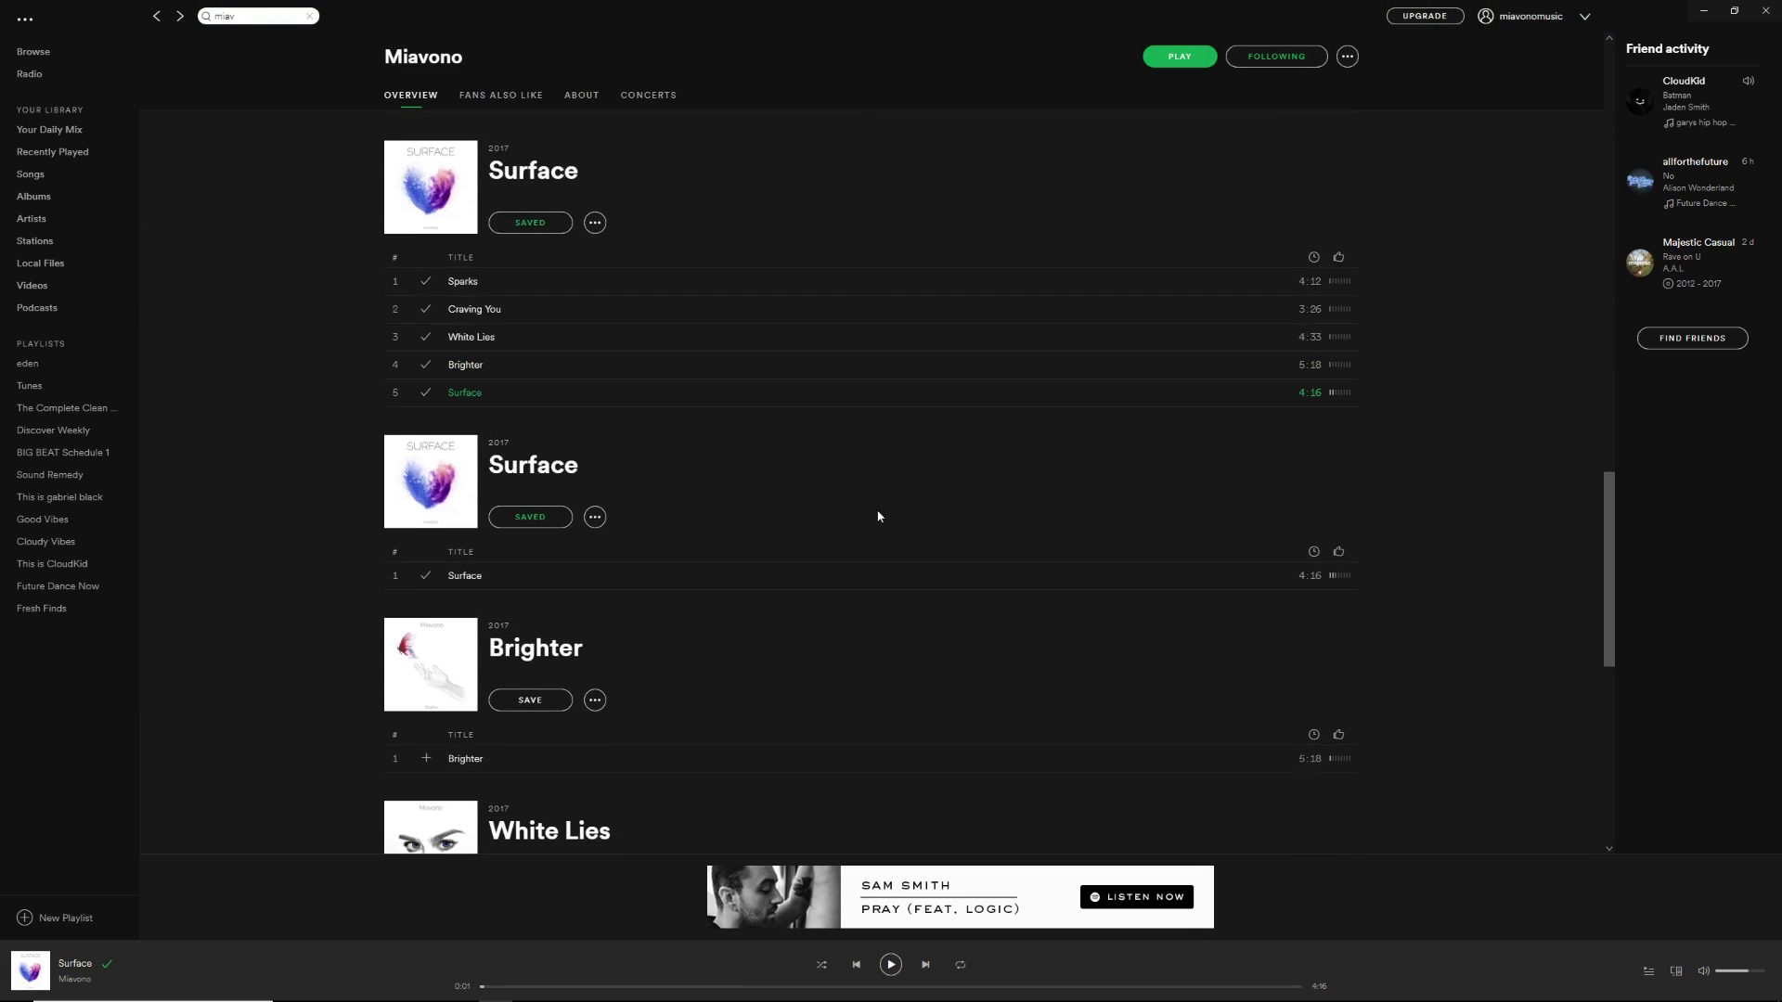
pyautogui.click(531, 396)
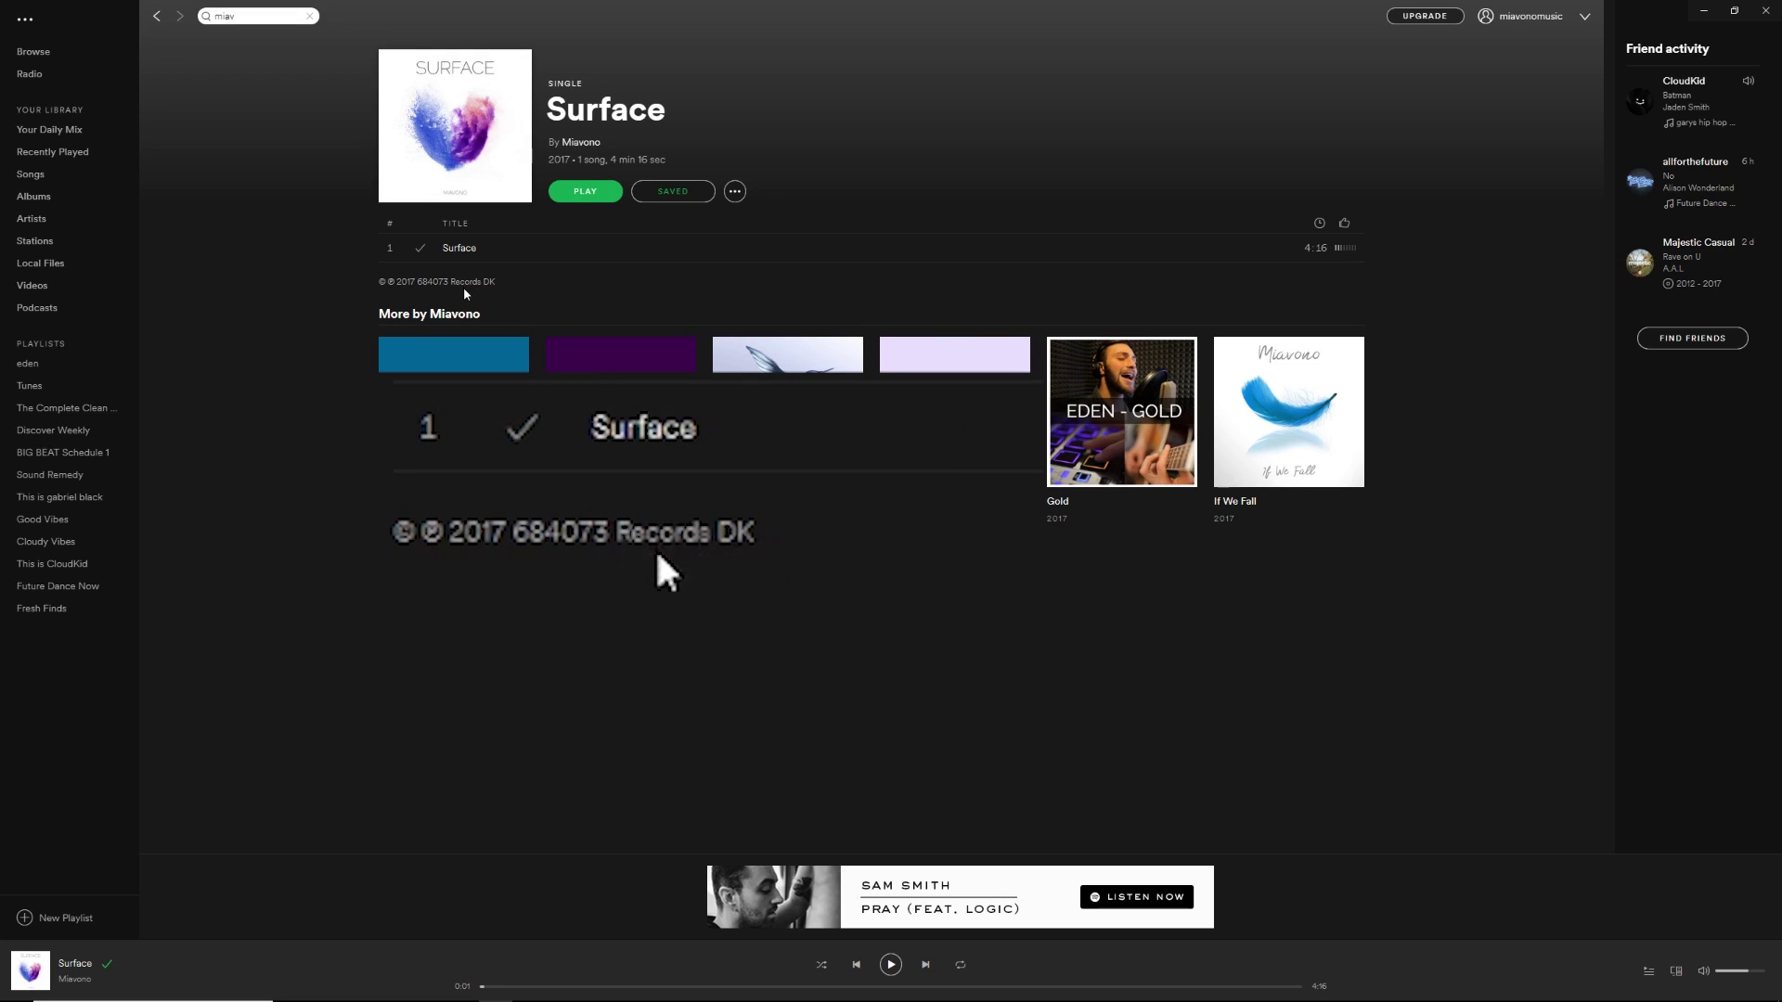
pyautogui.click(156, 17)
pyautogui.scroll(8, 820, 492)
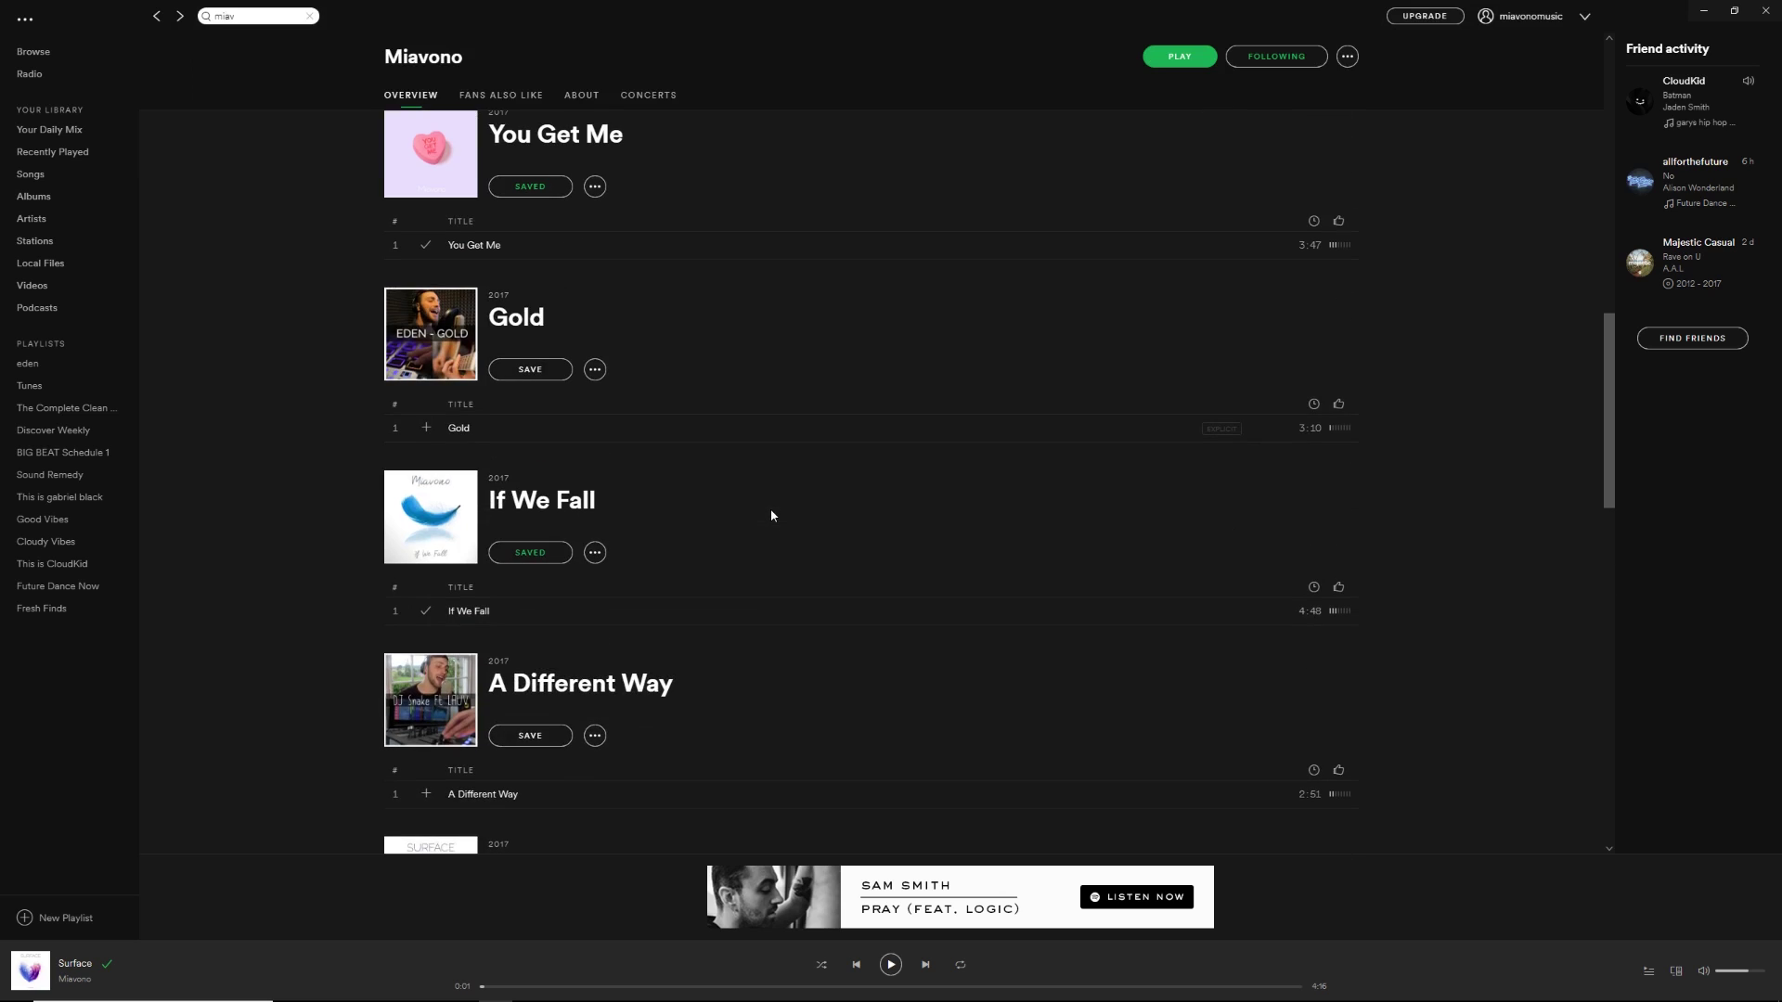
pyautogui.scroll(3, 720, 489)
pyautogui.click(535, 352)
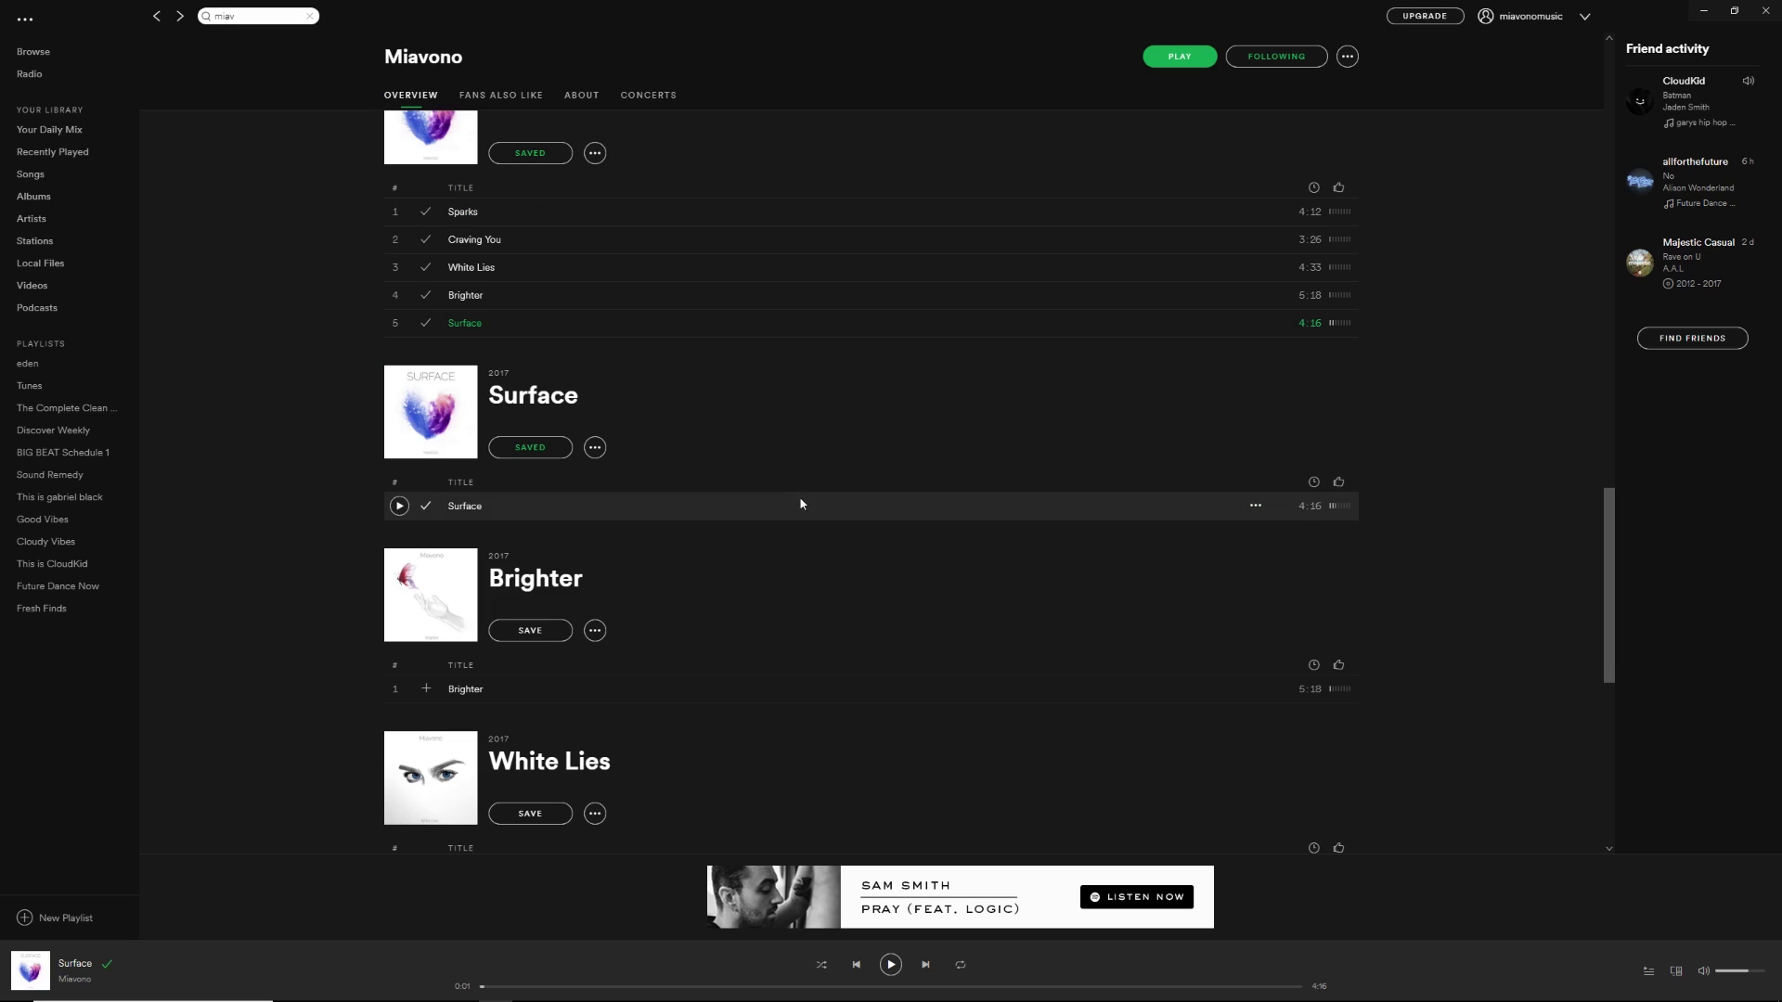
pyautogui.scroll(20, 912, 498)
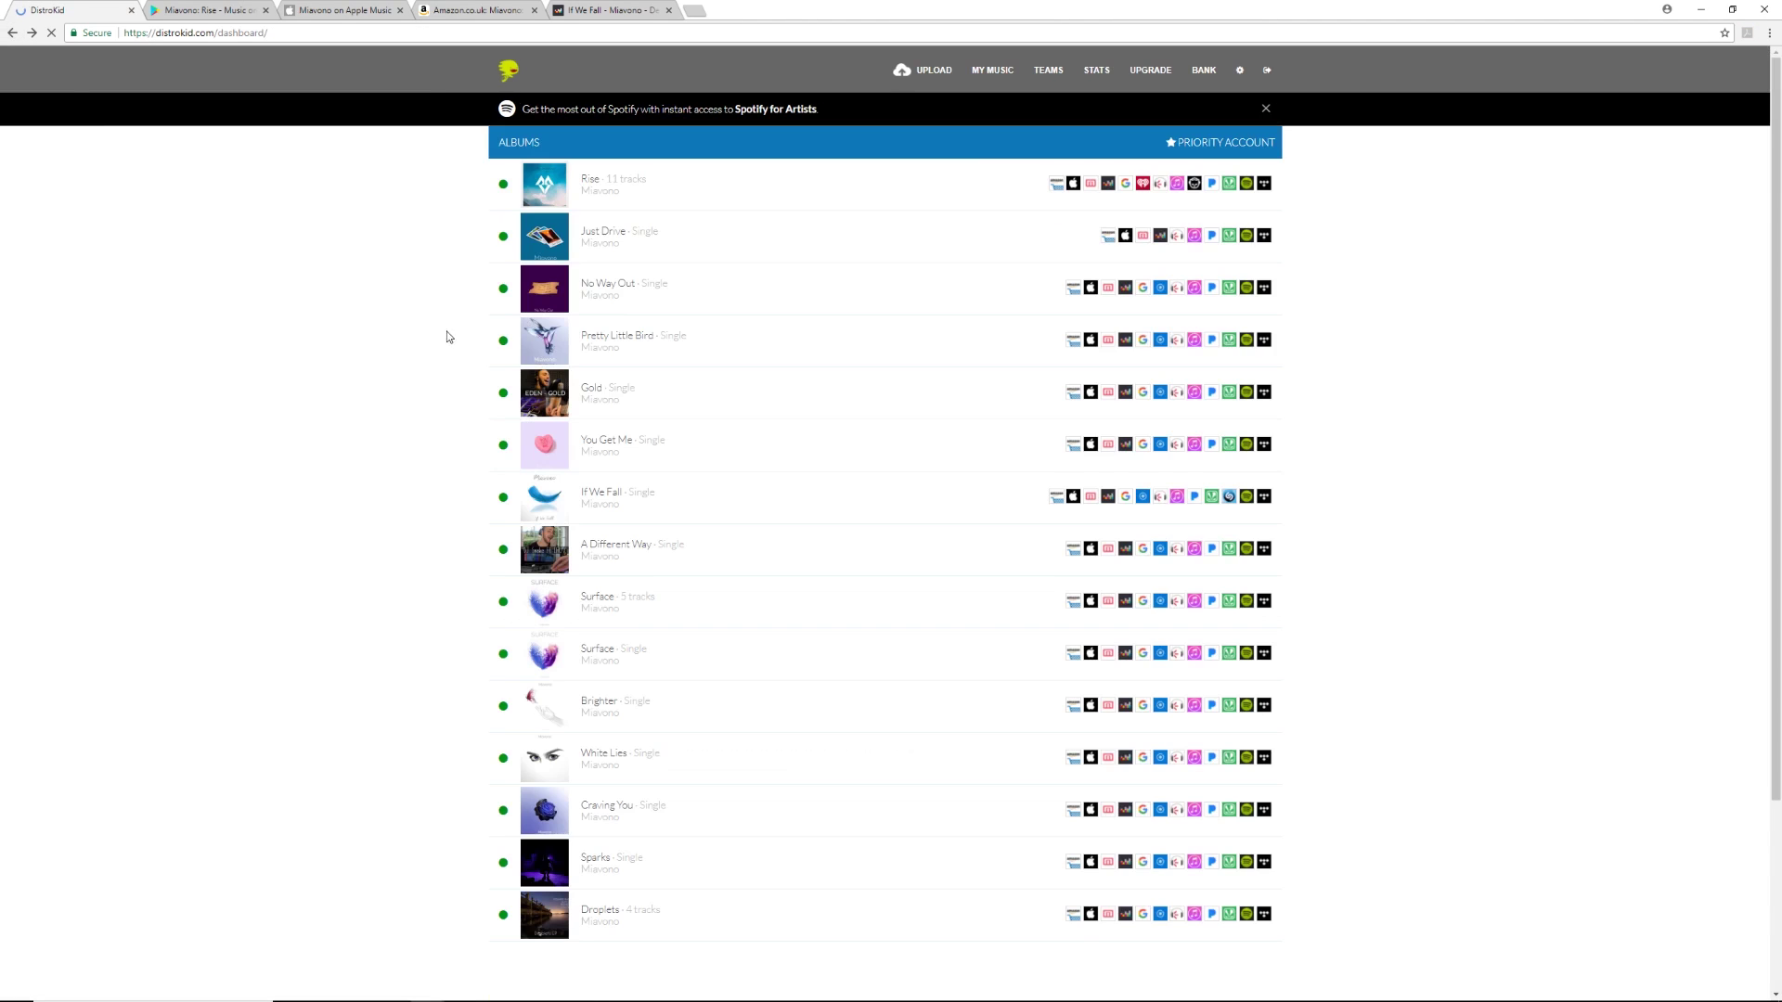
# - In DistroKid's albums list, open Rise and compare its dates and tracks with the Google Play and Apple Music pages
pyautogui.click(738, 188)
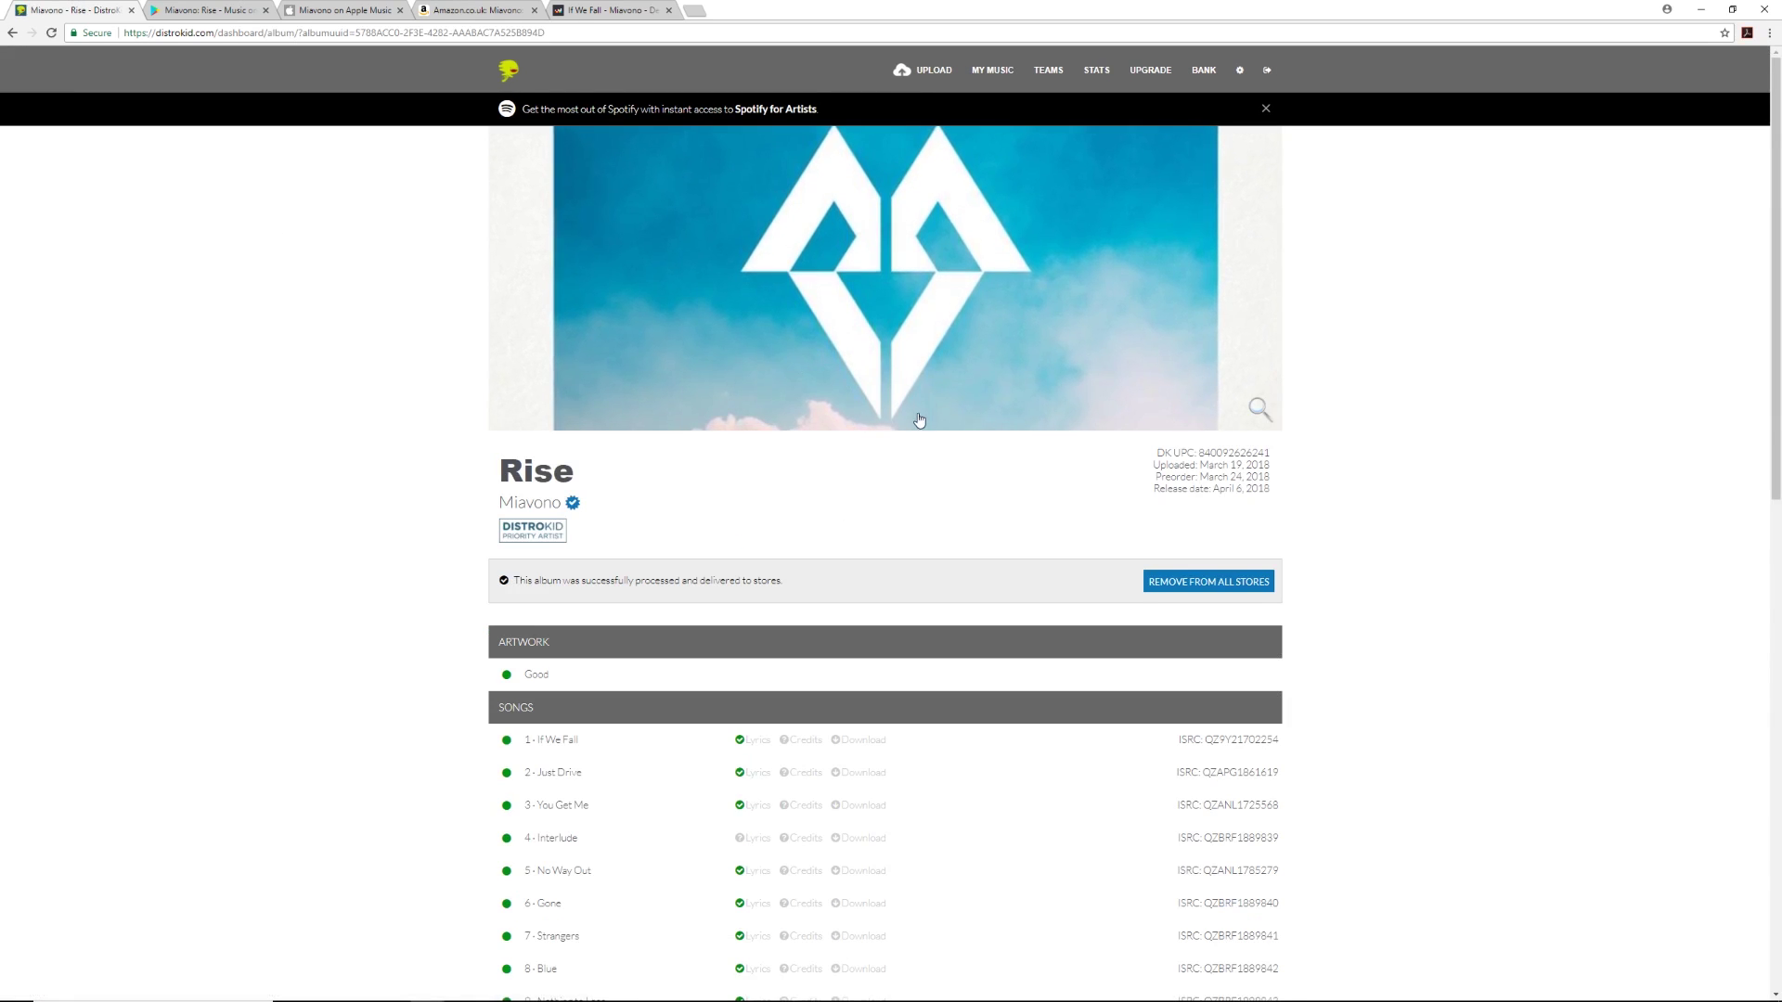
pyautogui.scroll(-3, 891, 426)
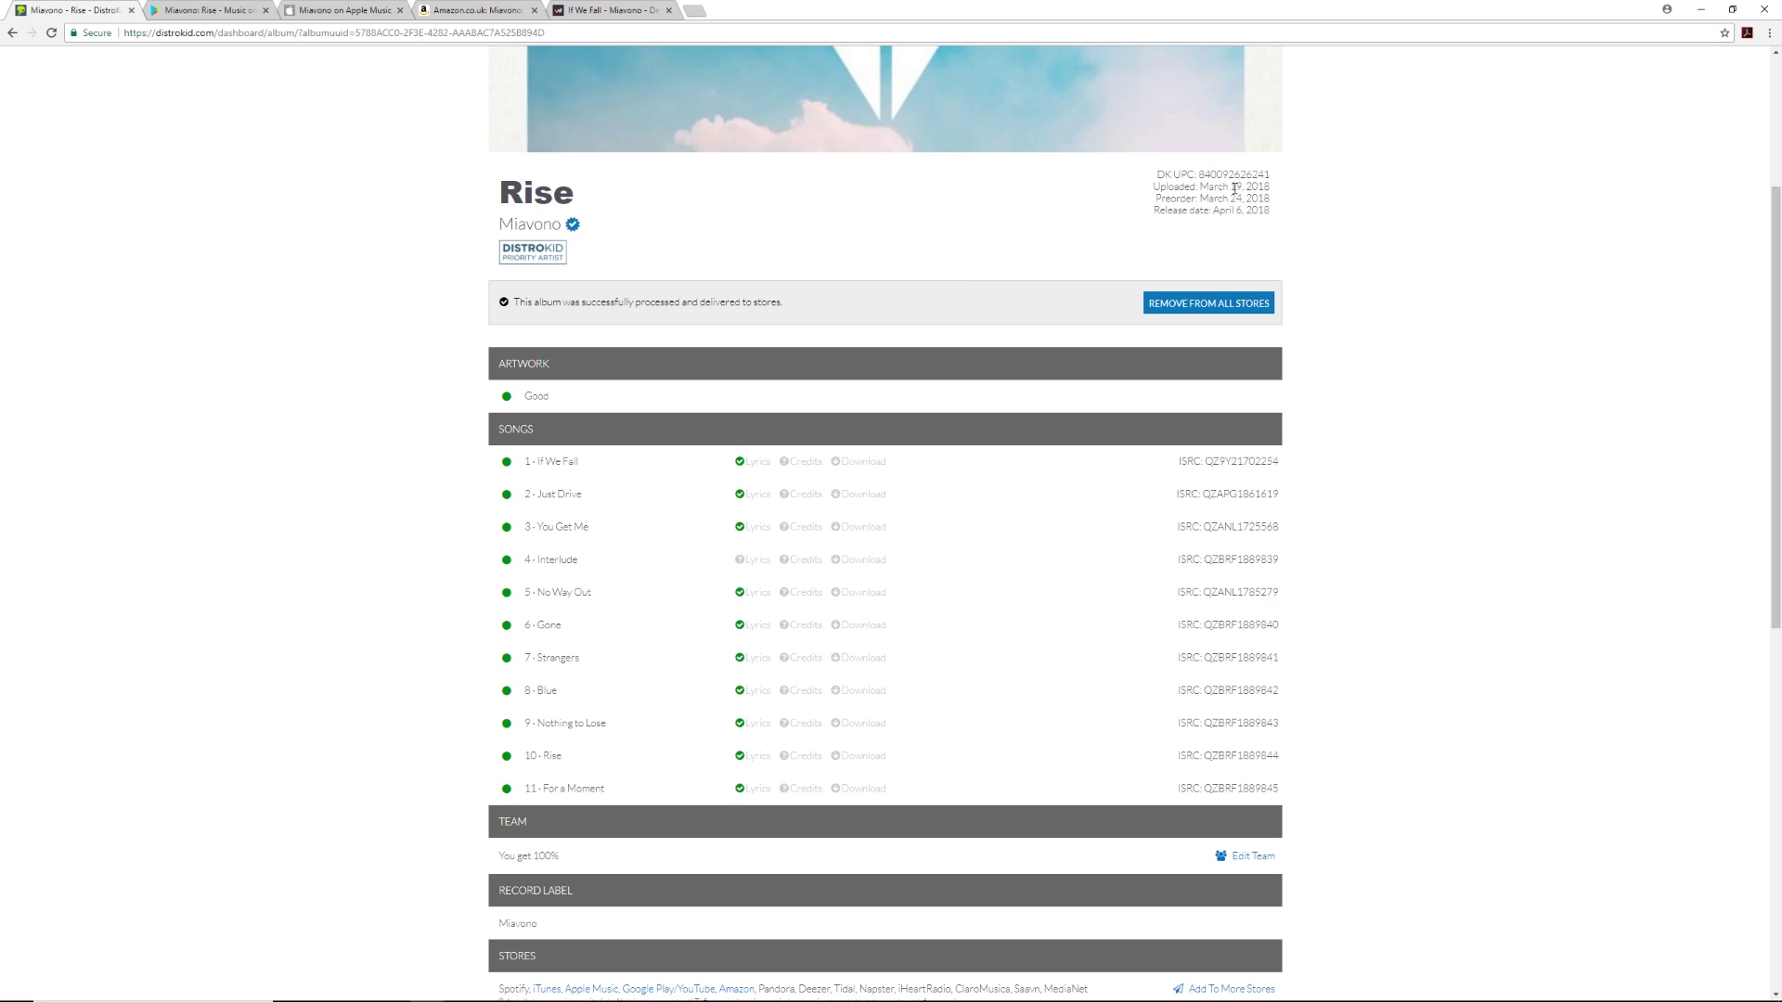
pyautogui.hotkey('ctrl', 'Tab')
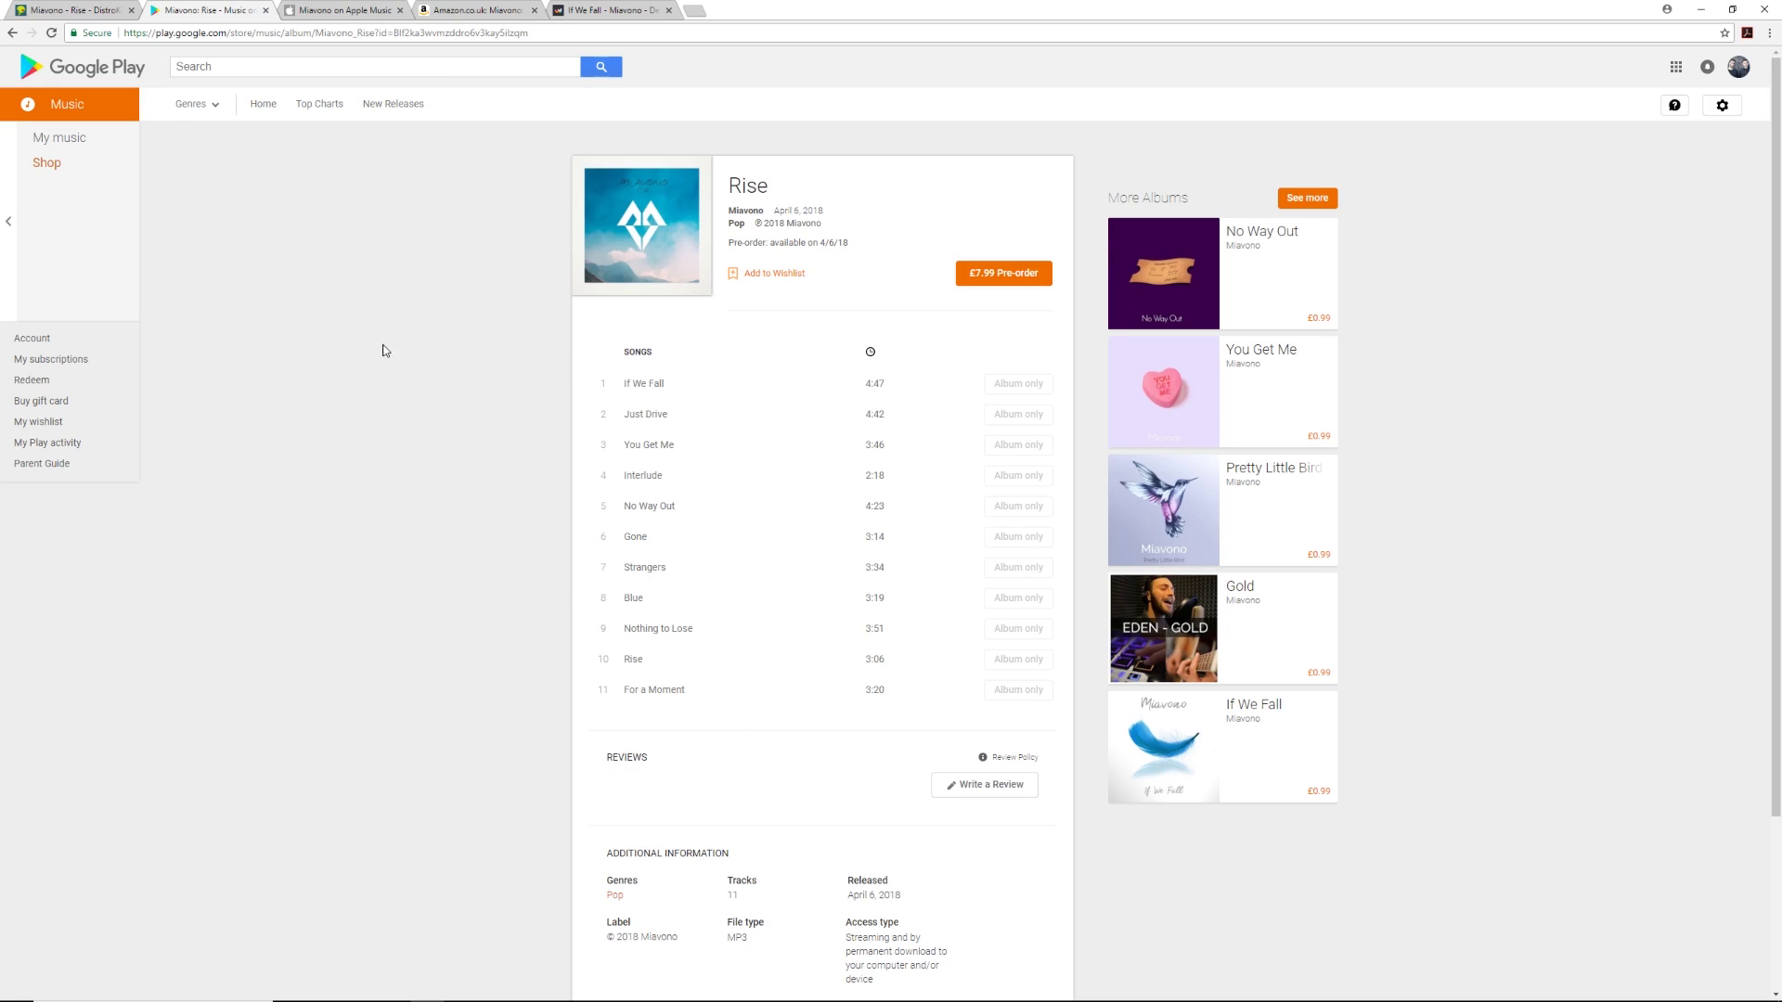
pyautogui.click(299, 9)
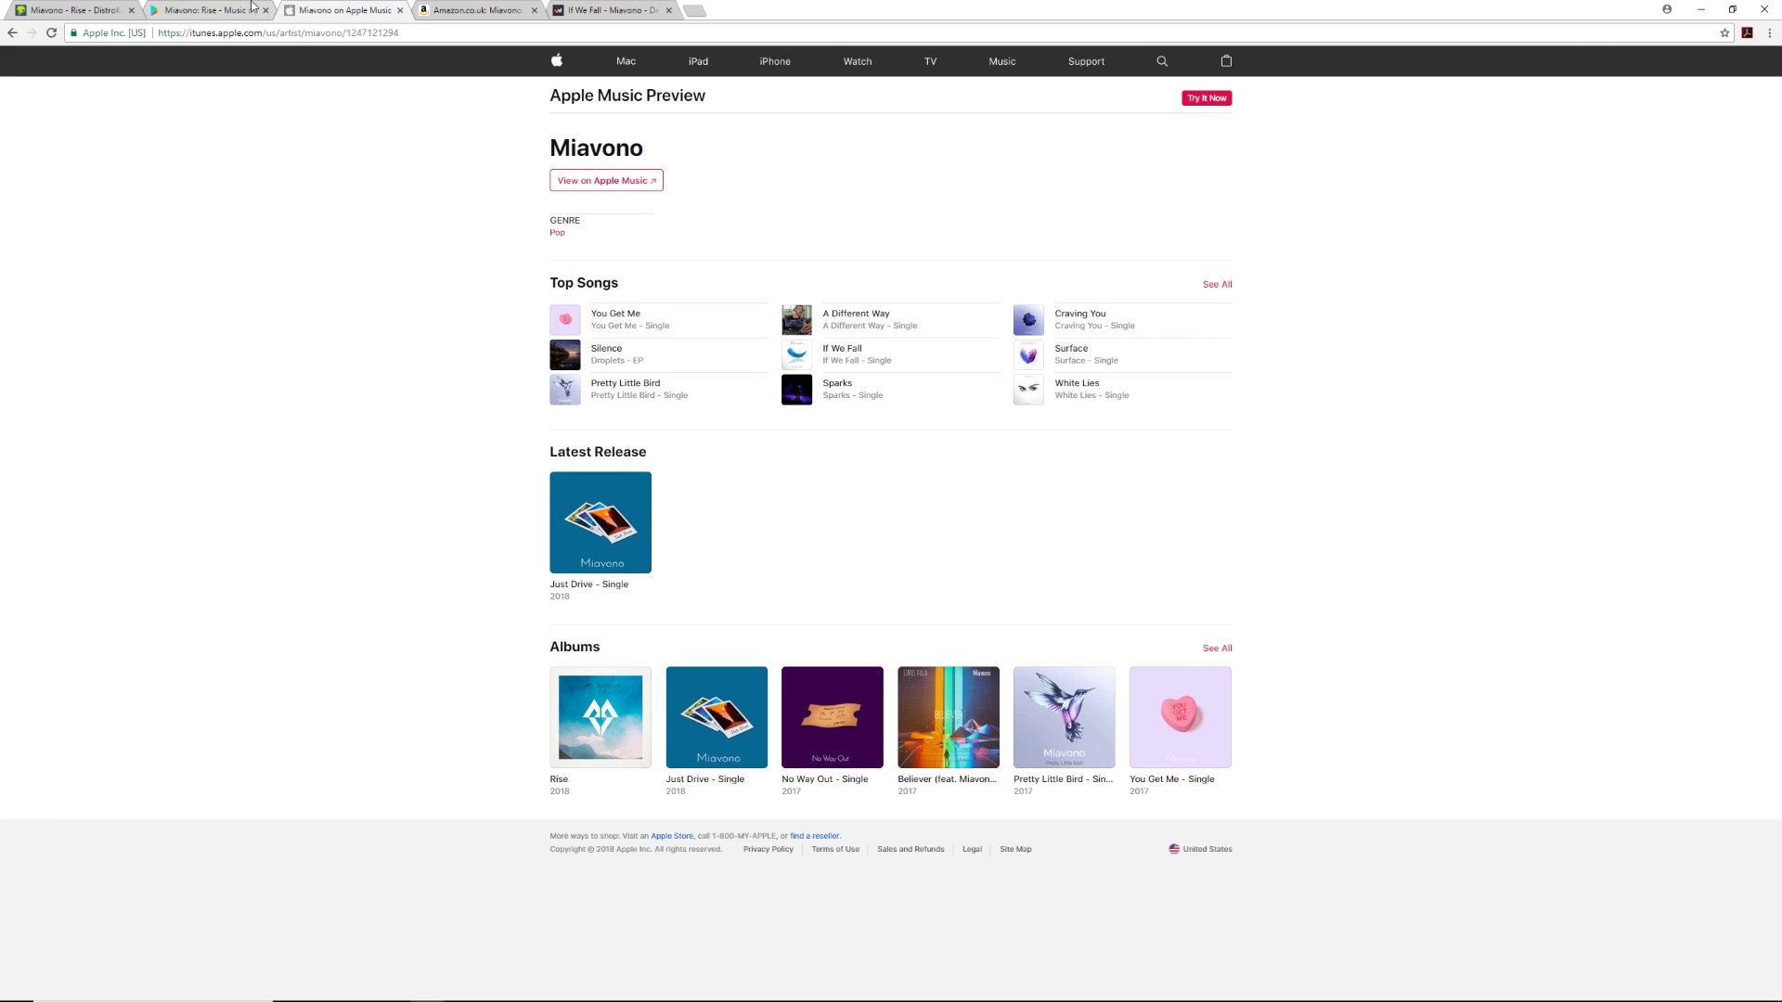
pyautogui.click(253, 8)
pyautogui.click(89, 9)
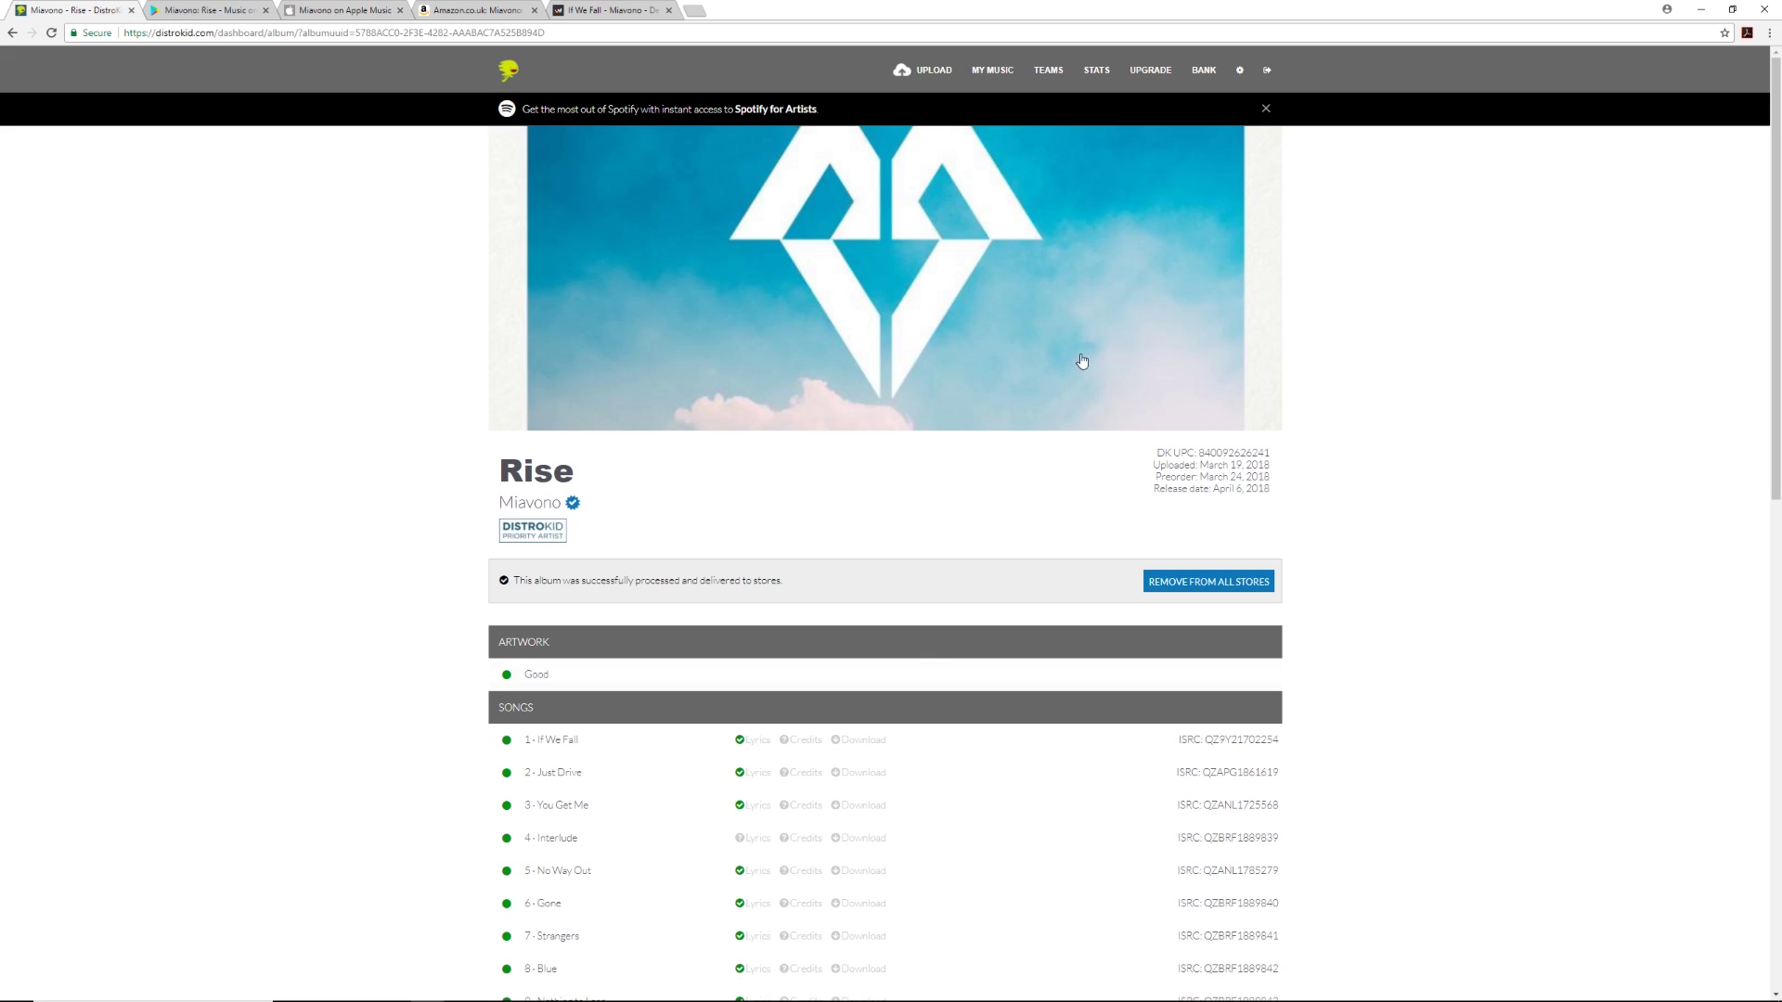
# - Compare the Musician, Musician Plus and Label plans on the upgrade page and return to the music upload form
pyautogui.click(940, 72)
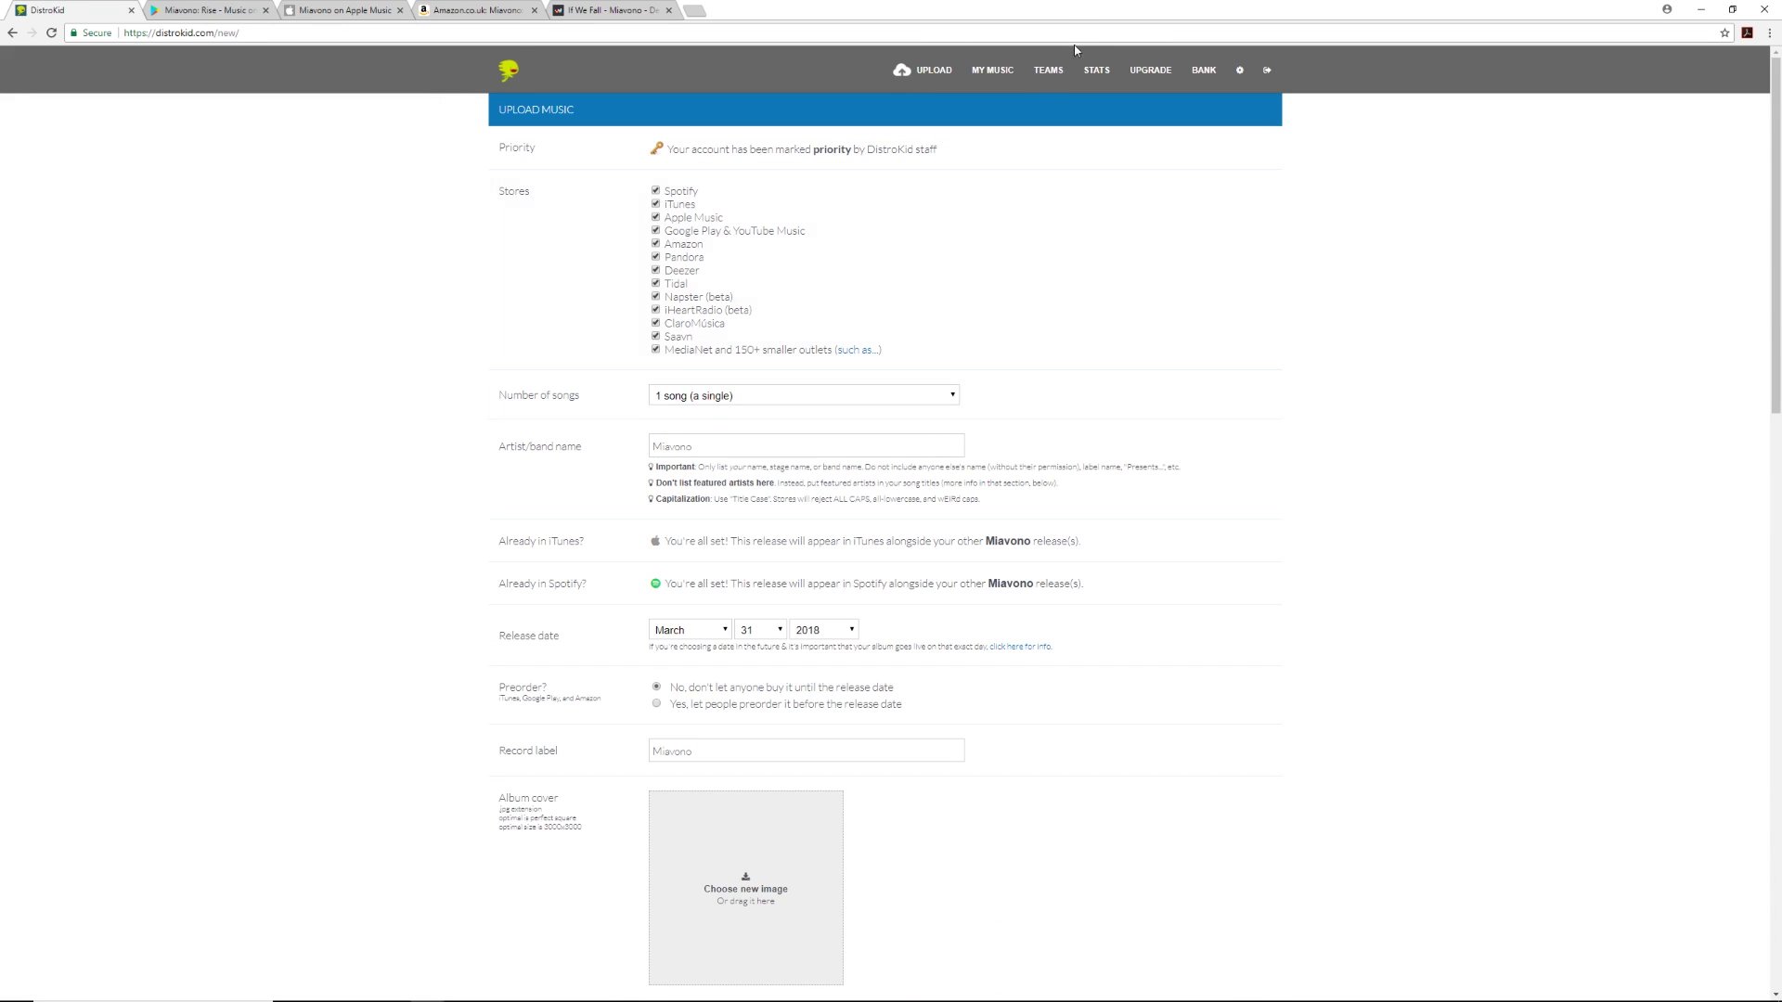
pyautogui.click(1143, 71)
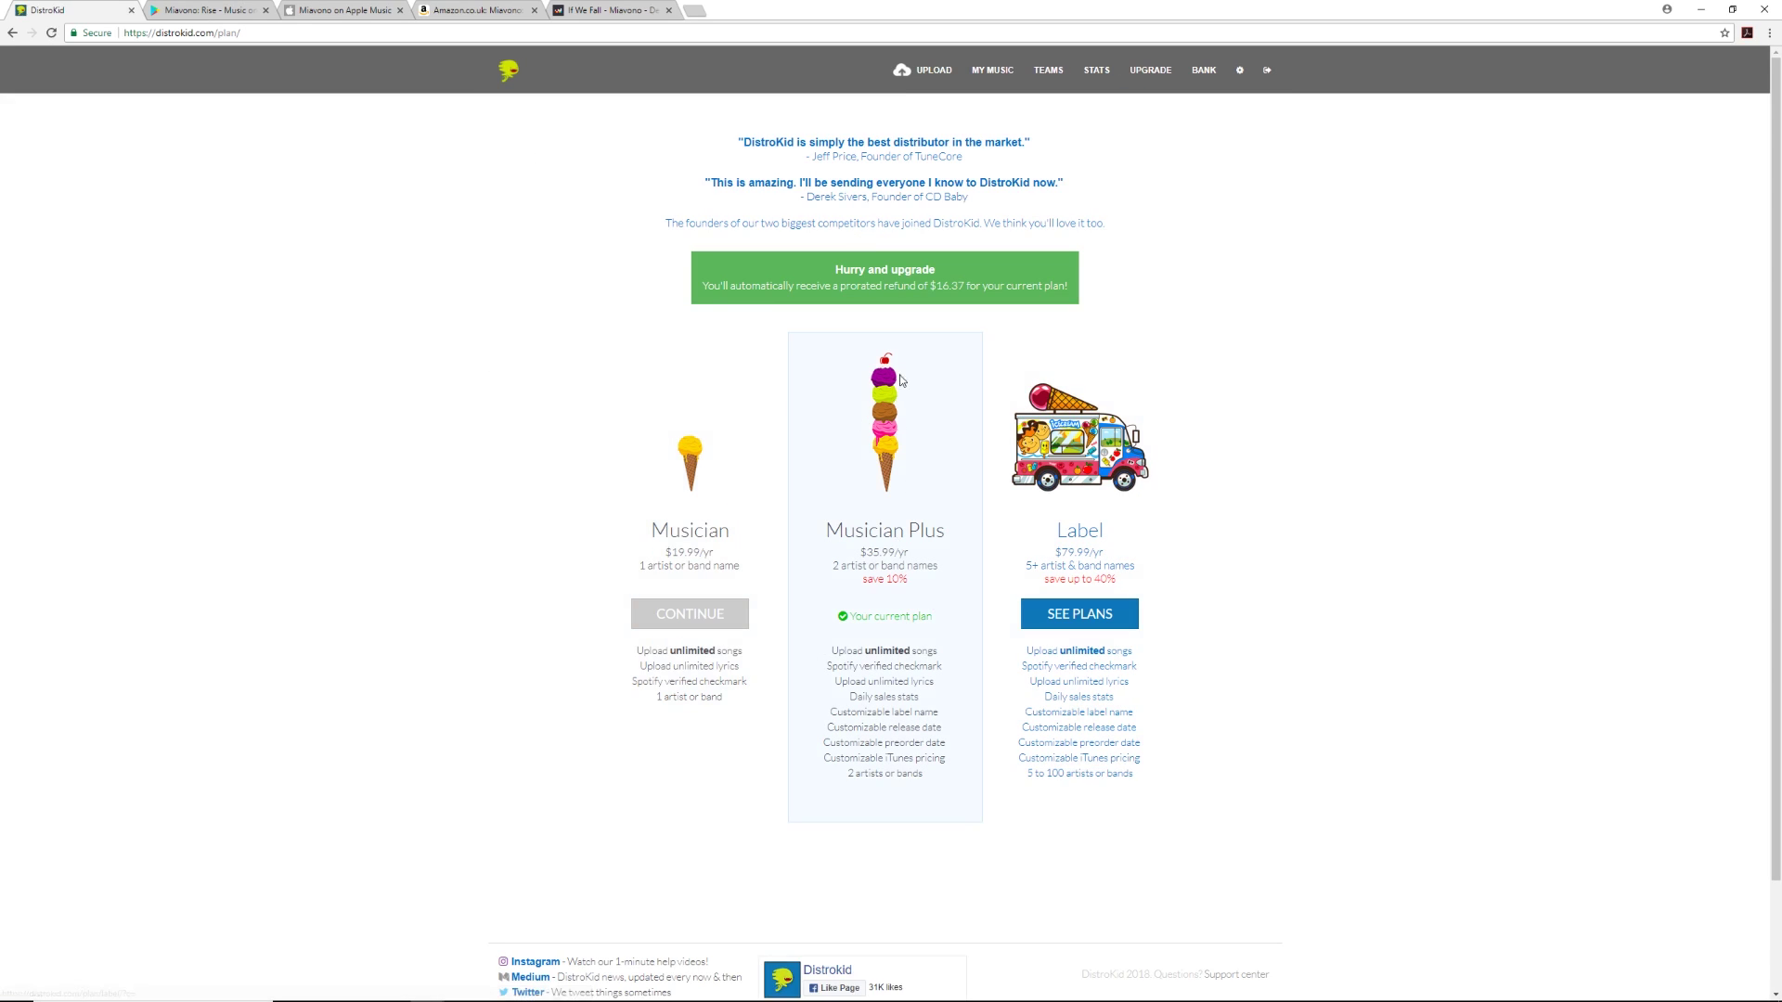
pyautogui.click(940, 75)
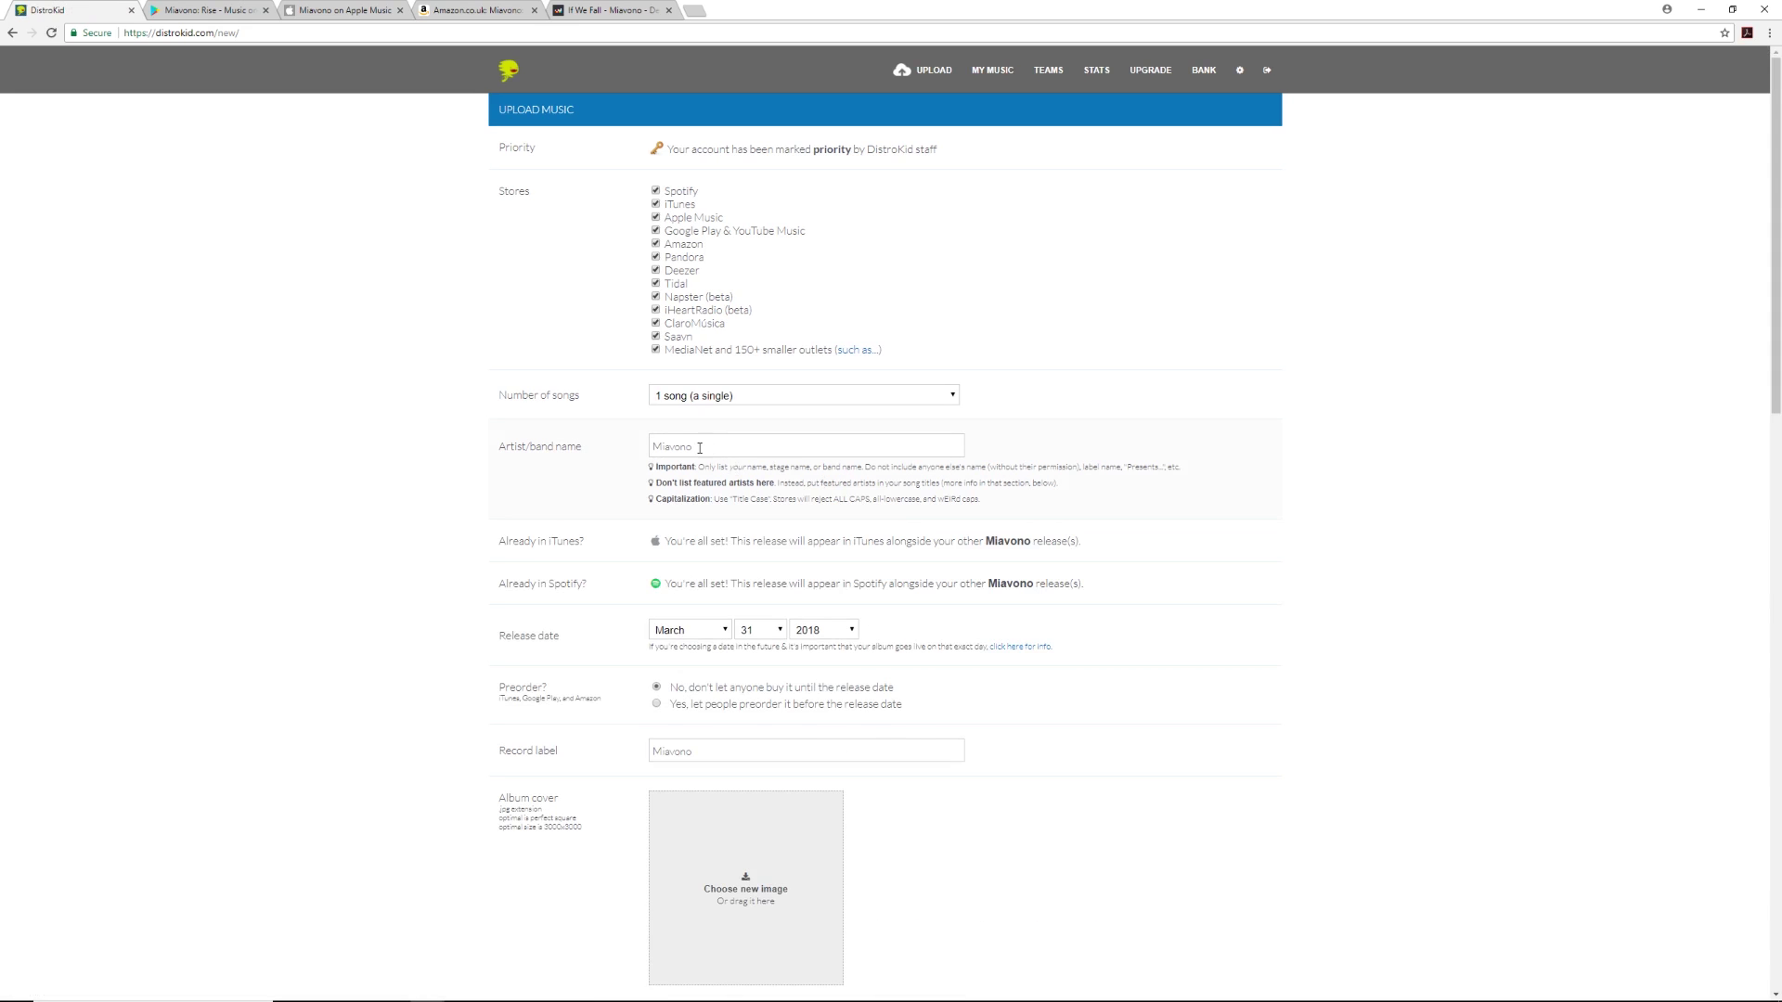
# - Examine the upload form's iTunes and Spotify artist matching, release date choices and preorder options
pyautogui.scroll(-2, 678, 446)
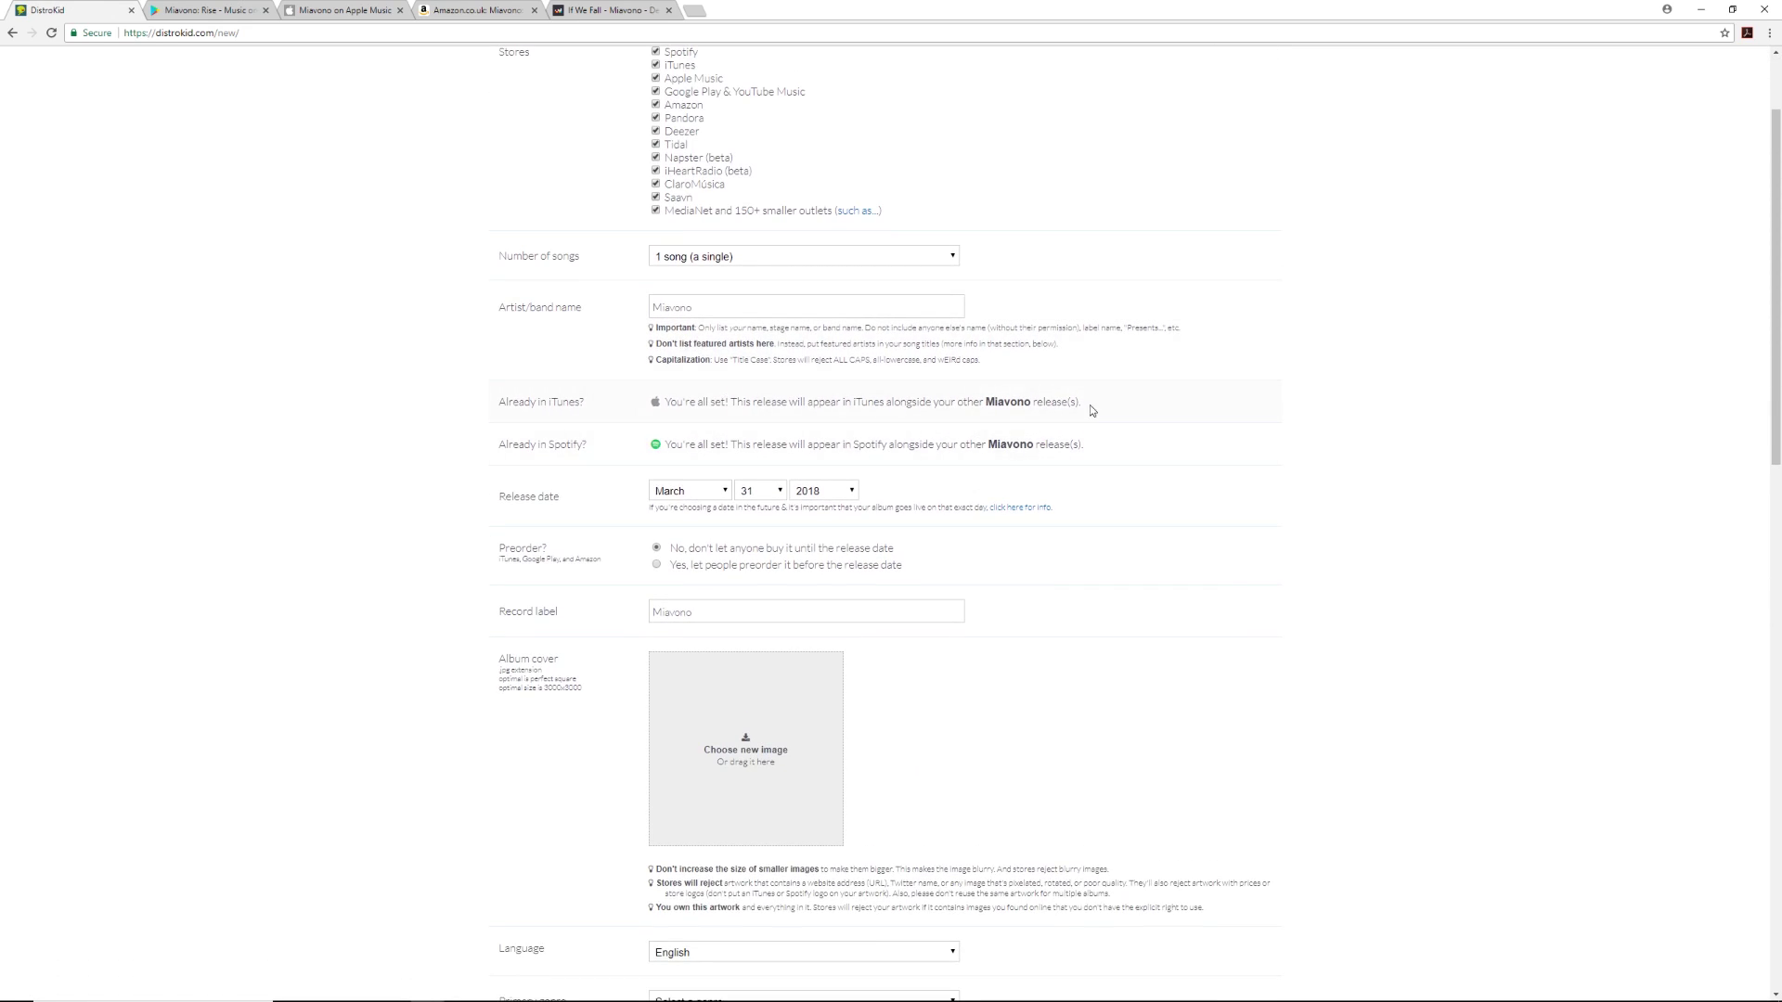
pyautogui.scroll(-1, 1028, 432)
pyautogui.click(738, 422)
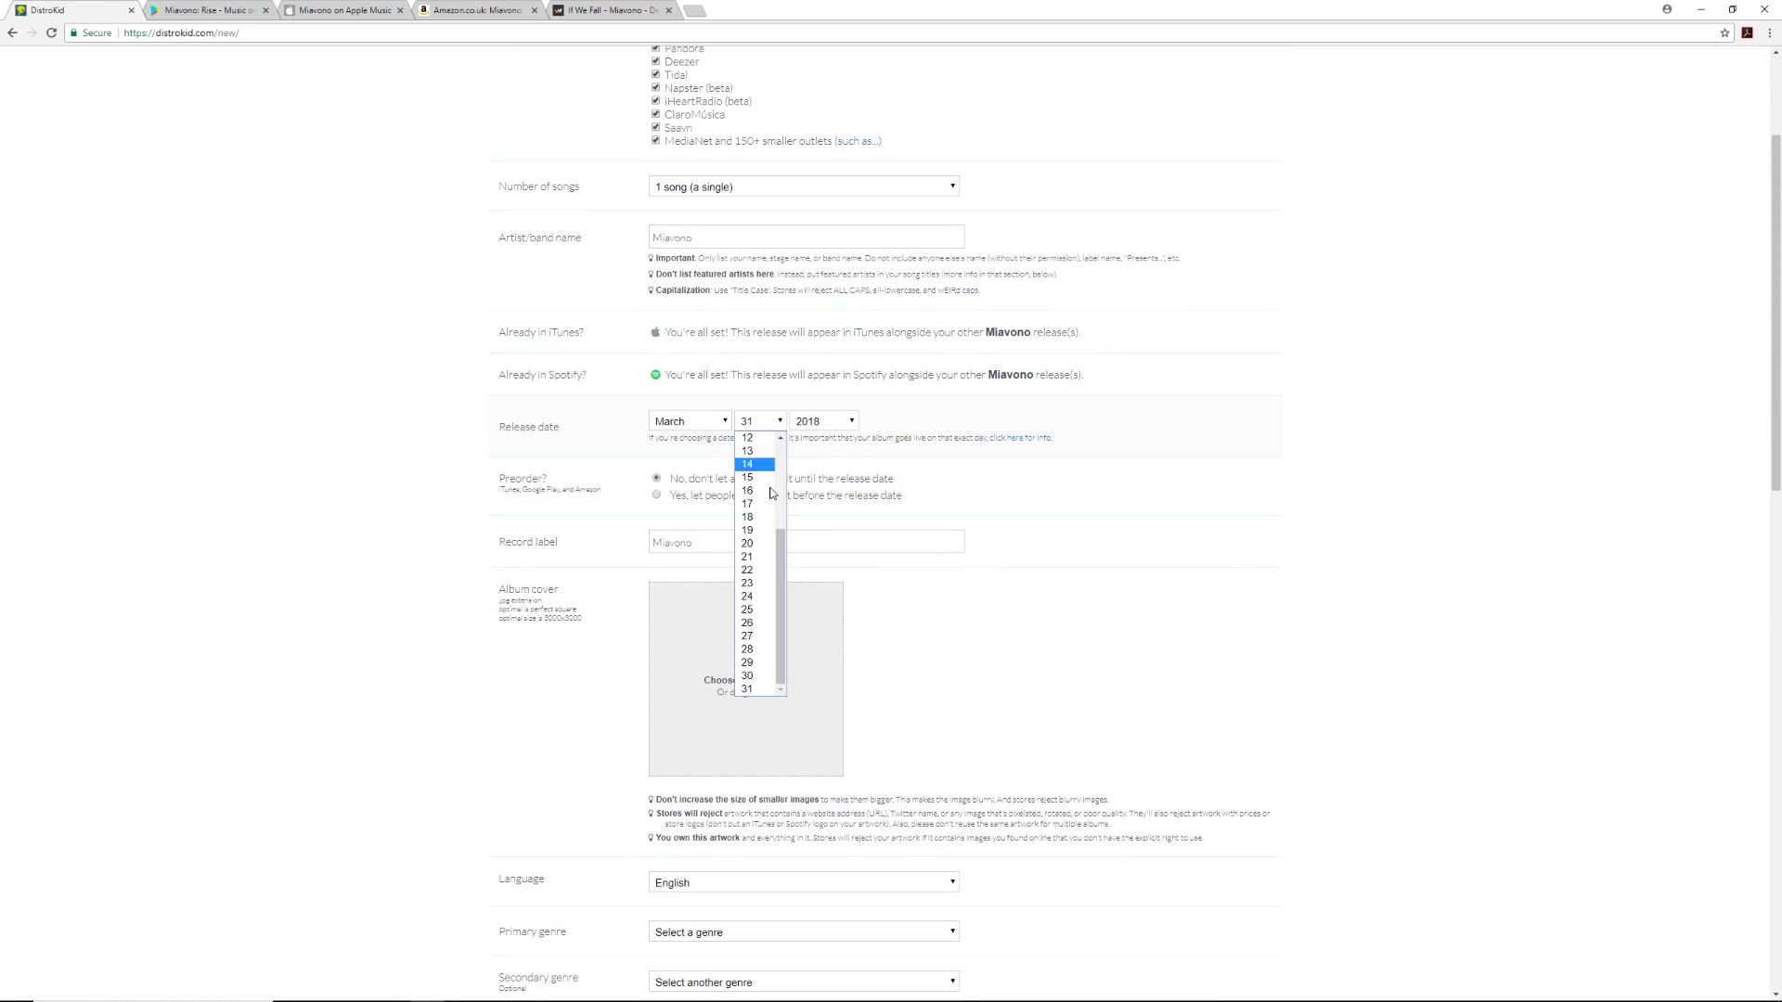
pyautogui.click(729, 422)
pyautogui.click(729, 423)
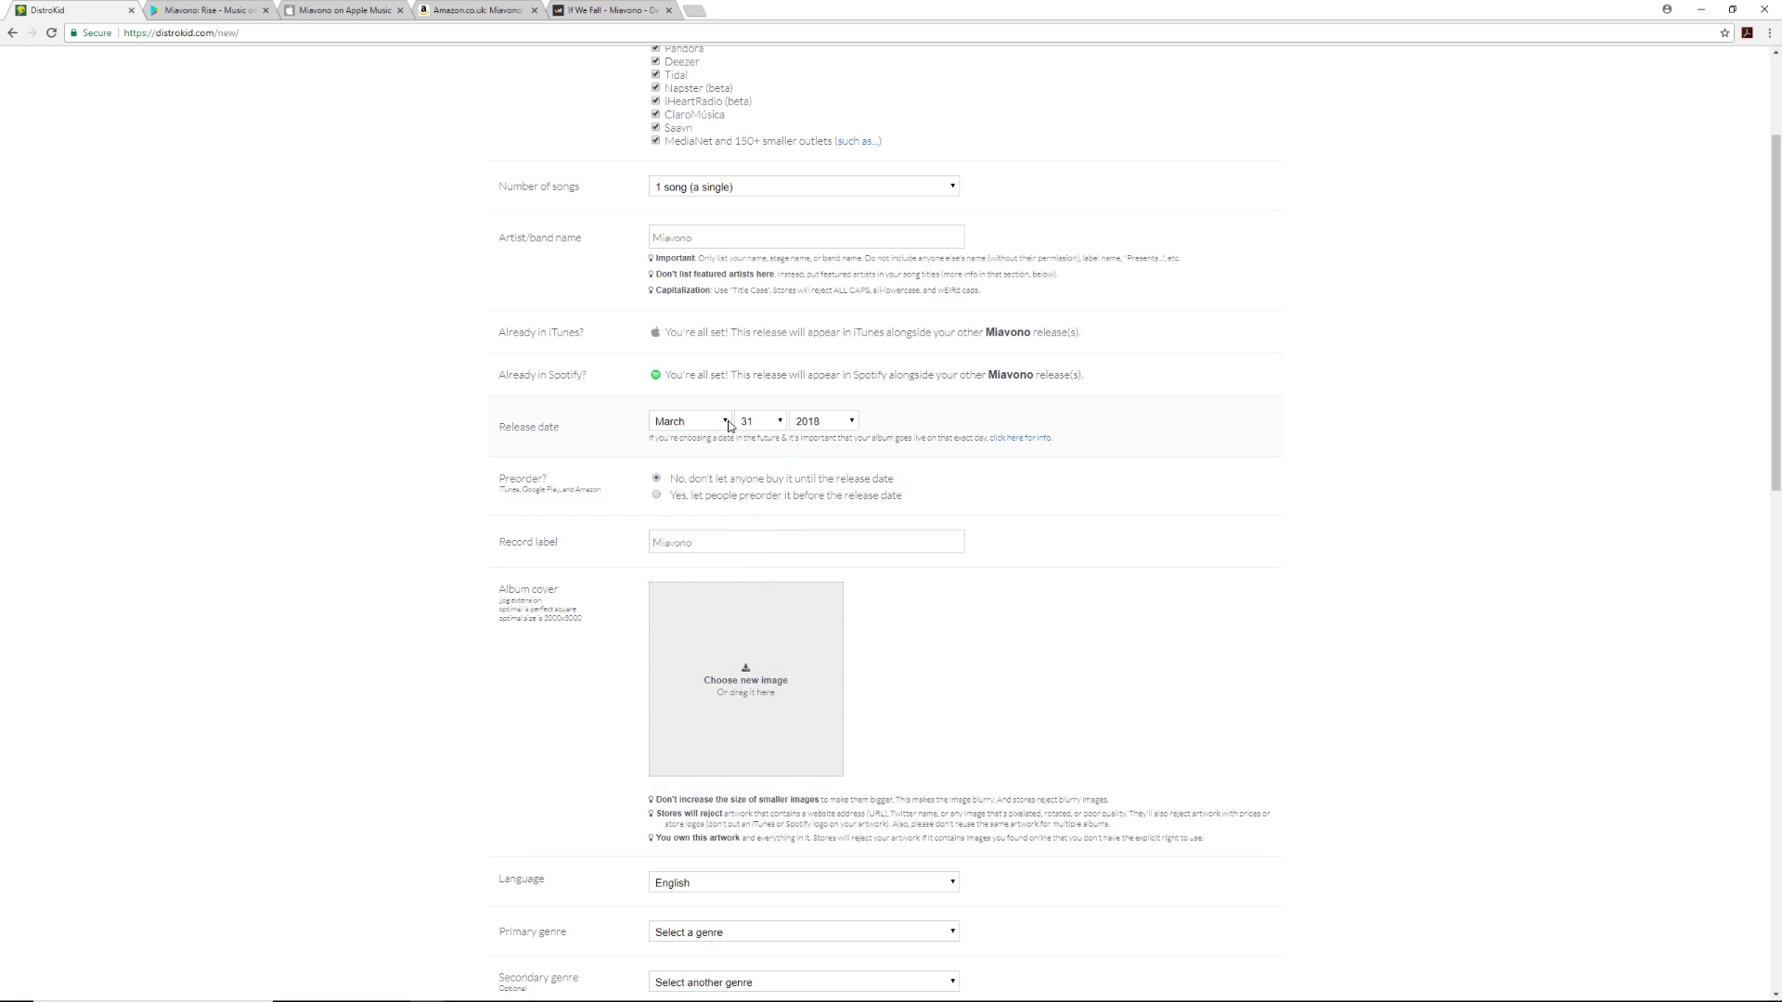
pyautogui.scroll(-1, 714, 490)
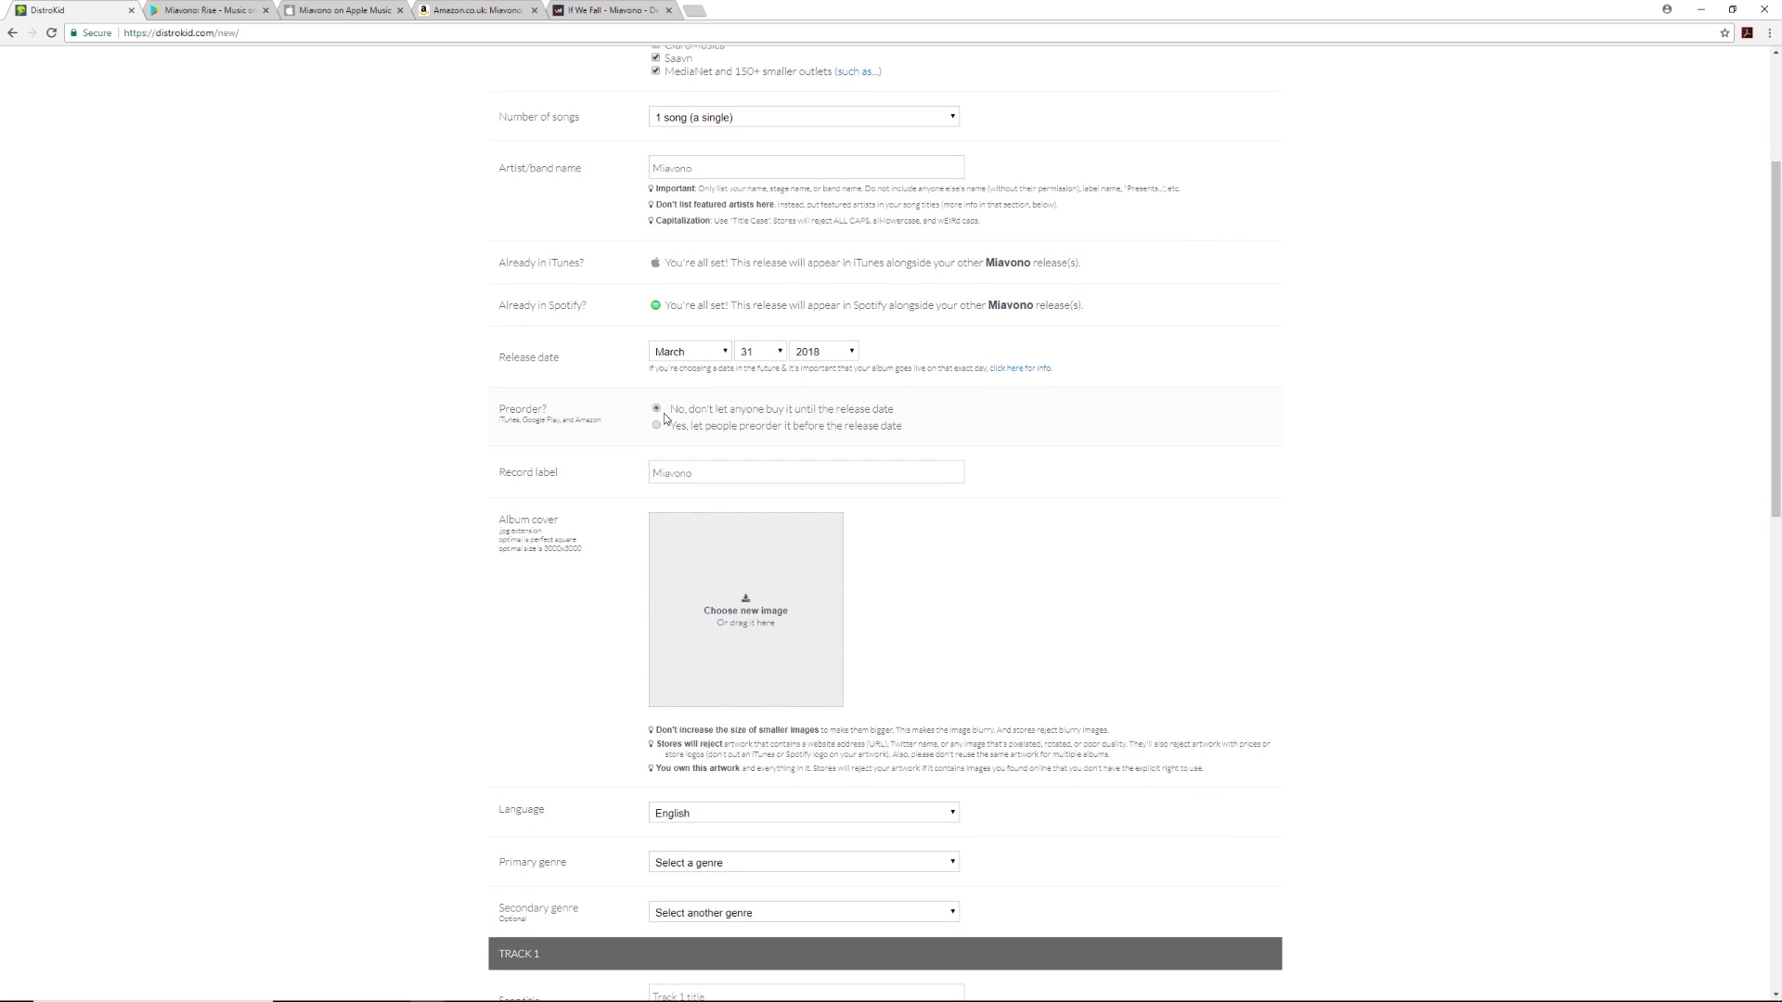
# - Review the upload form's track settings and optional extras, and check the track price choices, leaving $0.99 selected
pyautogui.scroll(-4, 727, 588)
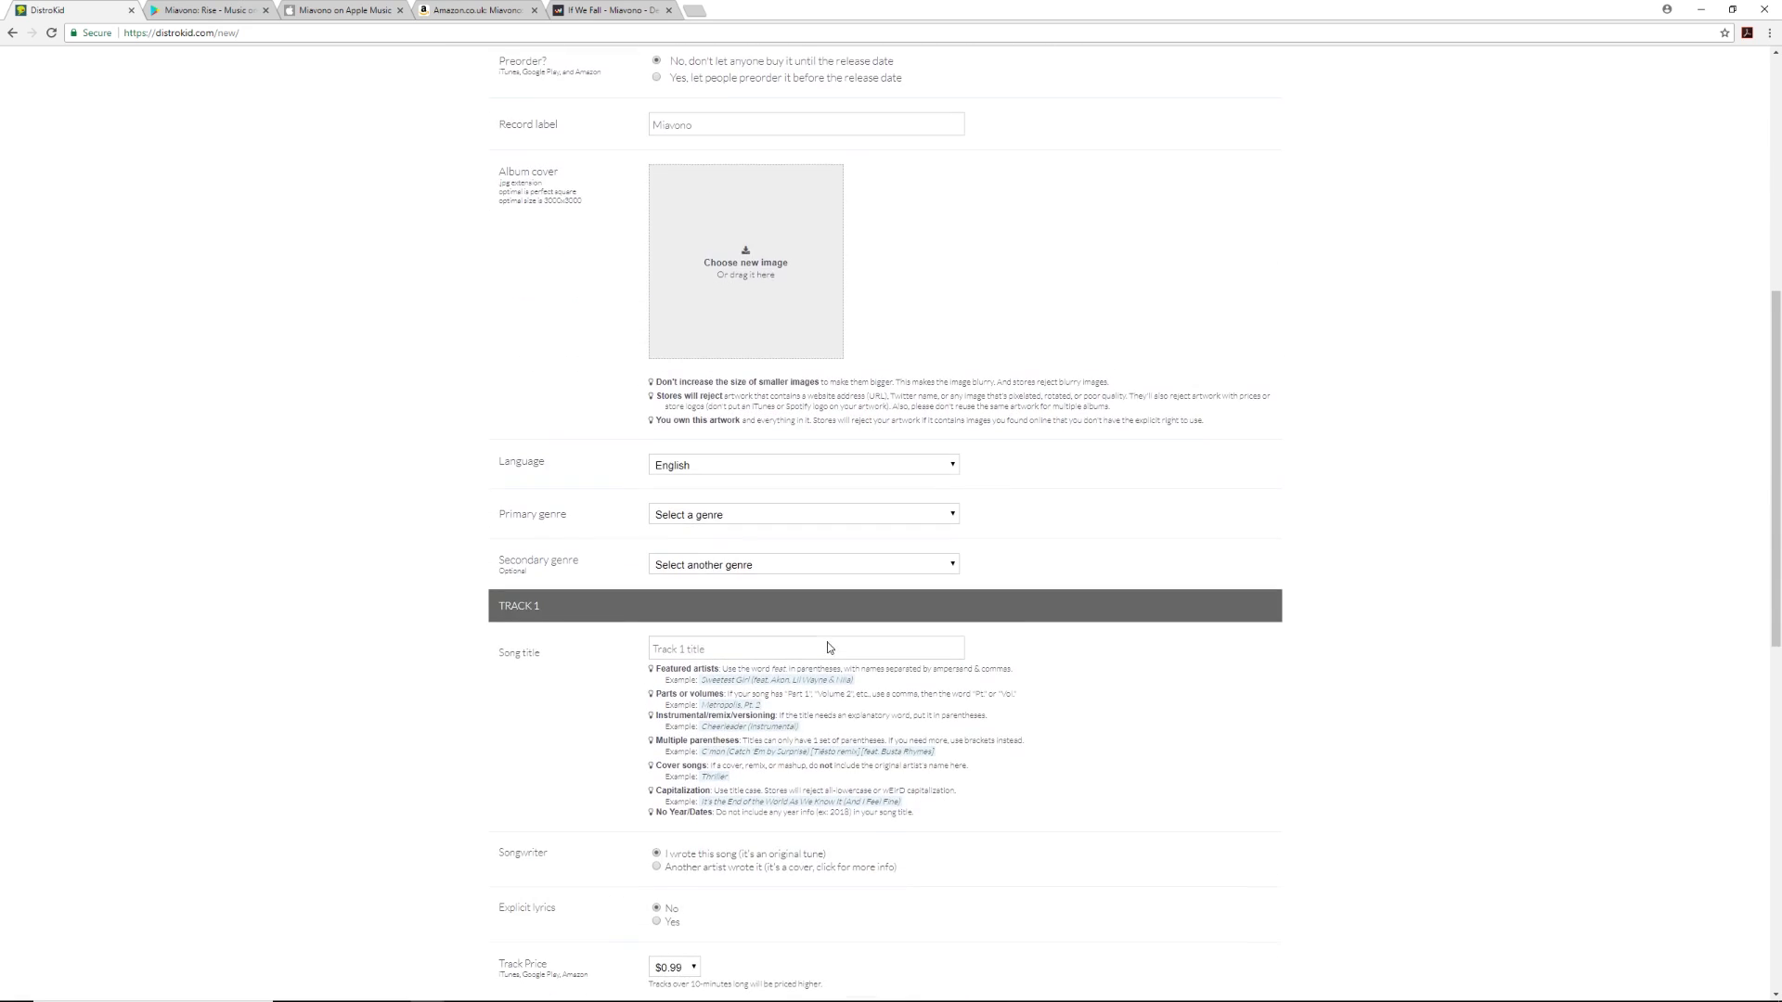
pyautogui.scroll(-10, 882, 650)
pyautogui.scroll(2, 483, 566)
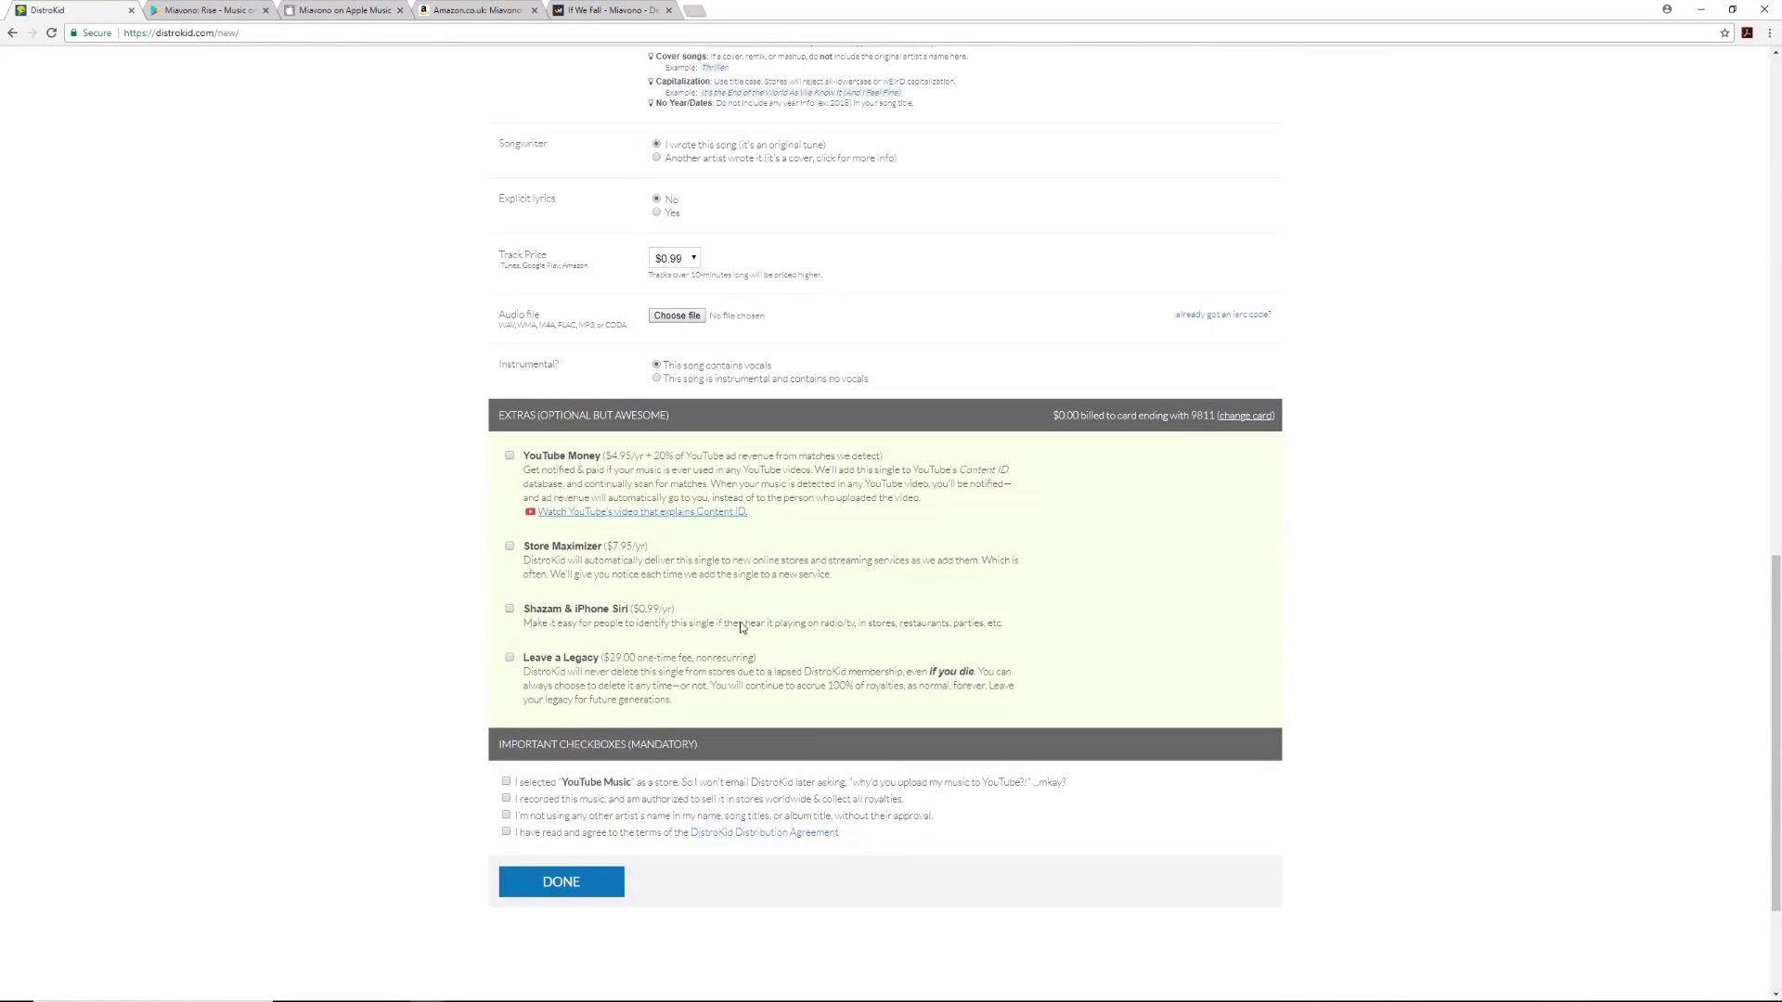
pyautogui.scroll(3, 743, 627)
pyautogui.scroll(-2, 684, 732)
pyautogui.click(692, 272)
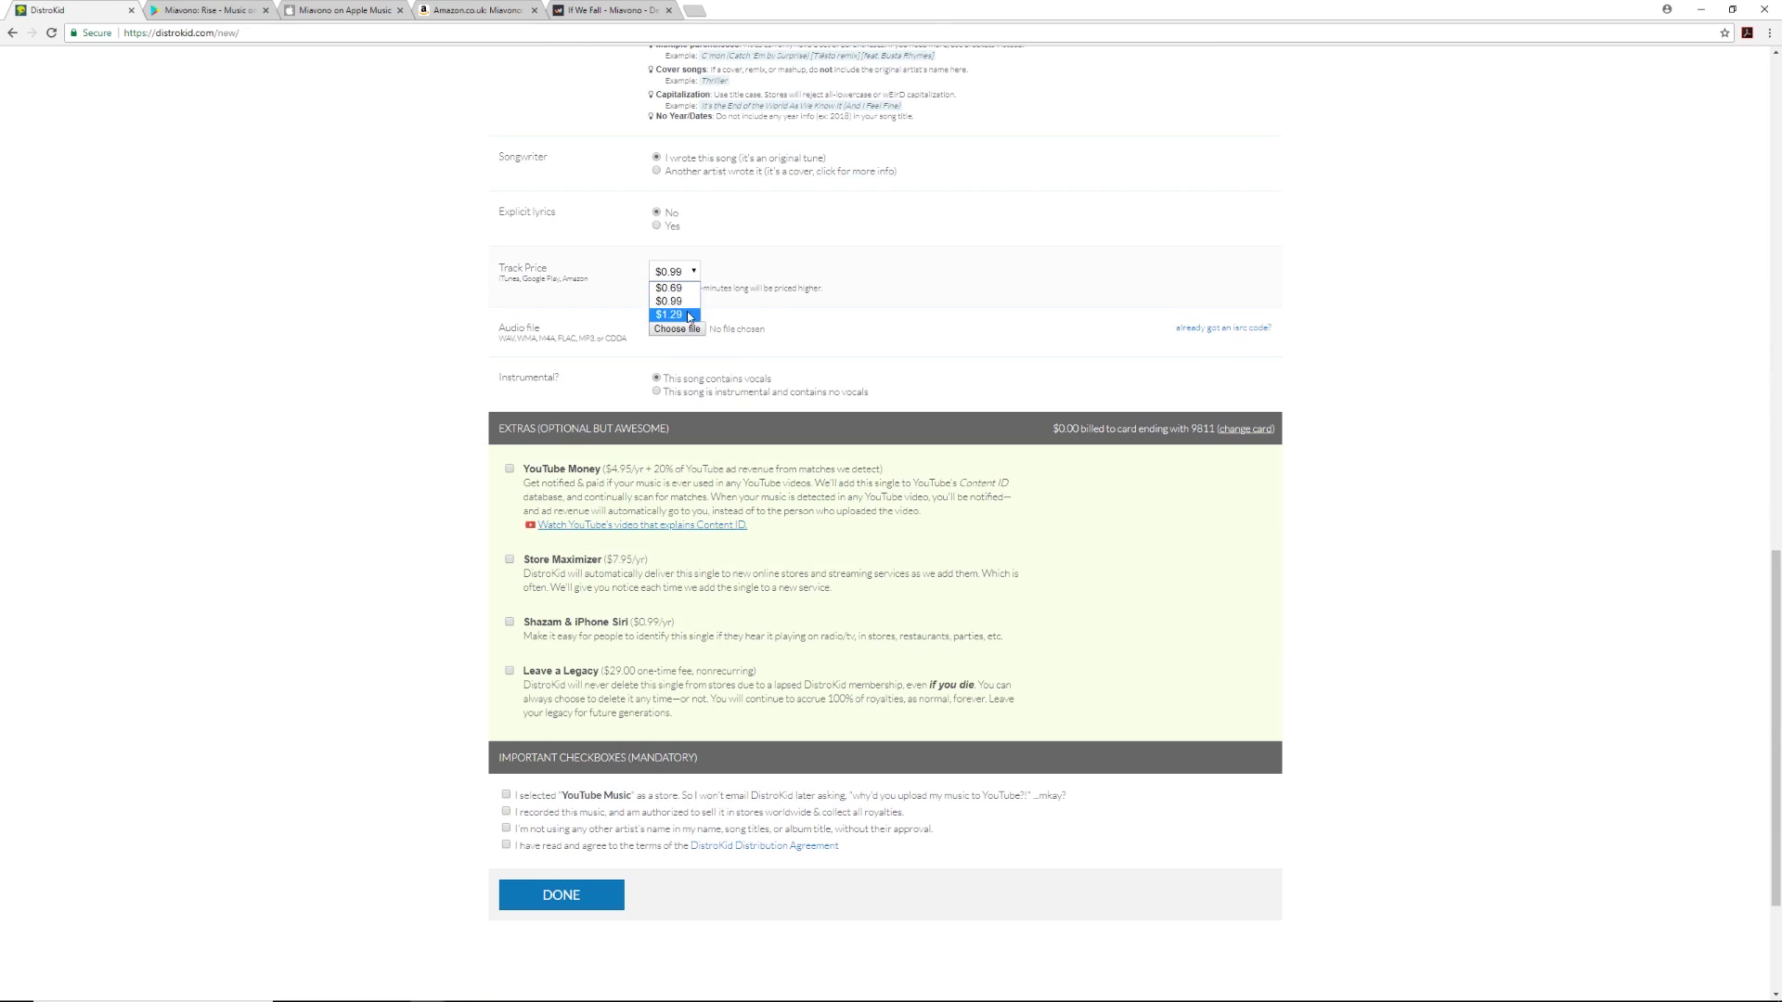
pyautogui.click(670, 302)
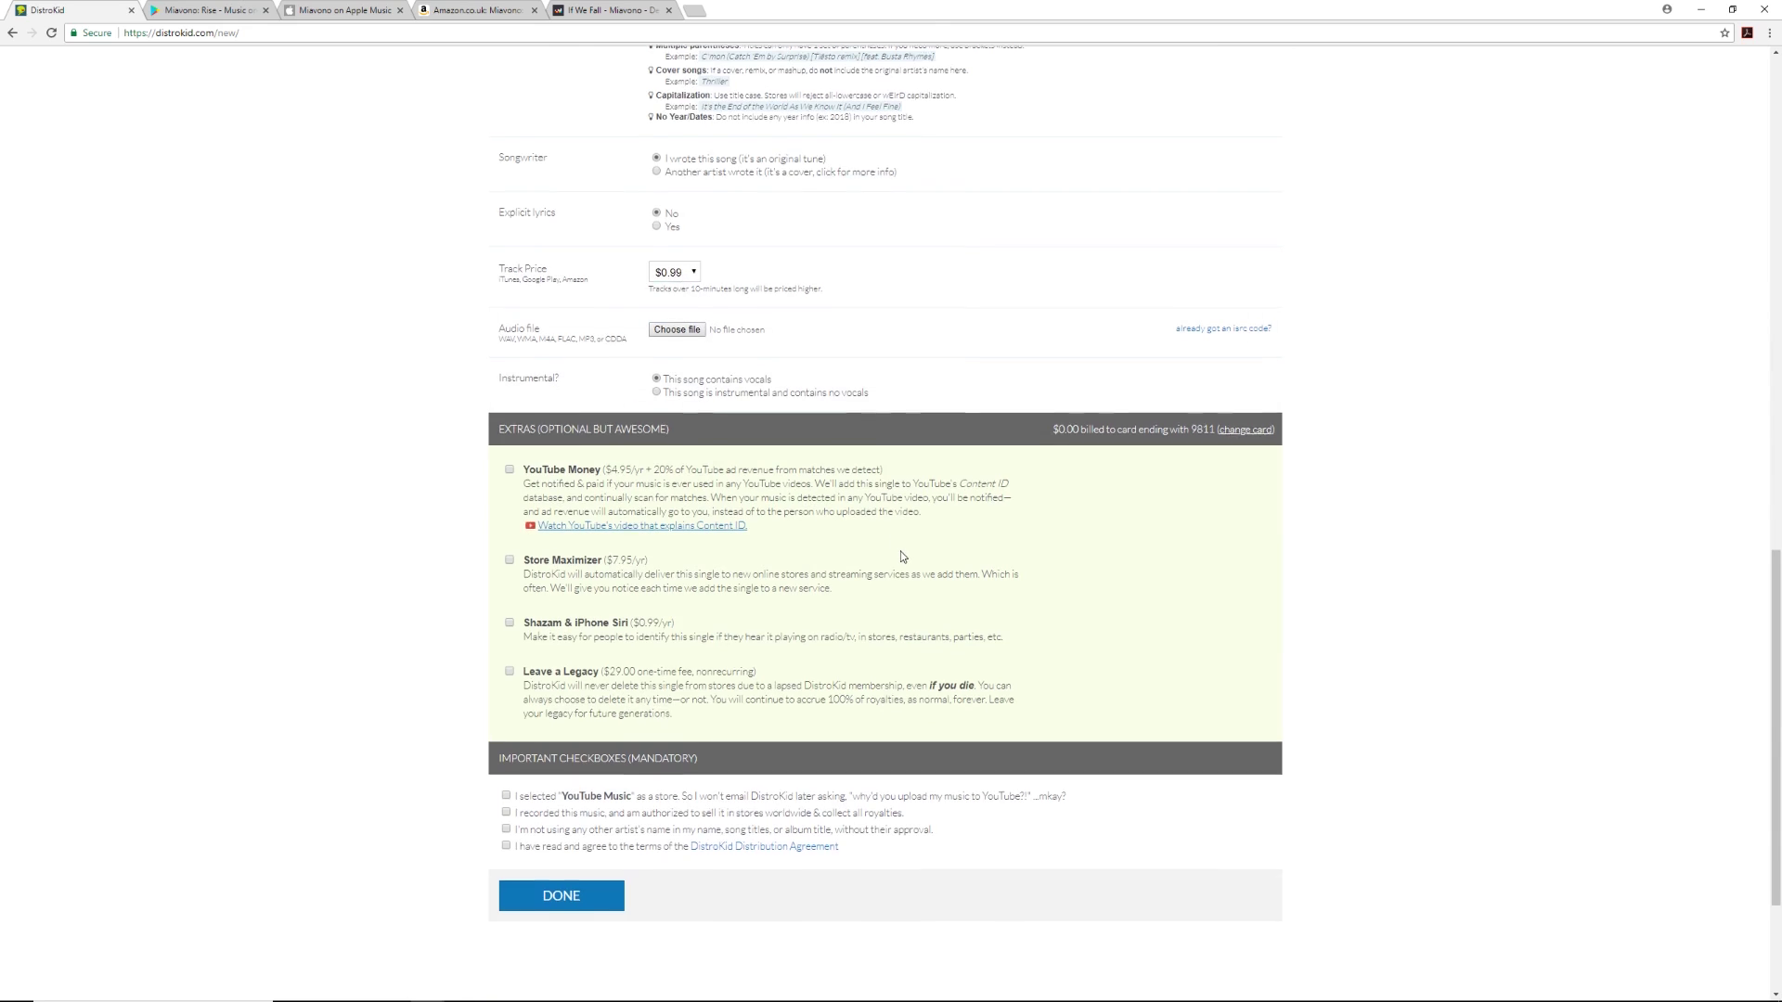
# - Open the streaming stats and examine the Spotify estimates, especially the last 365 days, and the daily streams chart
pyautogui.scroll(15, 891, 371)
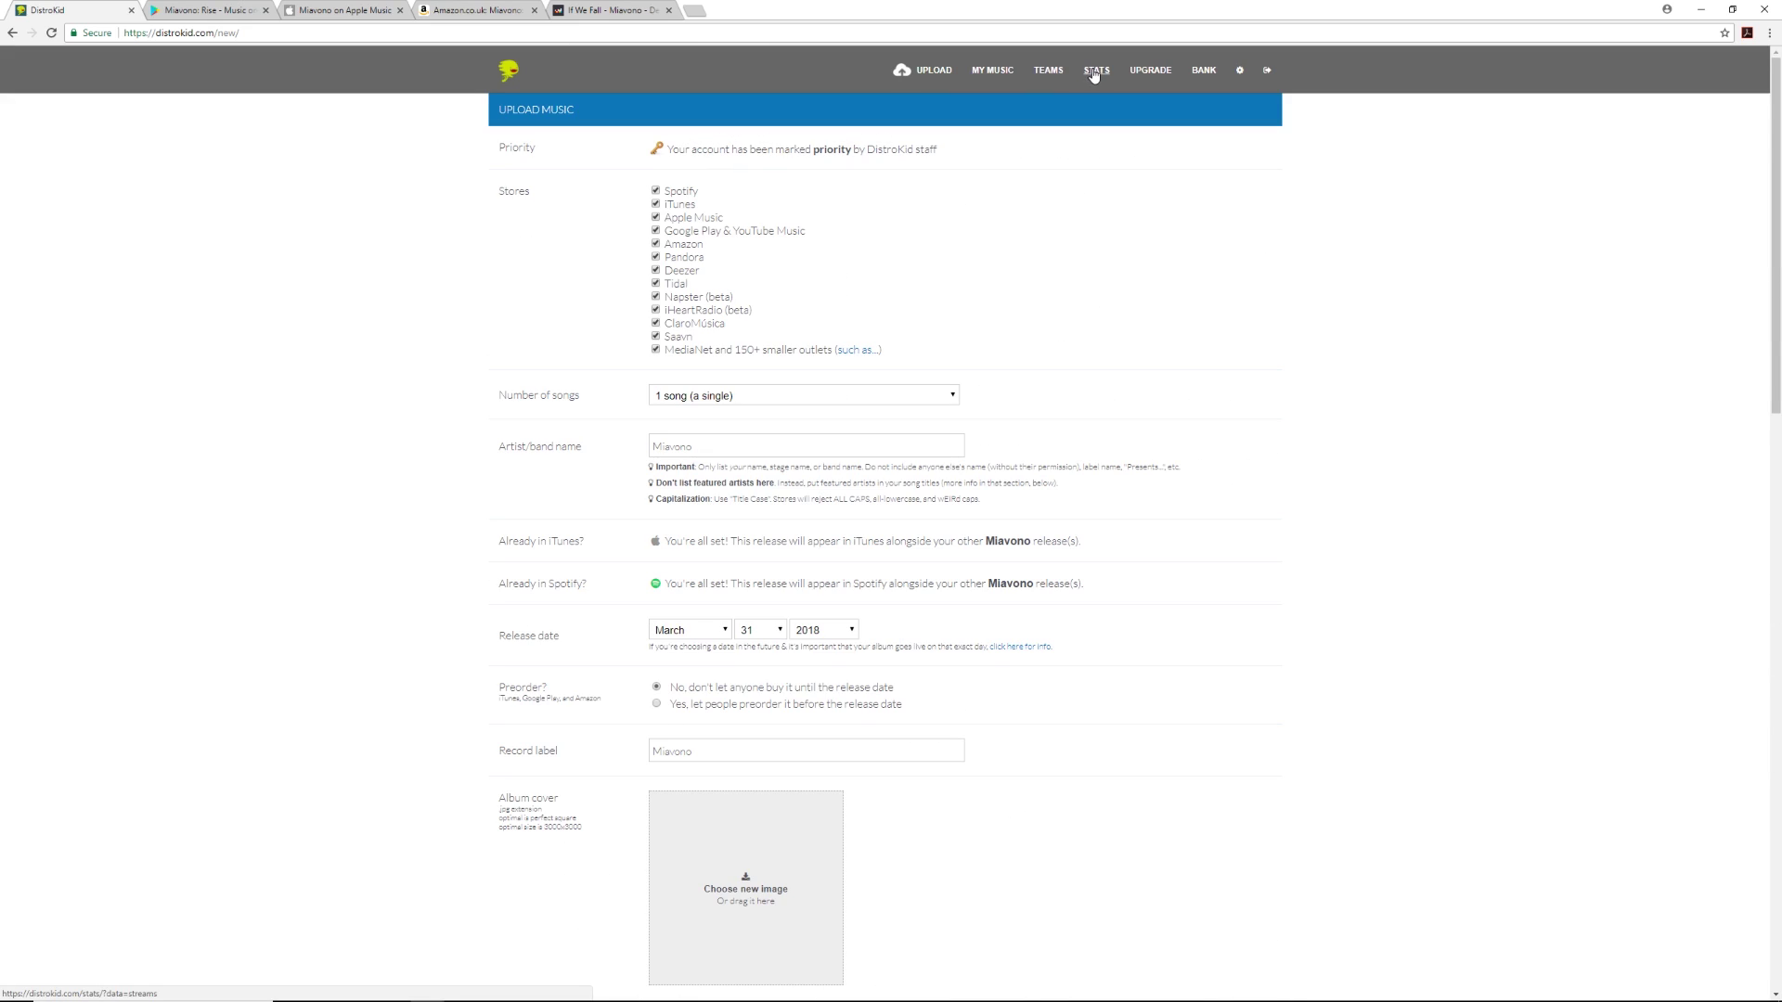
pyautogui.click(1096, 76)
pyautogui.scroll(-3, 1040, 316)
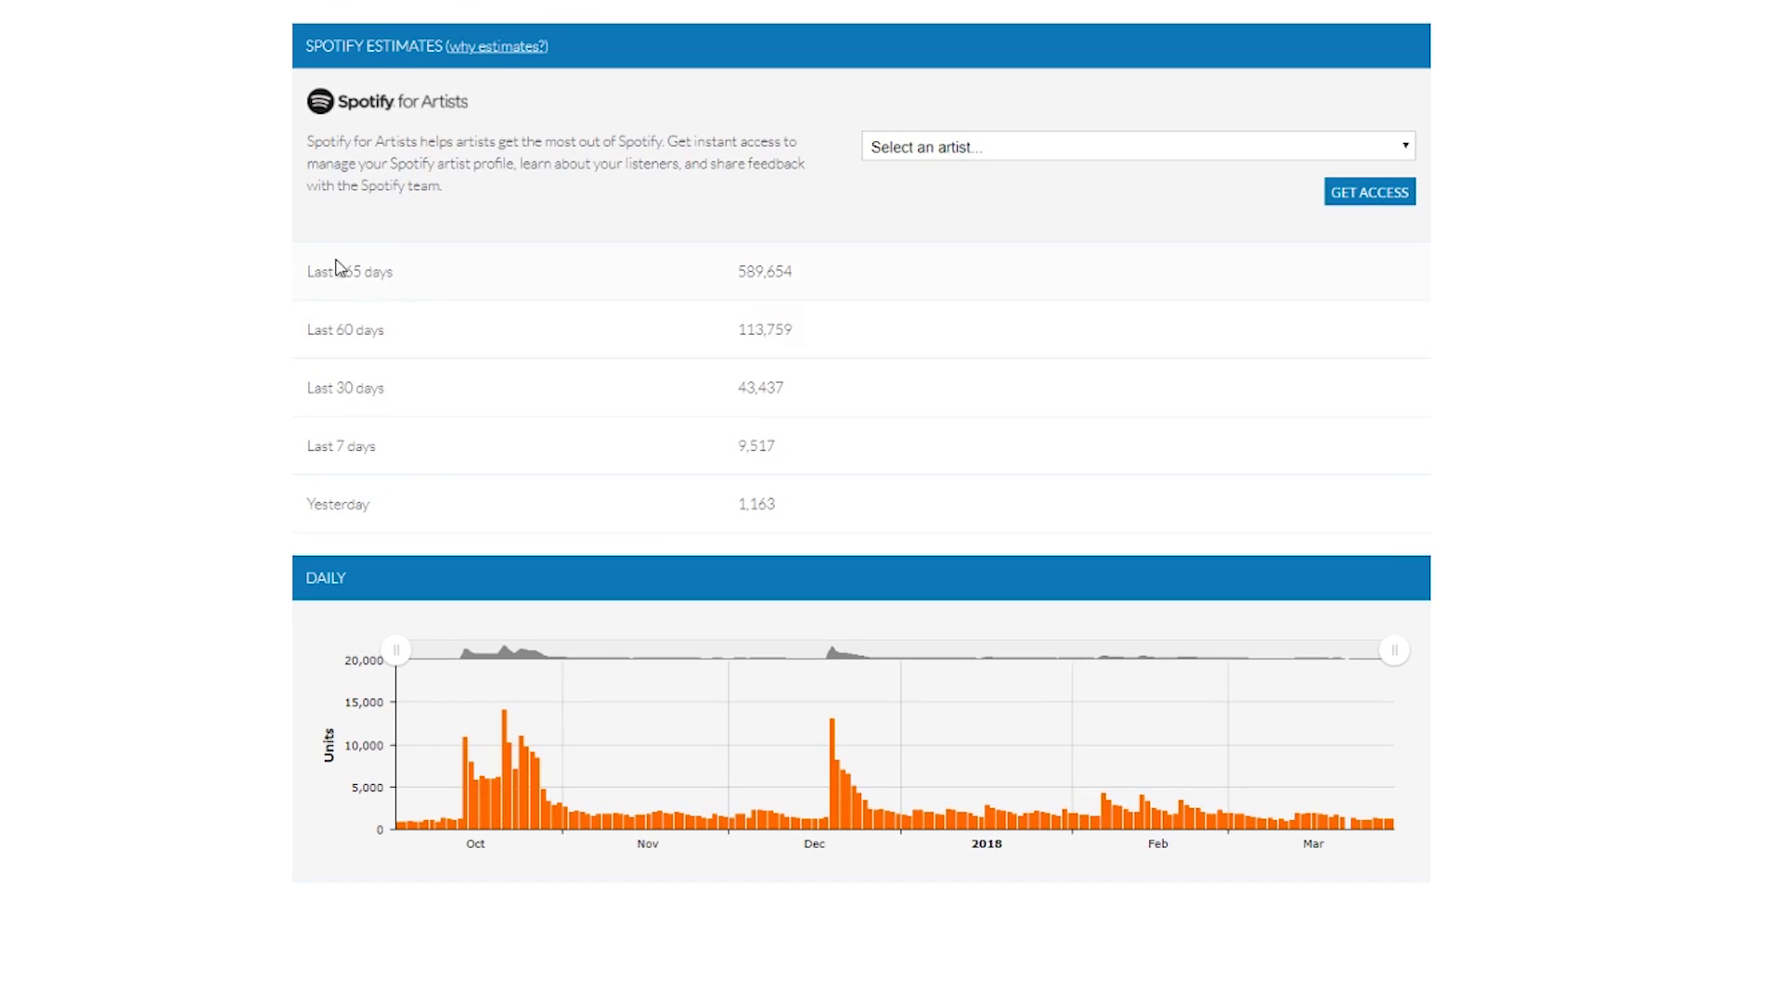
pyautogui.doubleClick(342, 271)
pyautogui.click(489, 286)
pyautogui.doubleClick(749, 269)
pyautogui.click(707, 283)
pyautogui.moveTo(799, 279); pyautogui.dragTo(712, 276)
pyautogui.click(714, 277)
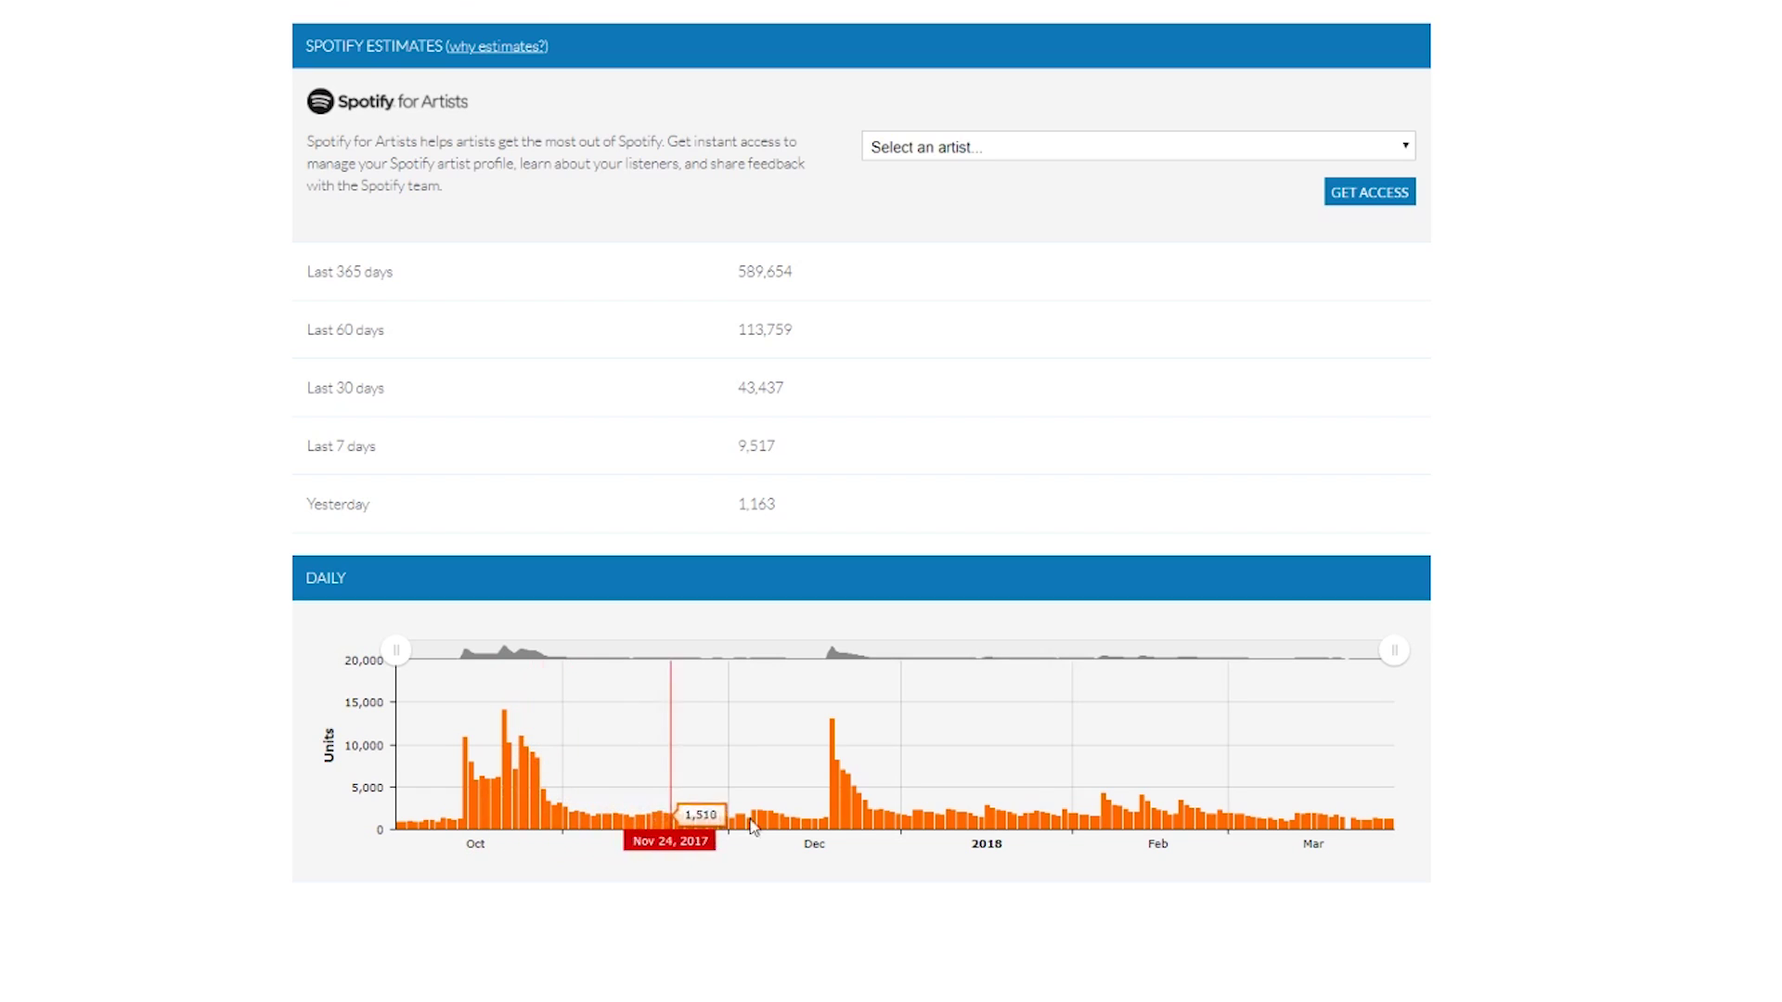
pyautogui.scroll(2, 1112, 746)
pyautogui.scroll(-2, 1112, 746)
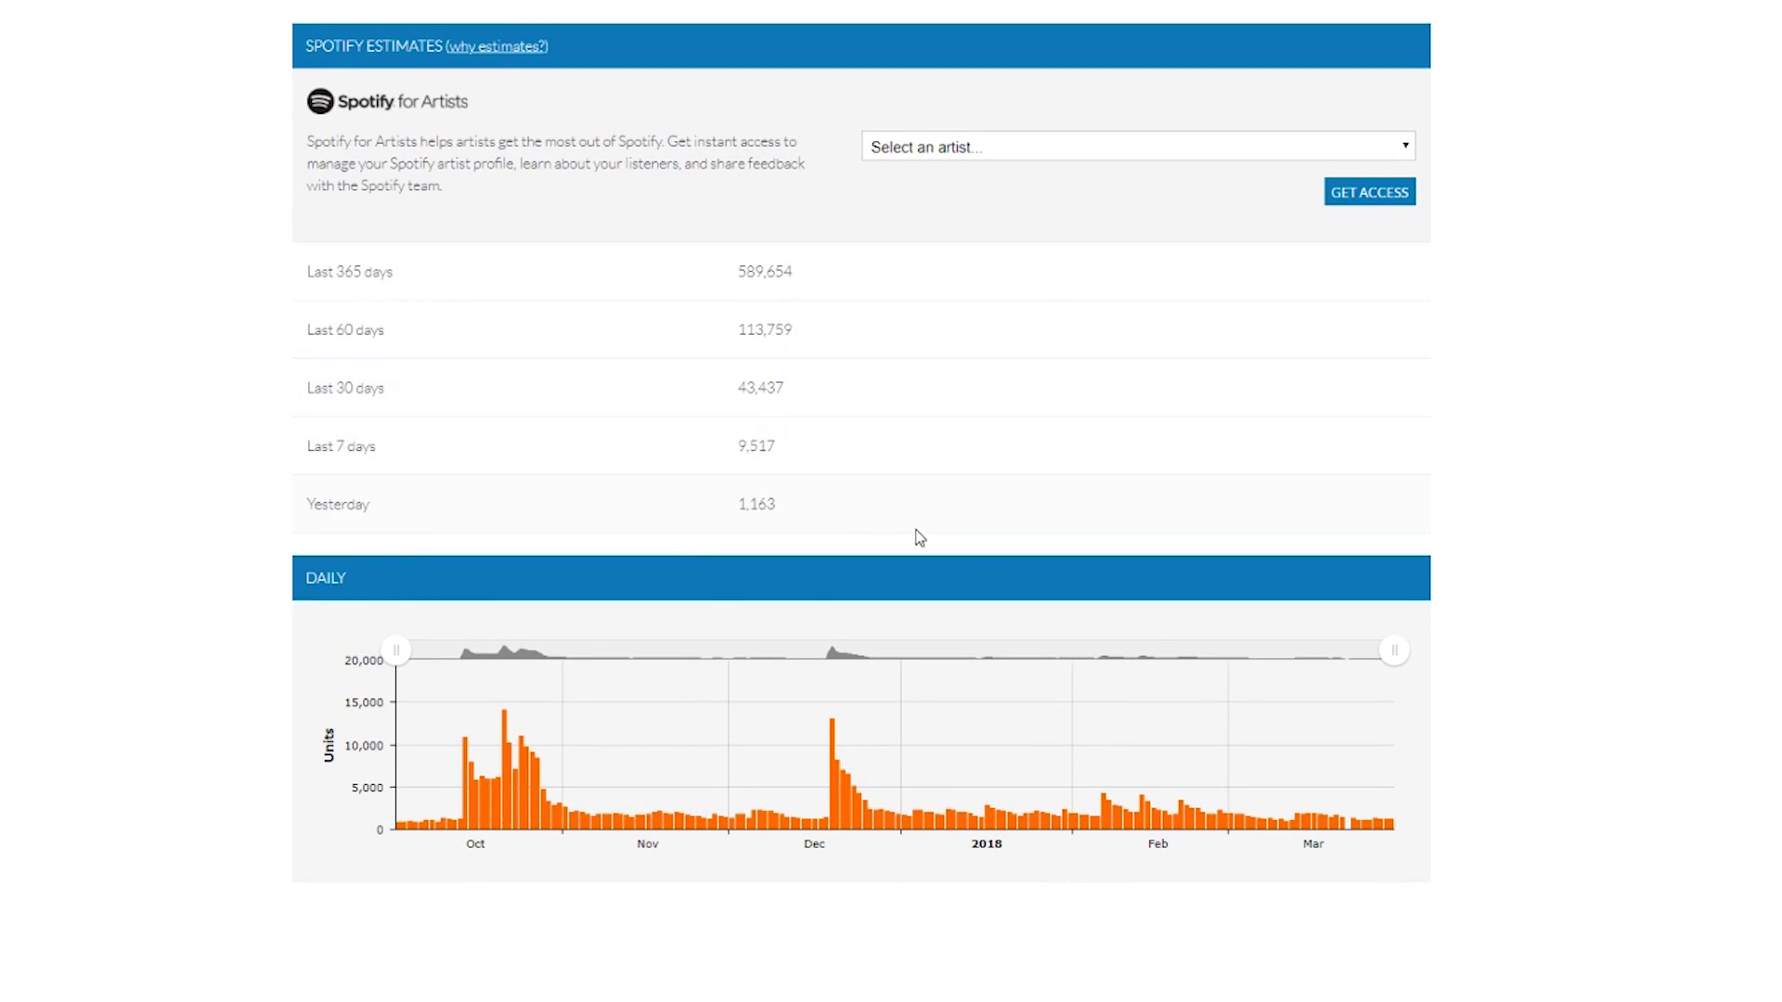
pyautogui.scroll(2, 1086, 590)
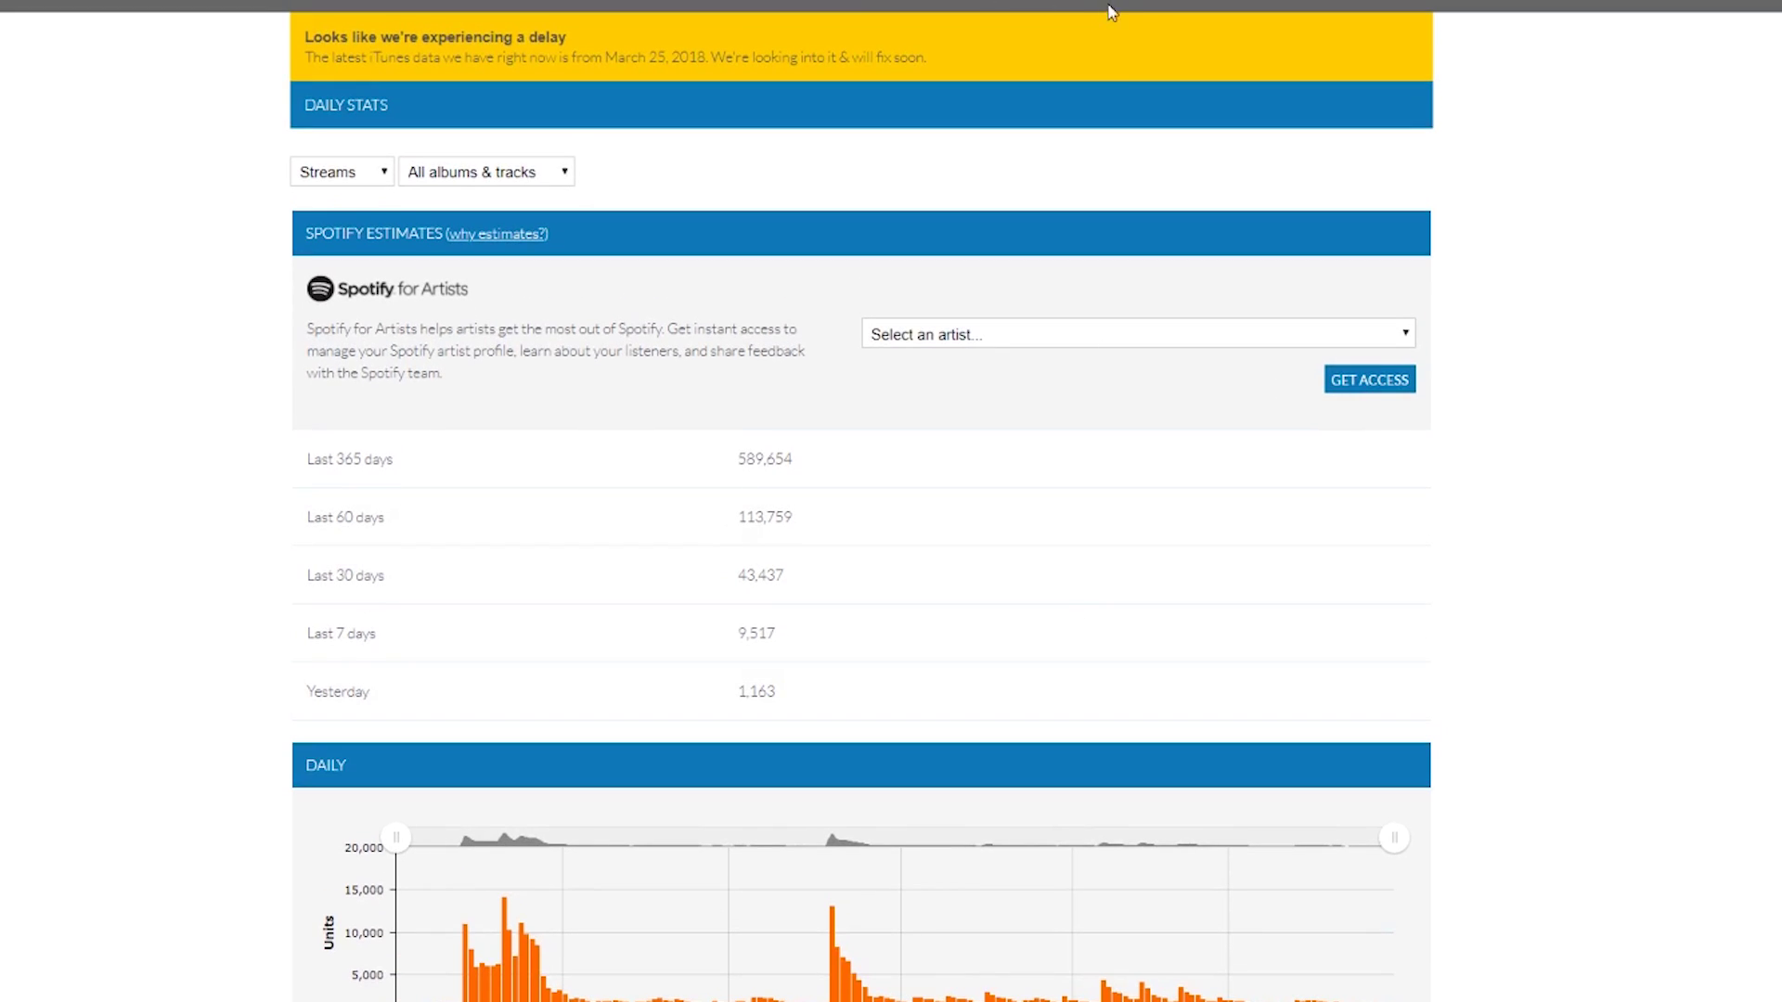